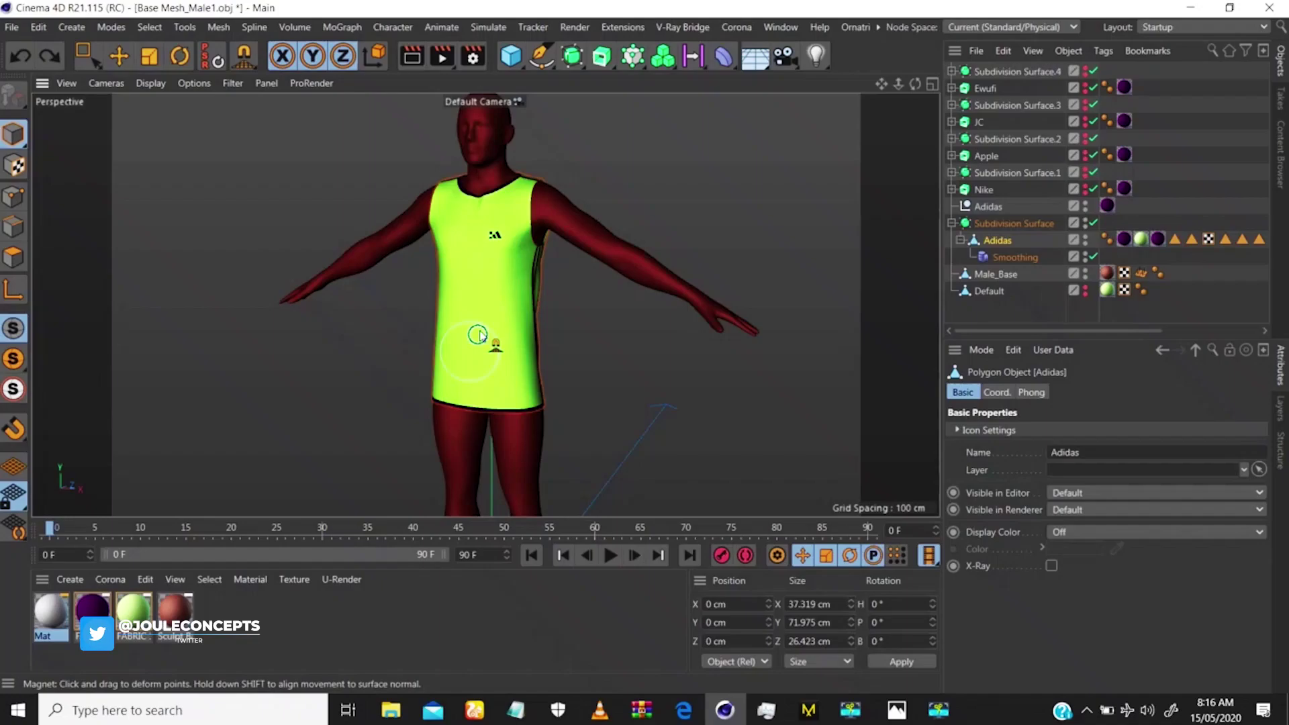
# Pull the green jersey's lower front hem outward beside the hip with the Magnet to form loose fabric folds.
pyautogui.scroll(3, 479, 335)
pyautogui.moveTo(572, 437); pyautogui.dragTo(596, 455)
pyautogui.scroll(5, 569, 426)
pyautogui.moveTo(537, 376); pyautogui.dragTo(593, 402)
pyautogui.scroll(-4, 438, 330)
pyautogui.keyDown('alt'); pyautogui.moveTo(440, 317); pyautogui.dragTo(442, 307, button='middle'); pyautogui.keyUp('alt')
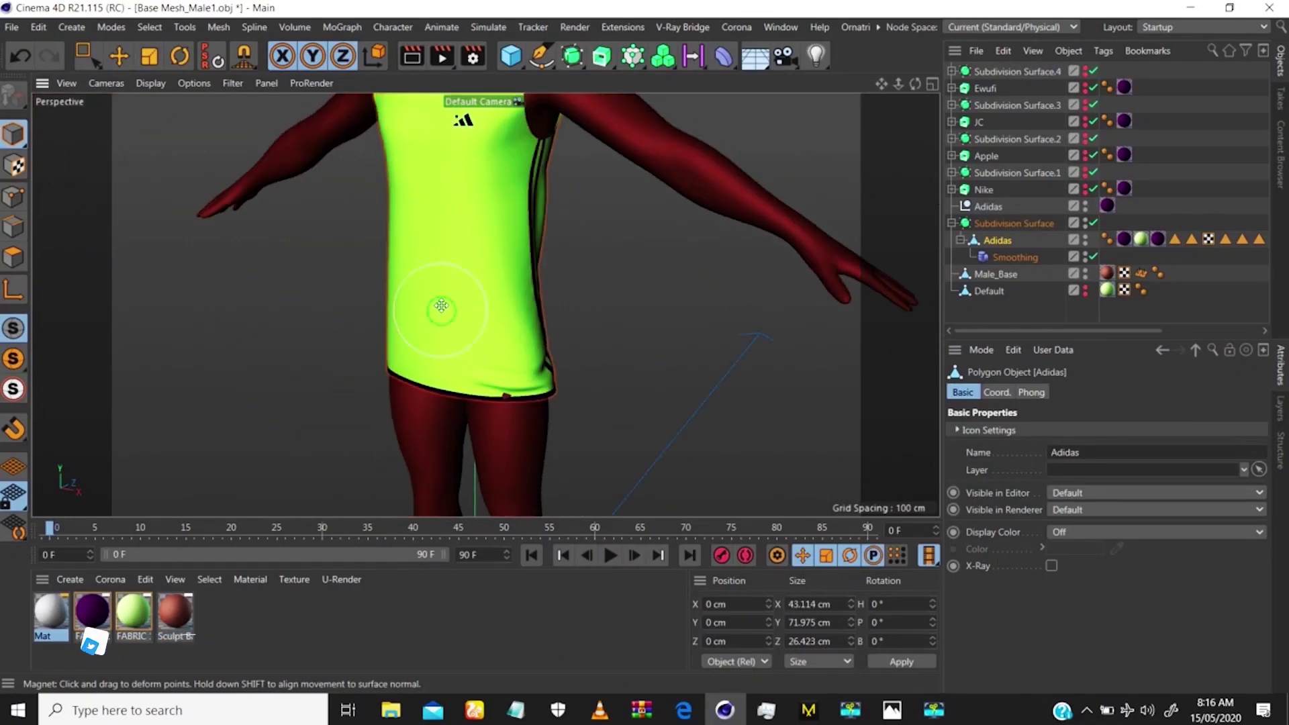
# Form a curved fold across the jersey's front waist and push the fabric near its lower striped side inward.
pyautogui.keyDown('alt'); pyautogui.moveTo(407, 268); pyautogui.dragTo(537, 268); pyautogui.keyUp('alt')
pyautogui.moveTo(379, 272); pyautogui.dragTo(394, 242)
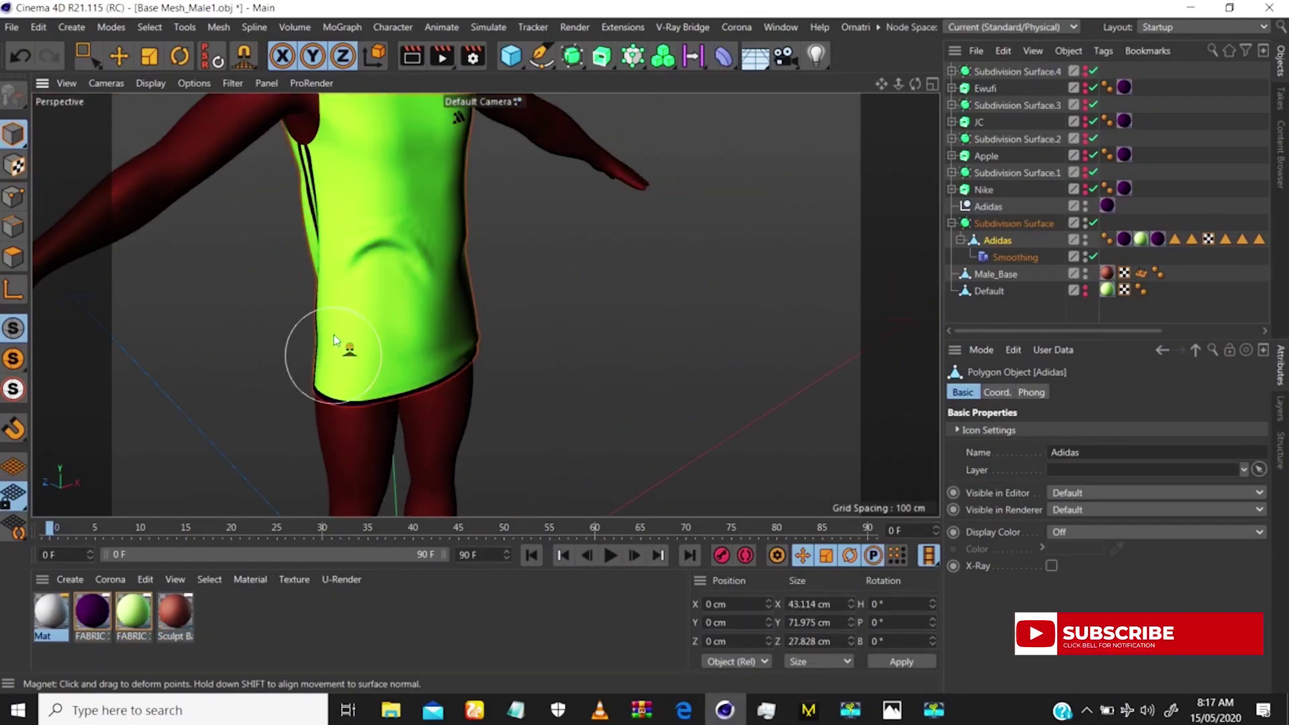
pyautogui.moveTo(333, 335); pyautogui.dragTo(368, 332)
# Sculpt wrinkles into the back of the jersey with short Magnet strokes on the middle and lower fabric.
pyautogui.keyDown('alt'); pyautogui.moveTo(335, 128); pyautogui.dragTo(340, 231, button='middle'); pyautogui.keyUp('alt')
pyautogui.moveTo(341, 231)
pyautogui.mouseDown()
pyautogui.moveTo(350, 193)
pyautogui.moveTo(340, 268)
pyautogui.moveTo(470, 259)
pyautogui.mouseUp()
pyautogui.scroll(3, 359, 257)
pyautogui.scroll(-3, 385, 224)
pyautogui.keyDown('alt'); pyautogui.moveTo(385, 224); pyautogui.dragTo(383, 211, button='middle'); pyautogui.keyUp('alt')
pyautogui.moveTo(420, 396); pyautogui.dragTo(419, 423)
pyautogui.moveTo(396, 294)
pyautogui.mouseDown()
pyautogui.moveTo(387, 315)
pyautogui.moveTo(392, 299)
pyautogui.mouseUp()
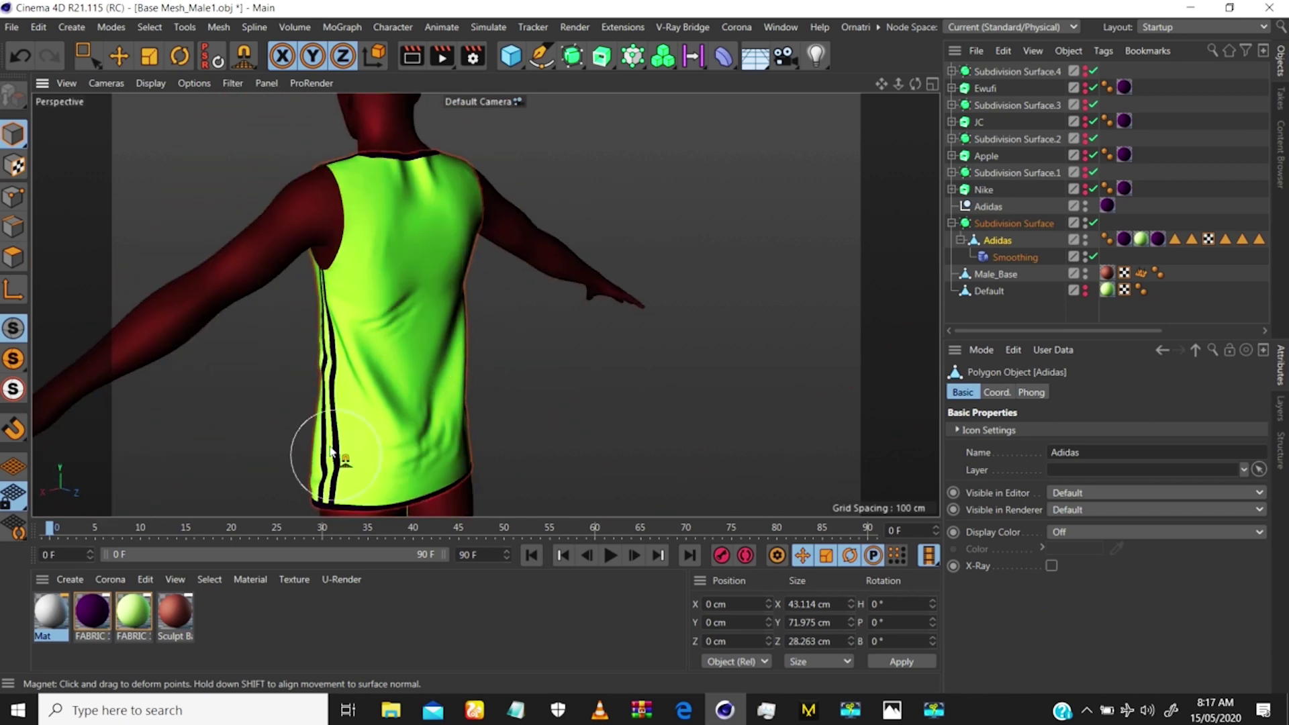
# Pull a fold upward on the jersey's lower fabric with a further Magnet stroke and inspect it from around the body.
pyautogui.keyDown('alt'); pyautogui.moveTo(381, 443); pyautogui.dragTo(470, 437); pyautogui.keyUp('alt')
pyautogui.scroll(4, 394, 341)
pyautogui.moveTo(395, 341); pyautogui.dragTo(425, 268)
pyautogui.scroll(-5, 426, 267)
pyautogui.keyDown('alt'); pyautogui.moveTo(426, 239); pyautogui.dragTo(564, 245); pyautogui.keyUp('alt')
pyautogui.scroll(3, 538, 228)
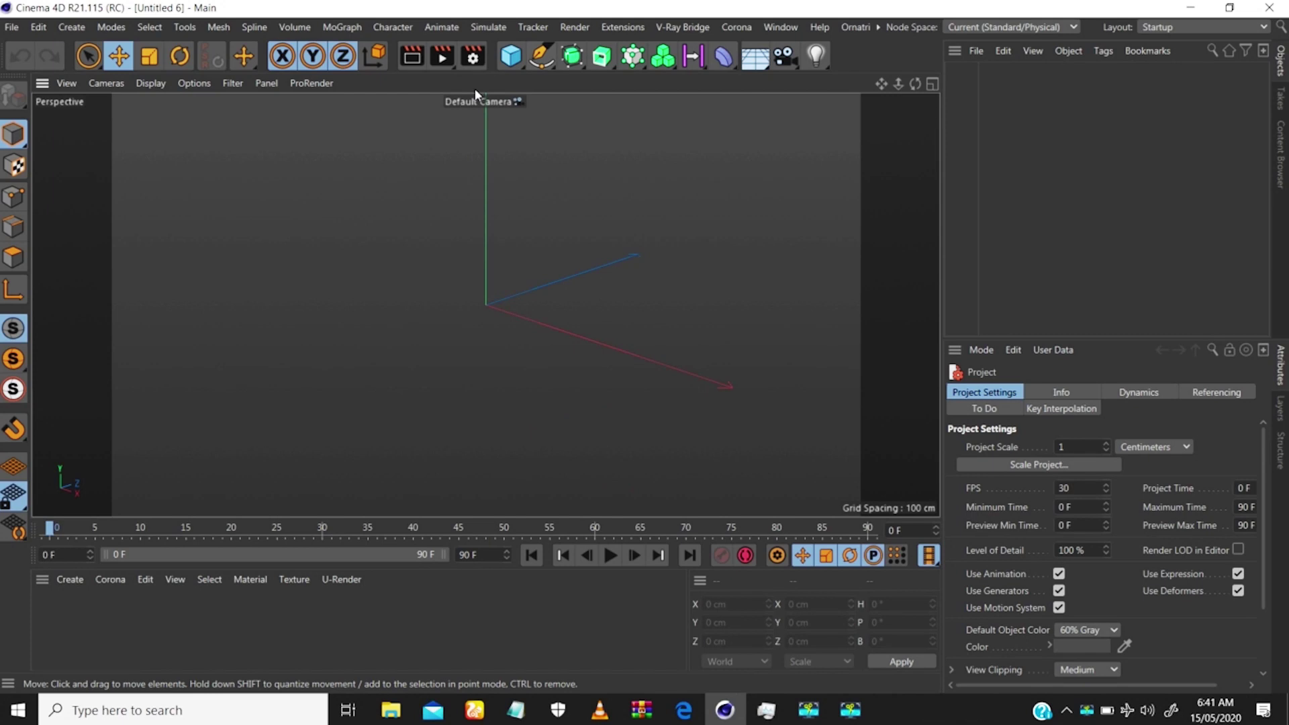
# Add a sphere to the empty scene and show its mesh lines over the shading.
pyautogui.click(508, 60)
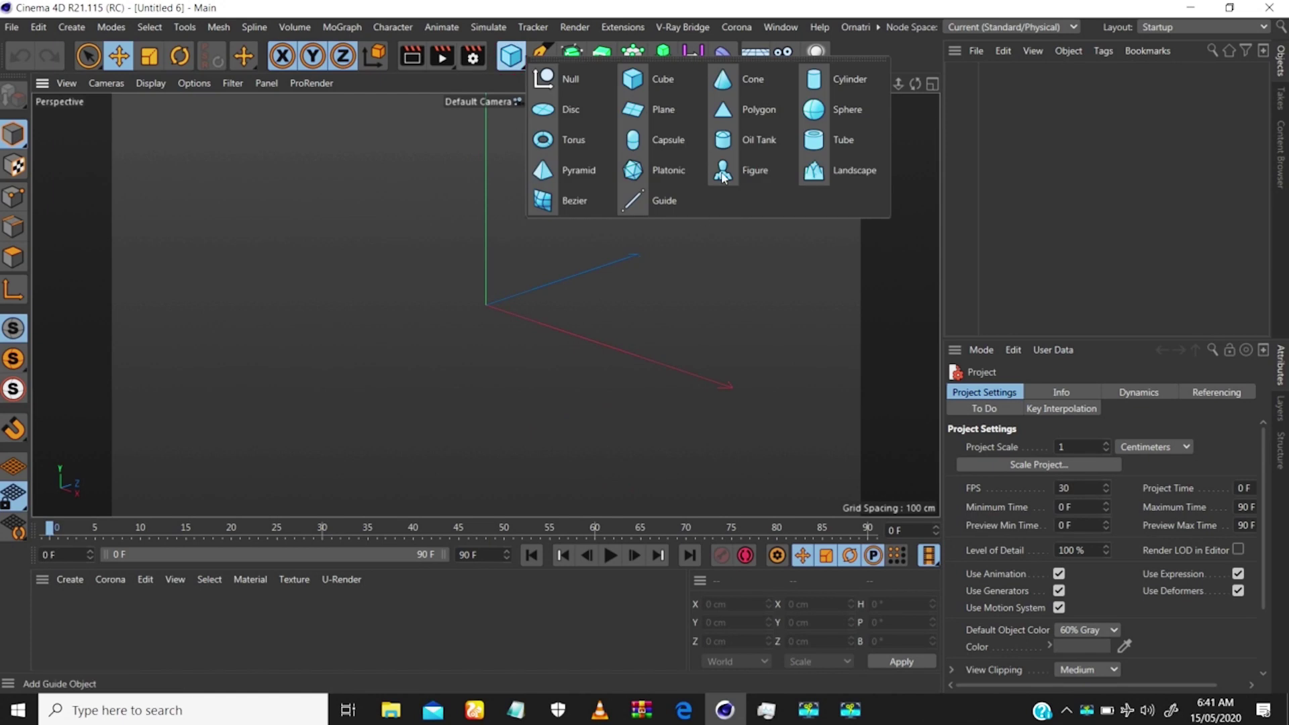
pyautogui.click(839, 111)
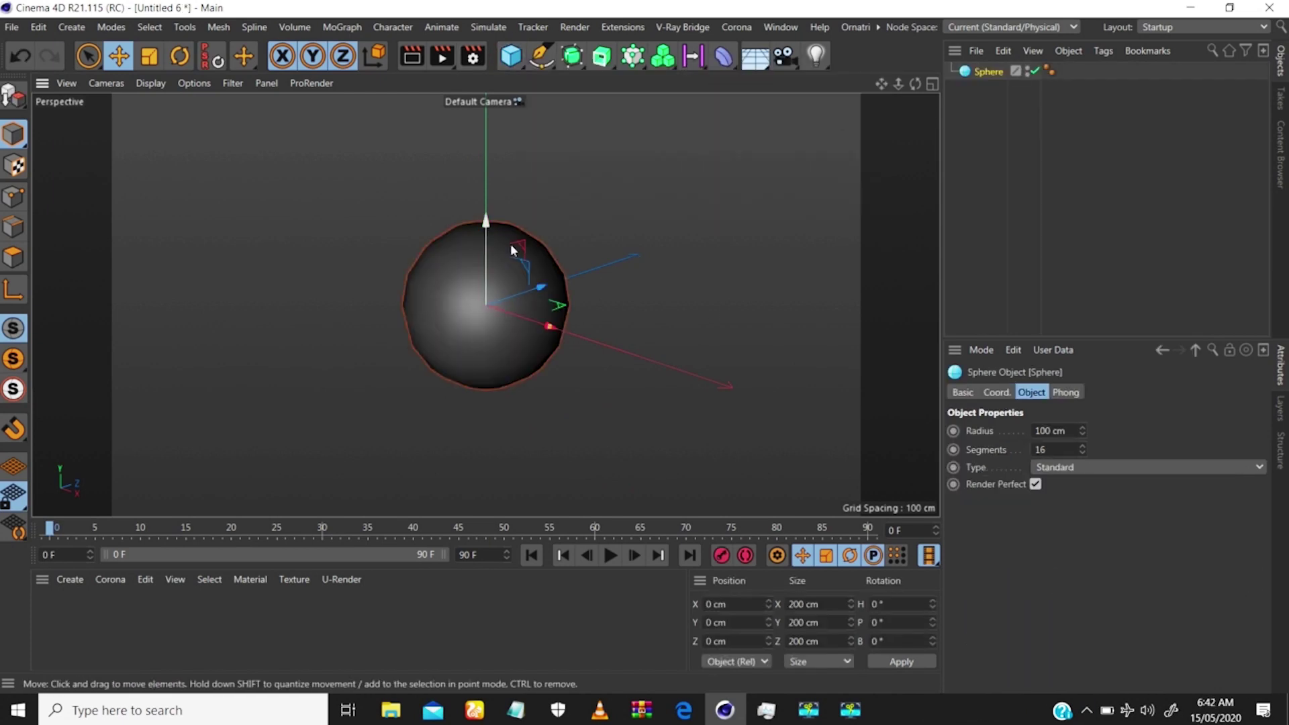
pyautogui.press('n')
pyautogui.press('b')
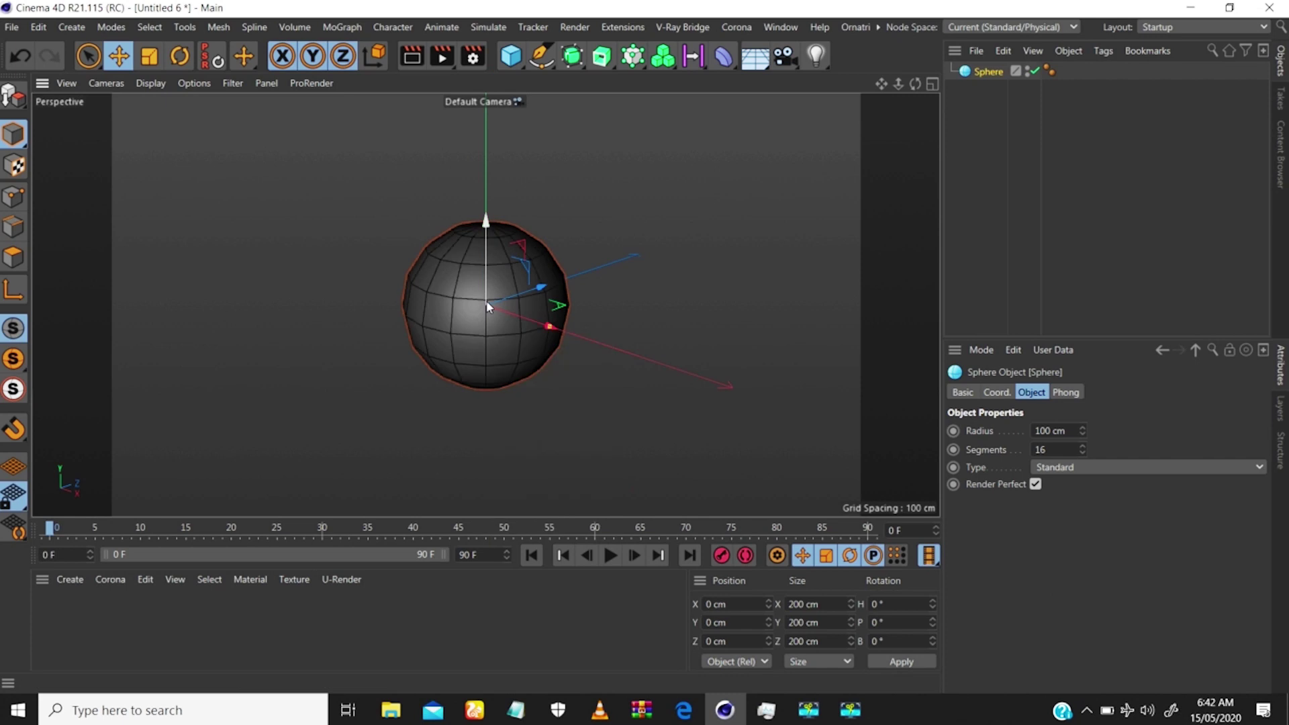
pyautogui.keyDown('alt'); pyautogui.moveTo(518, 287); pyautogui.dragTo(489, 288); pyautogui.keyUp('alt')
pyautogui.keyDown('alt'); pyautogui.moveTo(489, 288); pyautogui.dragTo(511, 267, button='middle'); pyautogui.keyUp('alt')
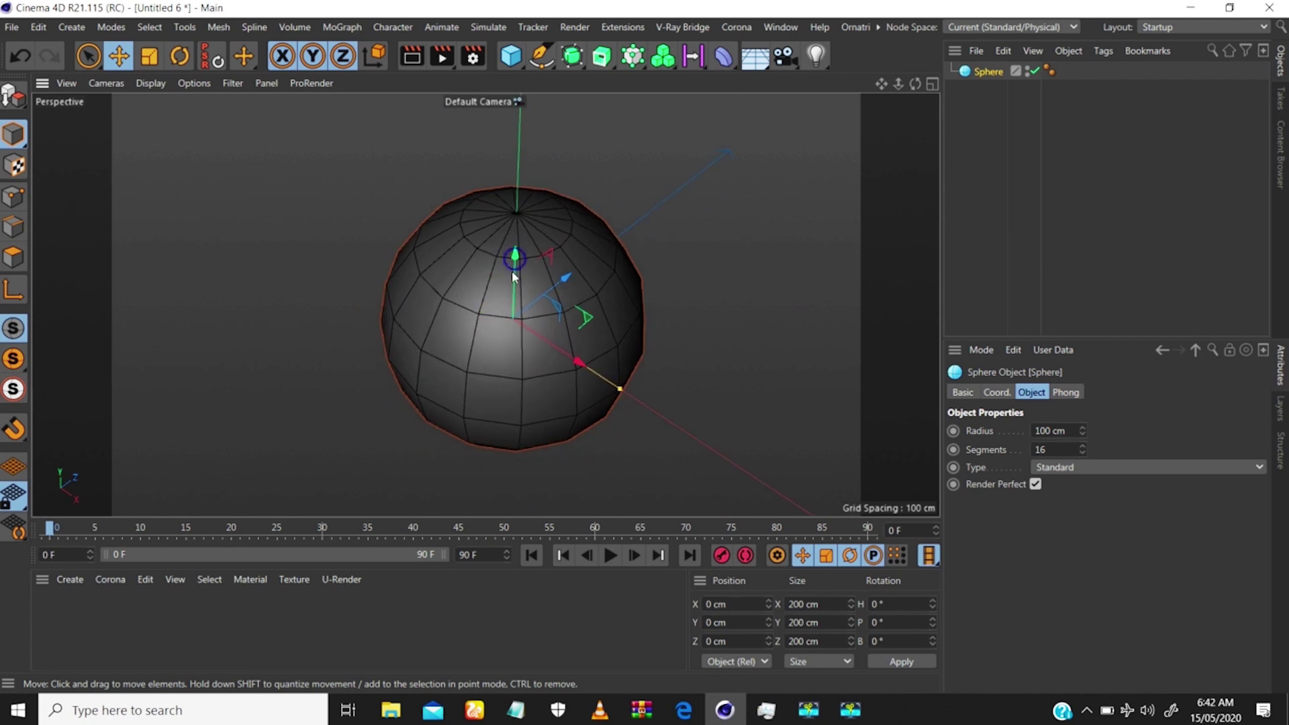
pyautogui.scroll(-3, 512, 268)
pyautogui.keyDown('alt'); pyautogui.moveTo(496, 317); pyautogui.dragTo(501, 286); pyautogui.keyUp('alt')
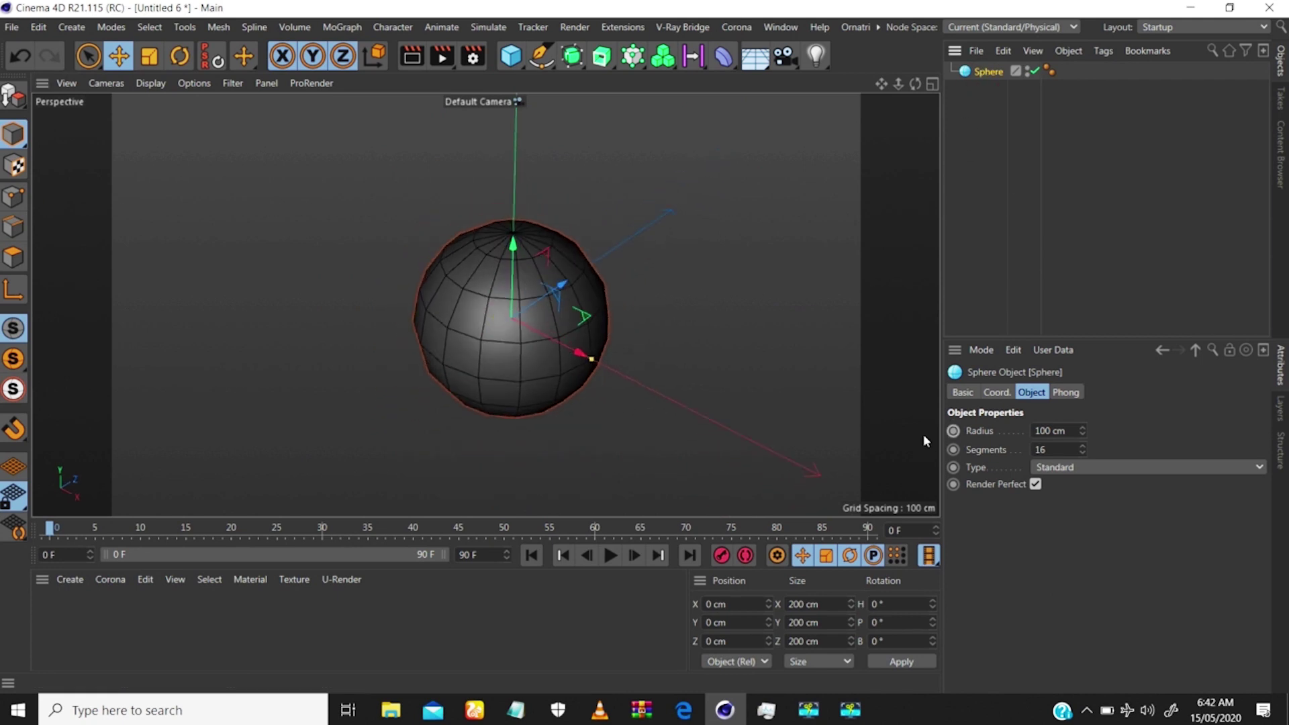
# Set the sphere's segments to 60.
pyautogui.moveTo(1068, 449); pyautogui.dragTo(898, 478)
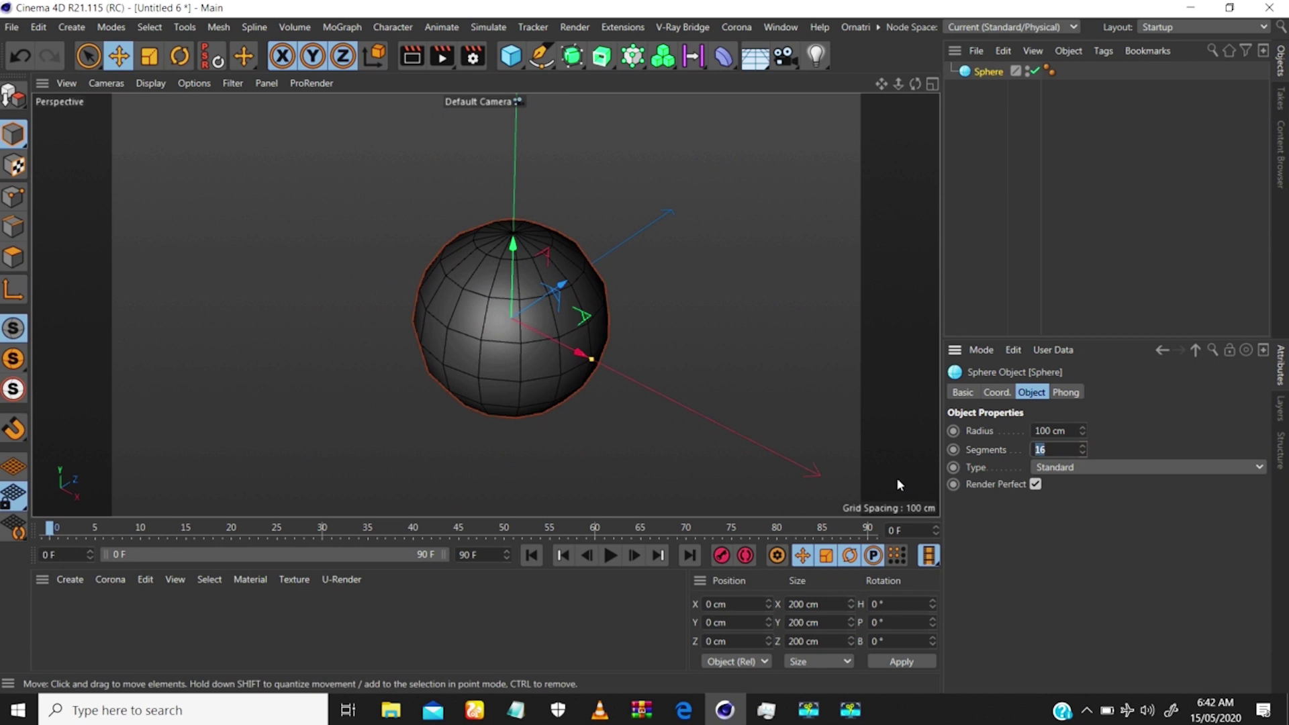
pyautogui.write('60')
pyautogui.press('Return')
pyautogui.scroll(5, 497, 261)
pyautogui.scroll(-5, 511, 282)
pyautogui.scroll(1, 537, 314)
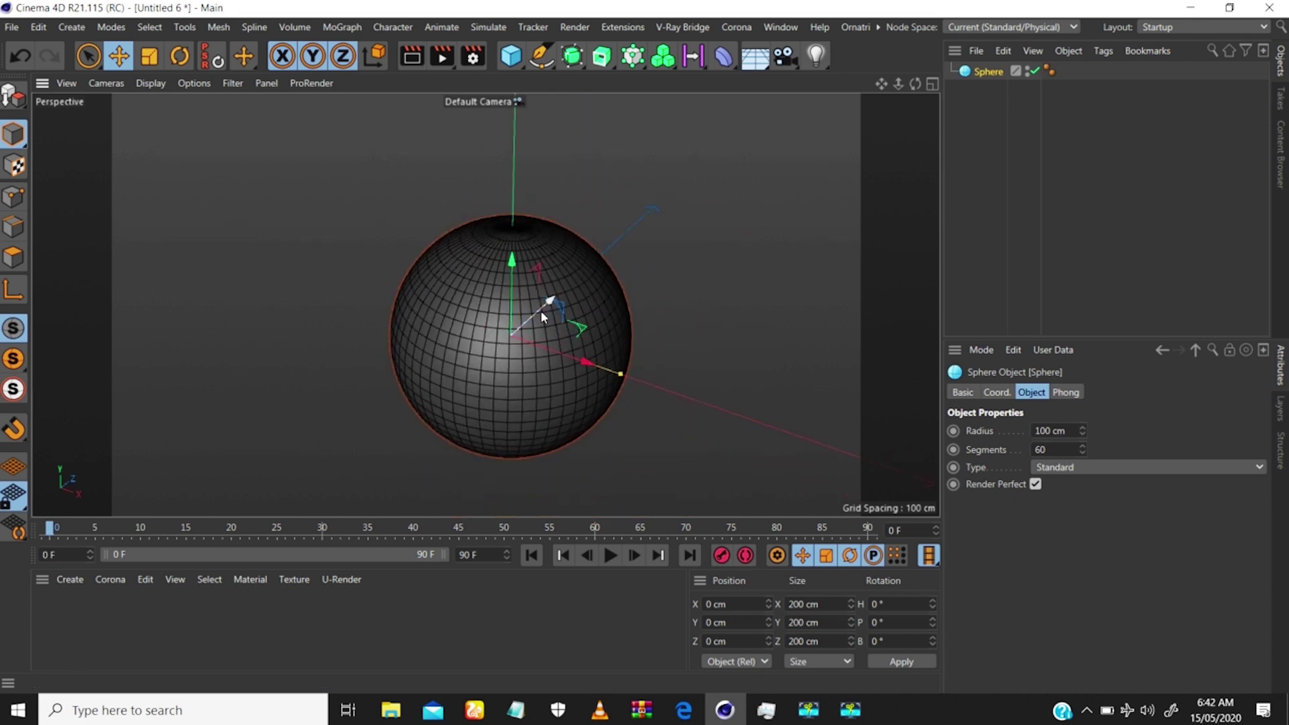
pyautogui.keyDown('alt'); pyautogui.moveTo(517, 292); pyautogui.dragTo(467, 333); pyautogui.keyUp('alt')
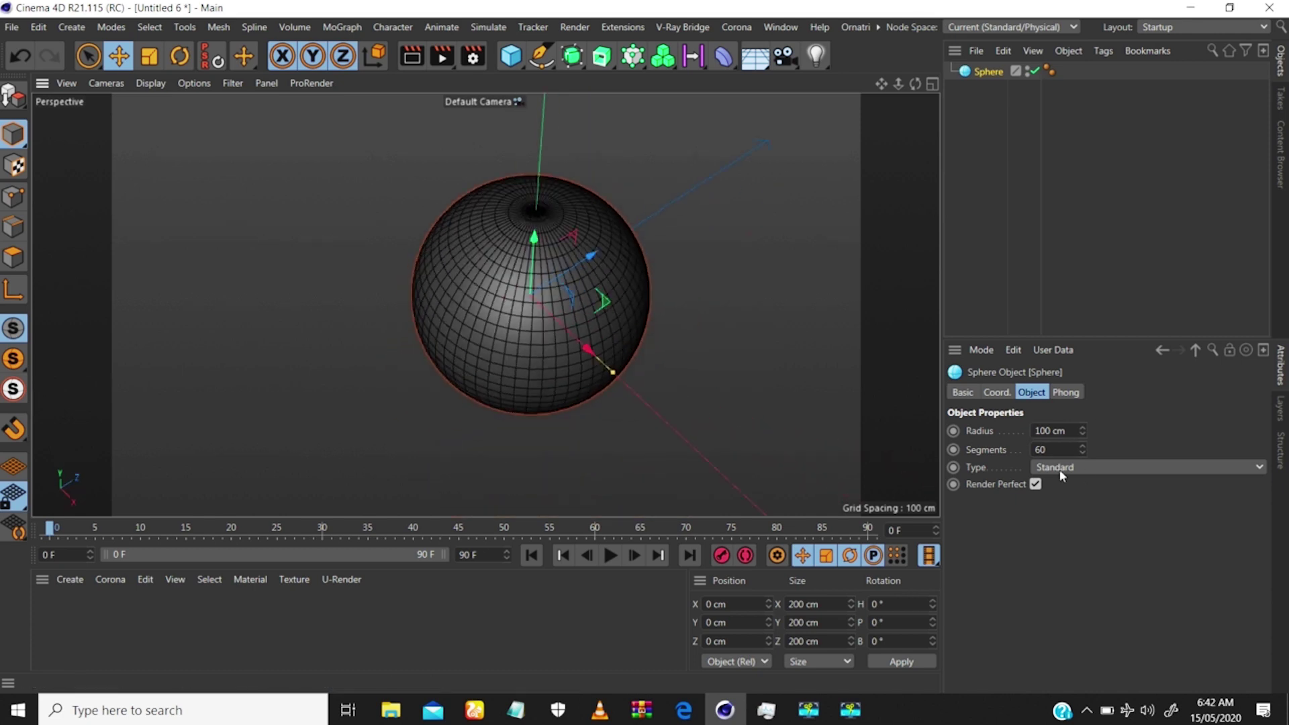
pyautogui.scroll(2, 562, 169)
pyautogui.scroll(2, 595, 141)
pyautogui.scroll(-6, 544, 282)
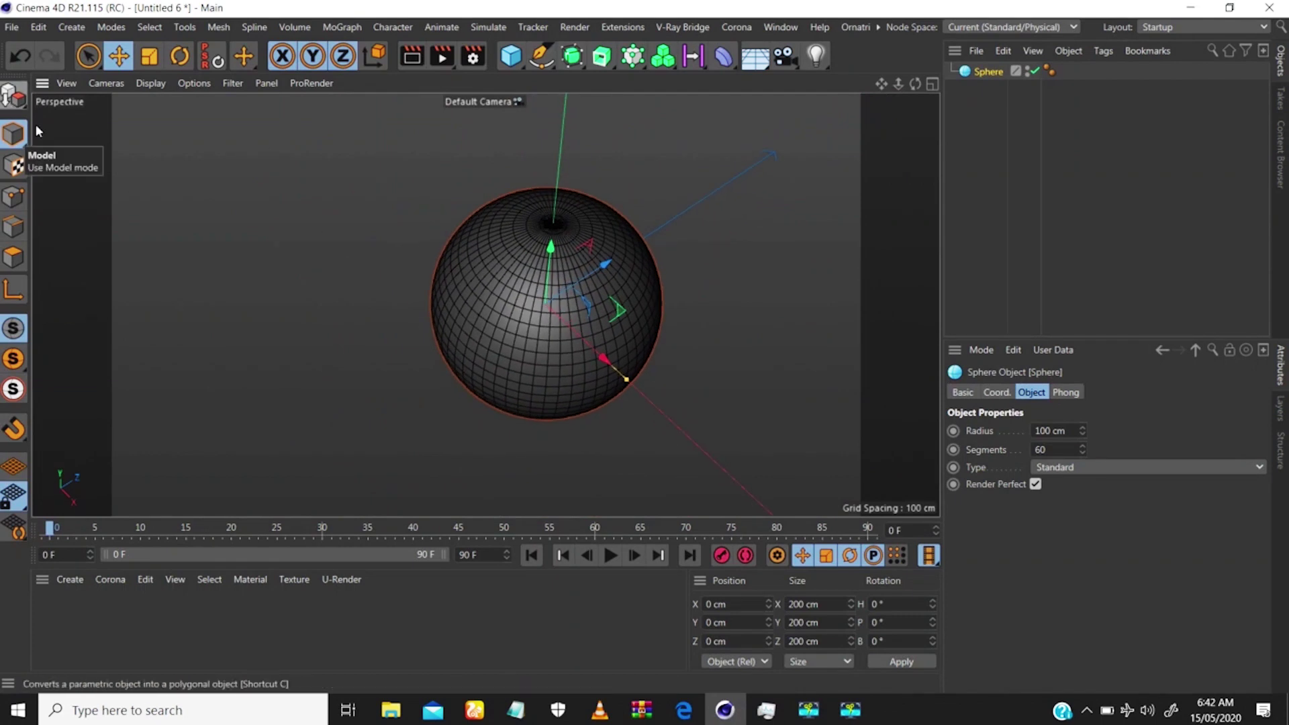
# Convert the parametric sphere into an editable polygon object.
pyautogui.scroll(1, 528, 265)
pyautogui.click(17, 98)
pyautogui.keyDown('alt'); pyautogui.moveTo(514, 295); pyautogui.dragTo(631, 155); pyautogui.keyUp('alt')
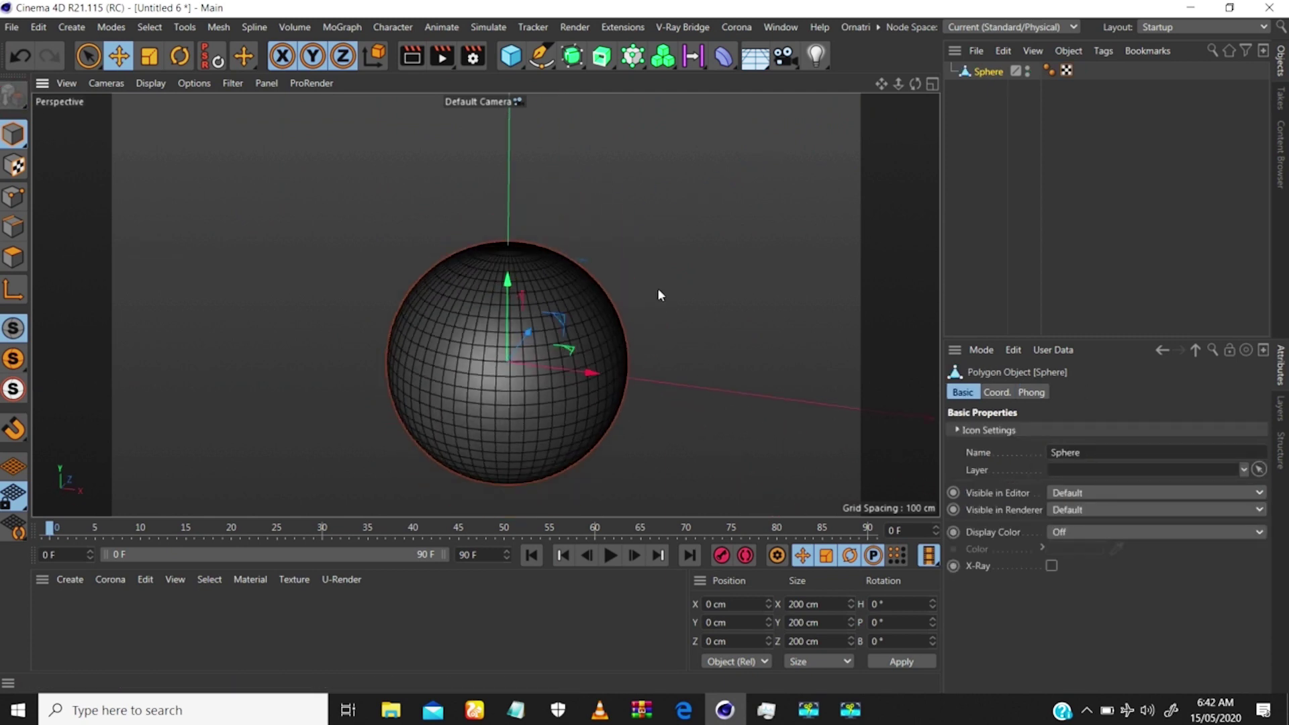
pyautogui.keyDown('alt'); pyautogui.moveTo(495, 304); pyautogui.dragTo(514, 264, button='middle'); pyautogui.keyUp('alt')
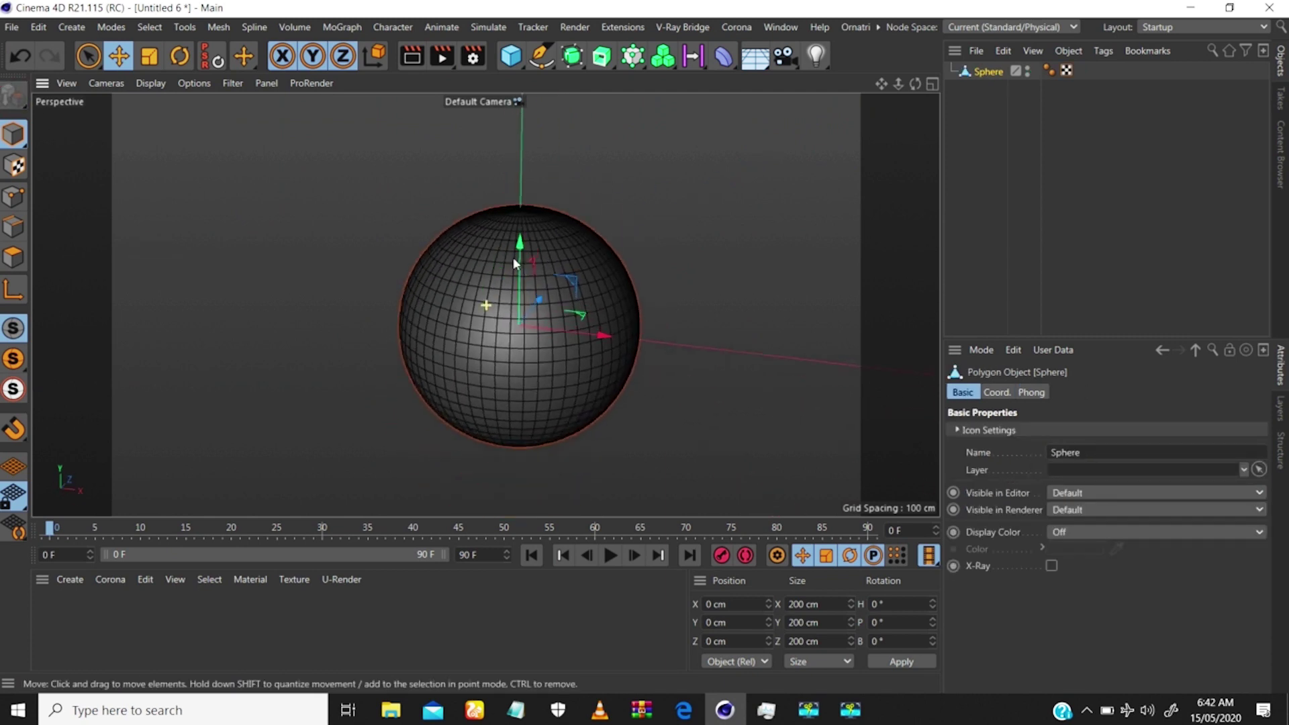
# Add a Subdivision Surface generator and nest the sphere under it as a child.
pyautogui.click(572, 56)
pyautogui.moveTo(972, 89); pyautogui.dragTo(1012, 74)
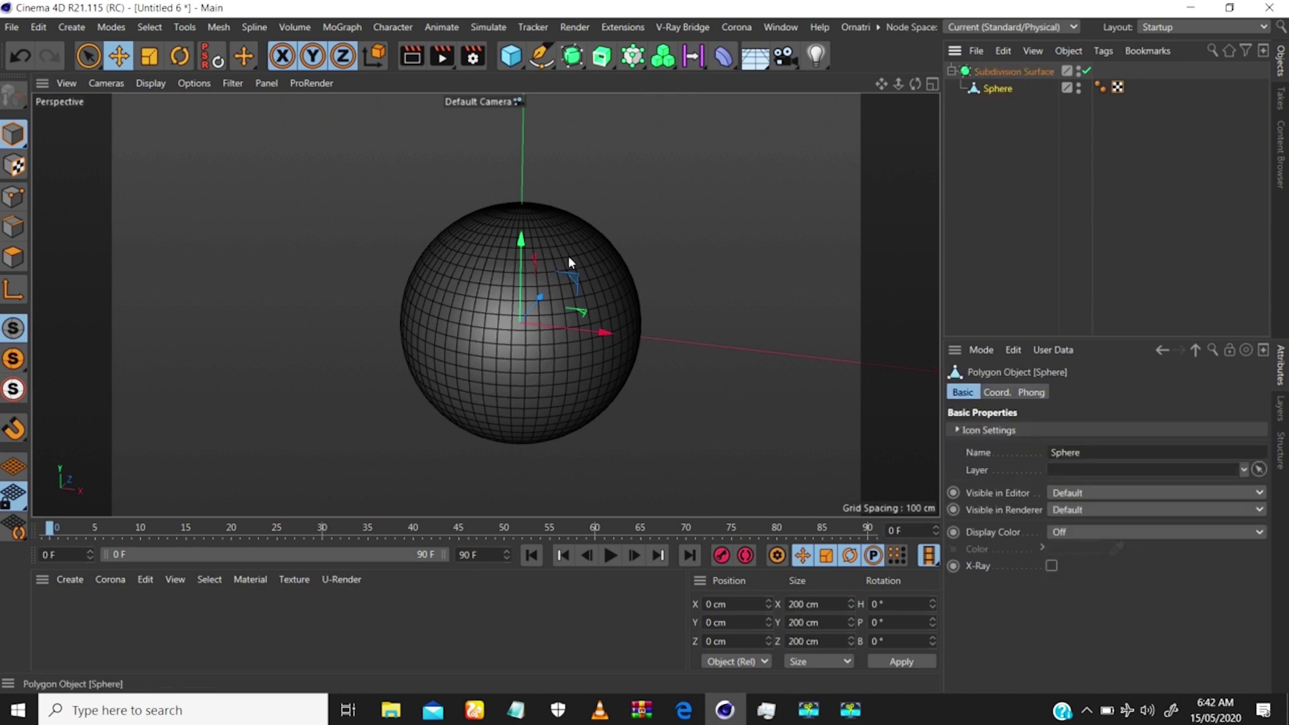
pyautogui.keyDown('alt'); pyautogui.moveTo(508, 312); pyautogui.dragTo(518, 215); pyautogui.keyUp('alt')
pyautogui.keyDown('alt'); pyautogui.moveTo(519, 197); pyautogui.dragTo(550, 280, button='right'); pyautogui.keyUp('alt')
pyautogui.scroll(3, 478, 313)
pyautogui.scroll(-1, 478, 312)
pyautogui.keyDown('alt'); pyautogui.moveTo(526, 279); pyautogui.dragTo(485, 287, button='middle'); pyautogui.keyUp('alt')
pyautogui.scroll(2, 499, 272)
pyautogui.scroll(-2, 498, 273)
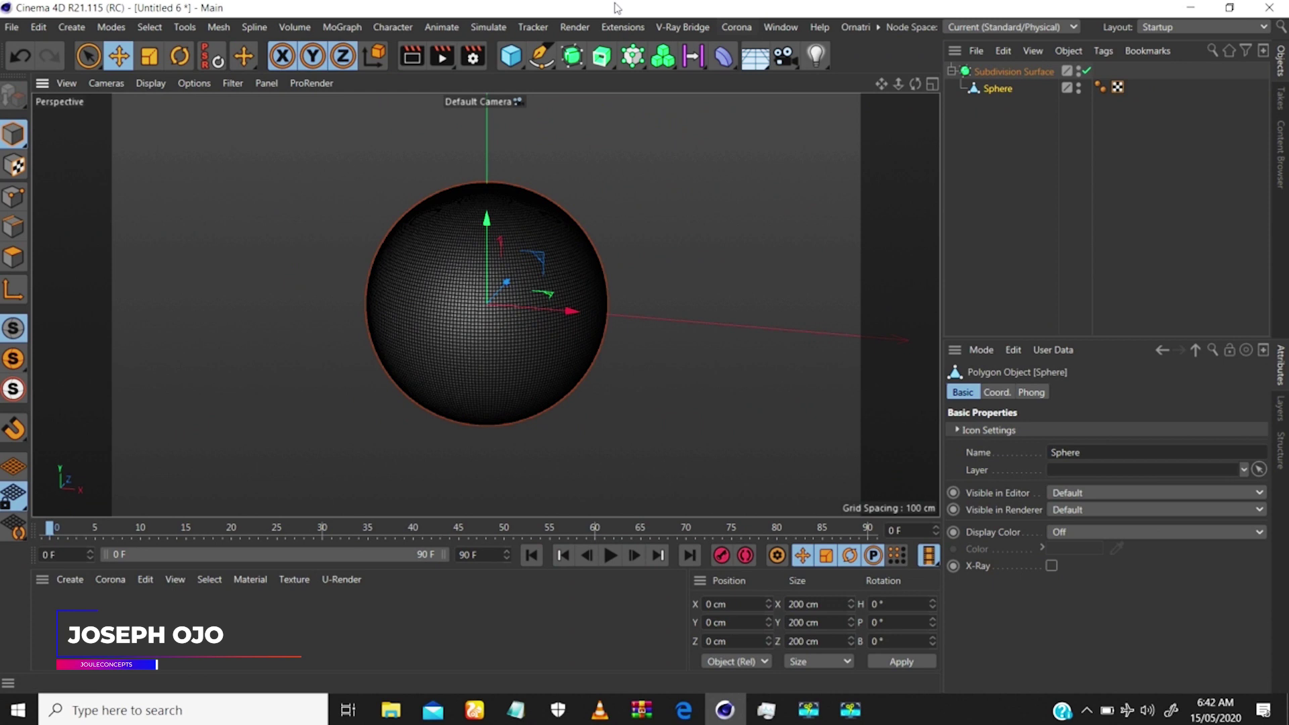
# Add a Smoothing deformer and make it a child of the sphere.
pyautogui.click(723, 56)
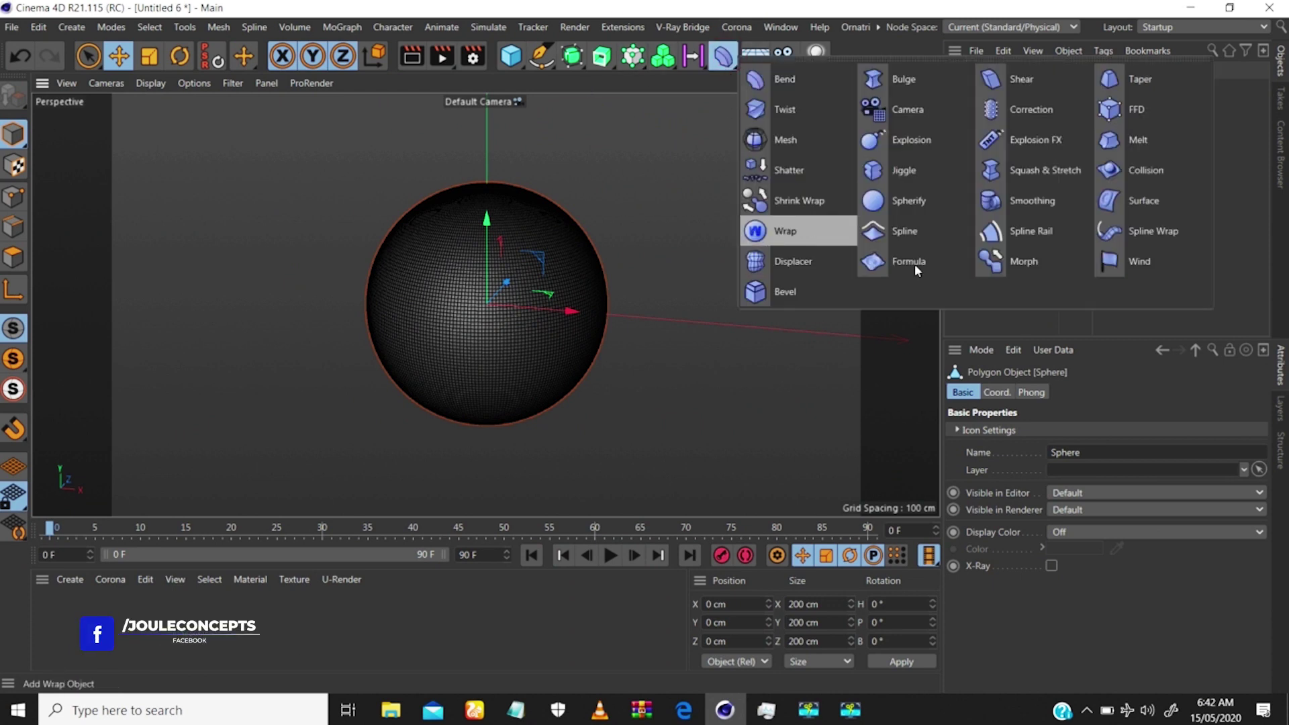
pyautogui.click(1039, 202)
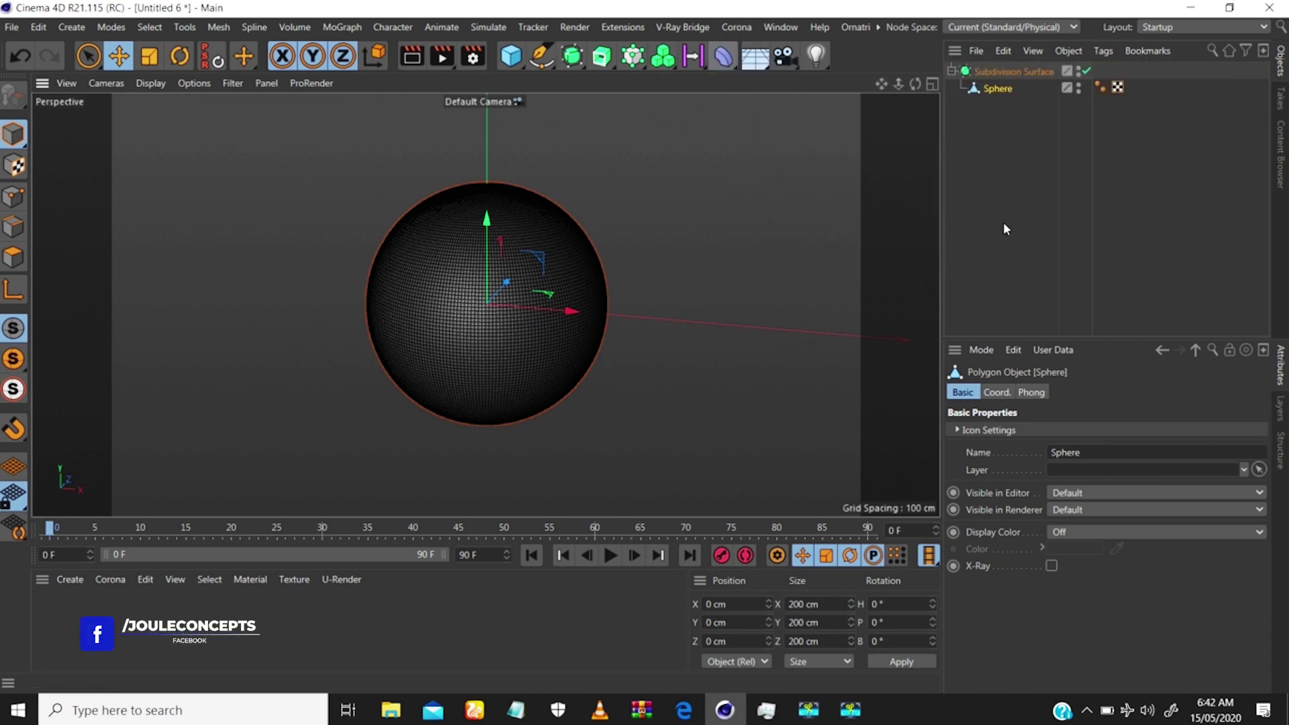
pyautogui.moveTo(994, 71); pyautogui.dragTo(992, 104)
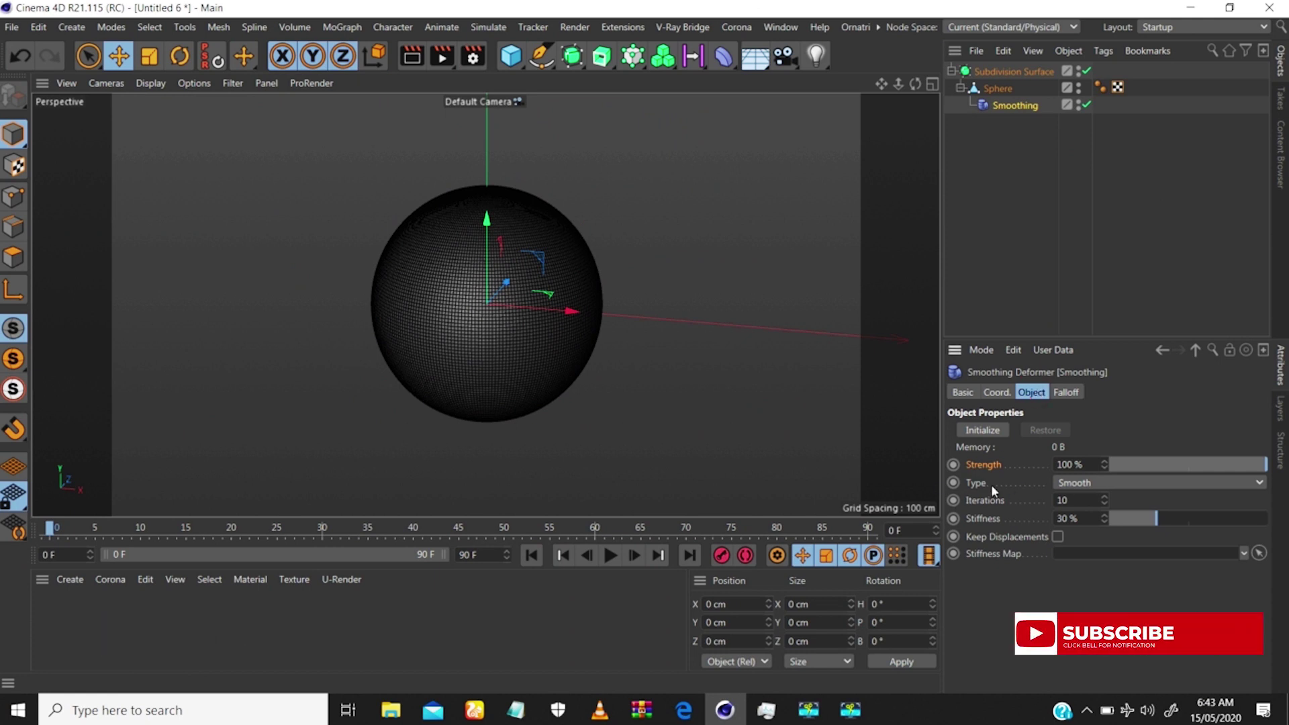
# Set the Smoothing deformer's type to Relax and initialize it.
pyautogui.click(1072, 483)
pyautogui.click(1073, 500)
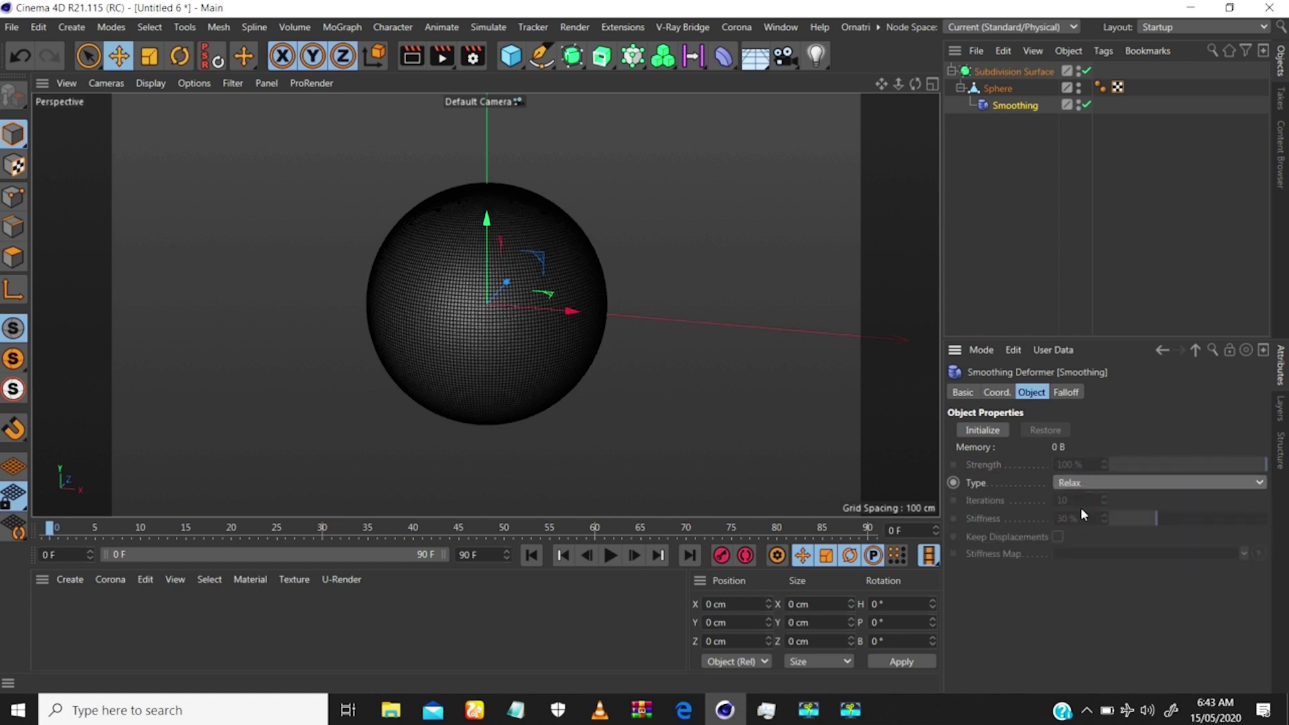
pyautogui.click(987, 431)
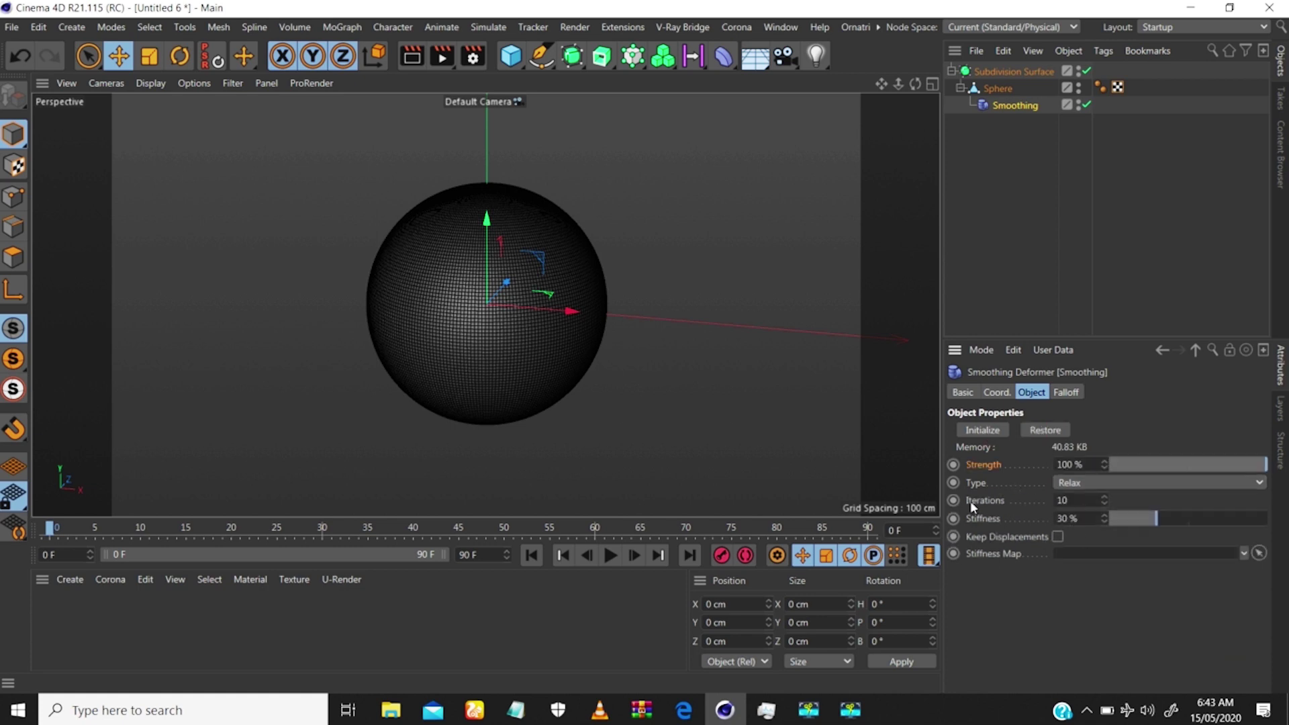
# Set the Smoothing deformer's stiffness to 0%.
pyautogui.scroll(4, 486, 316)
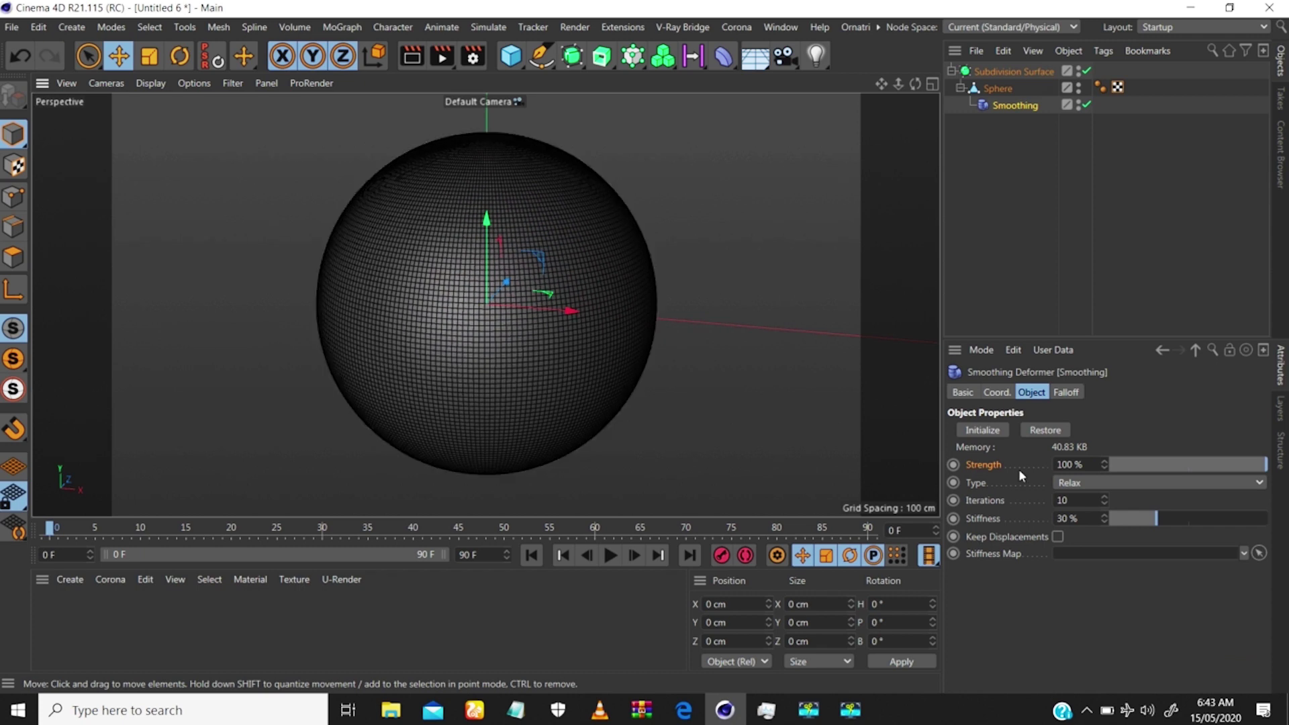
pyautogui.moveTo(1150, 517); pyautogui.dragTo(1035, 518)
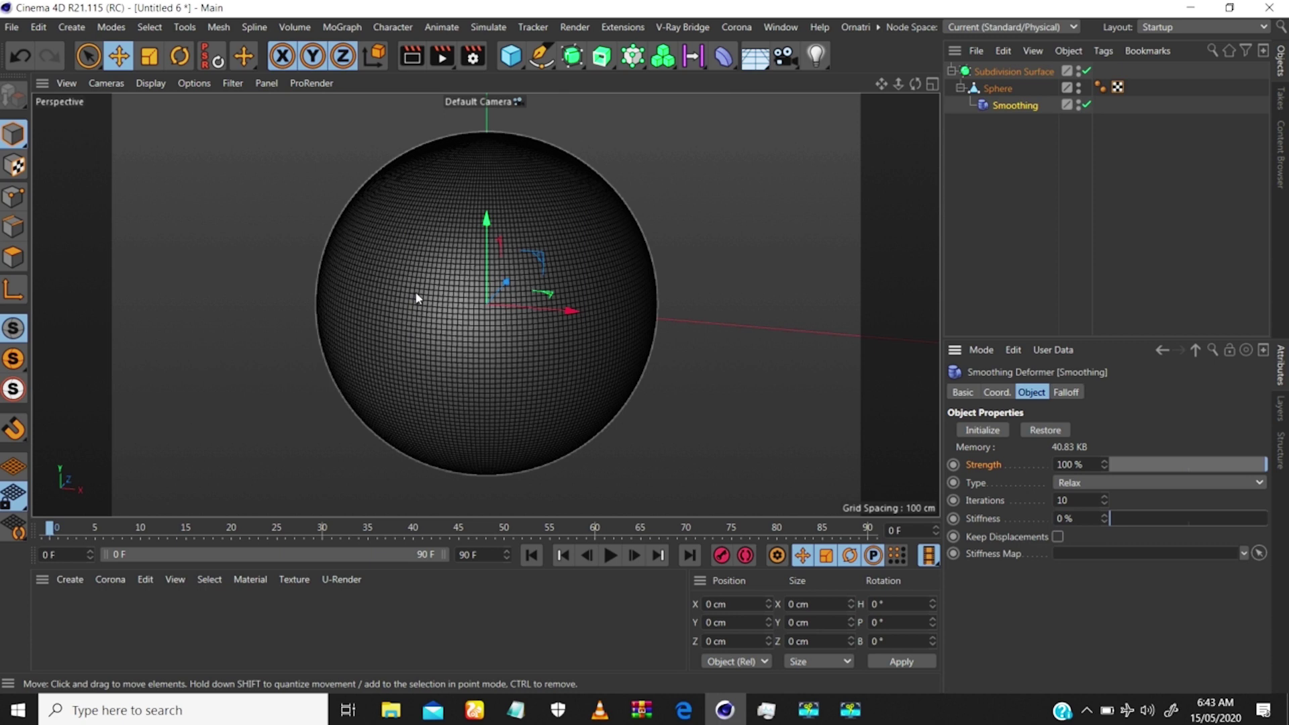
pyautogui.keyDown('alt'); pyautogui.moveTo(578, 296); pyautogui.dragTo(517, 349); pyautogui.keyUp('alt')
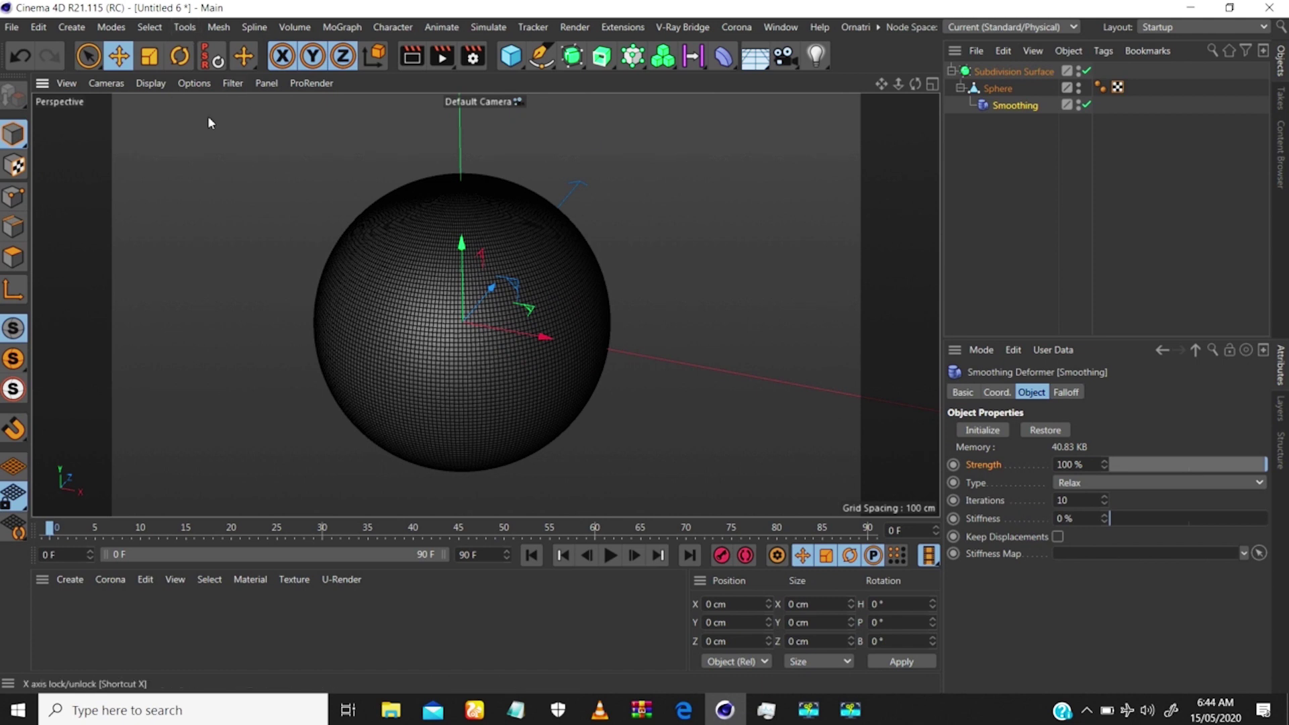
pyautogui.click(218, 27)
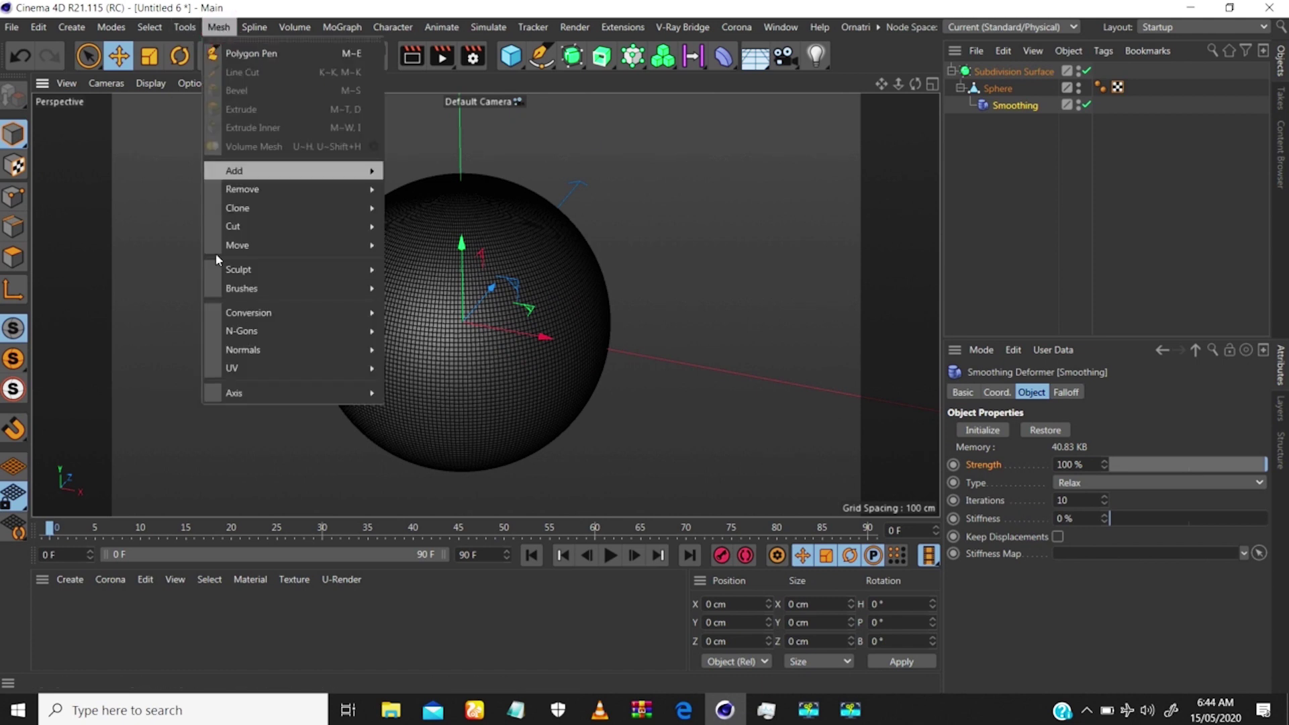
pyautogui.moveTo(237, 245)
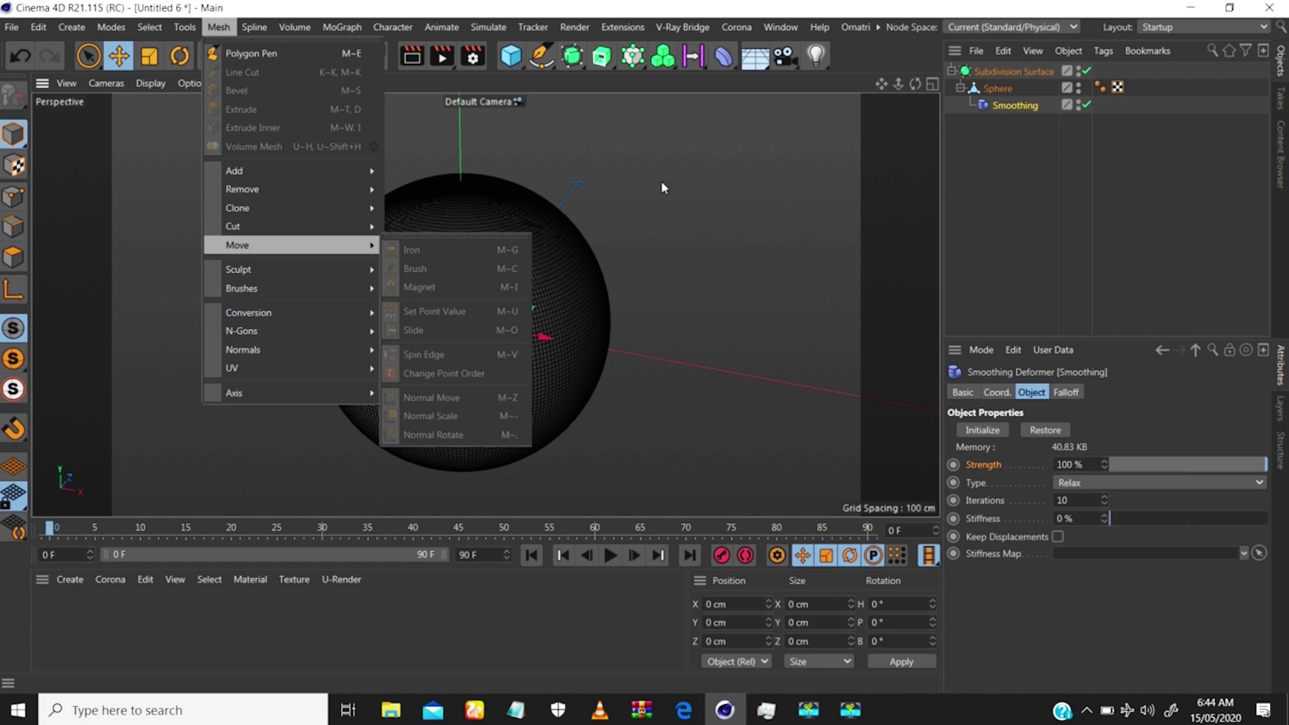
pyautogui.click(992, 93)
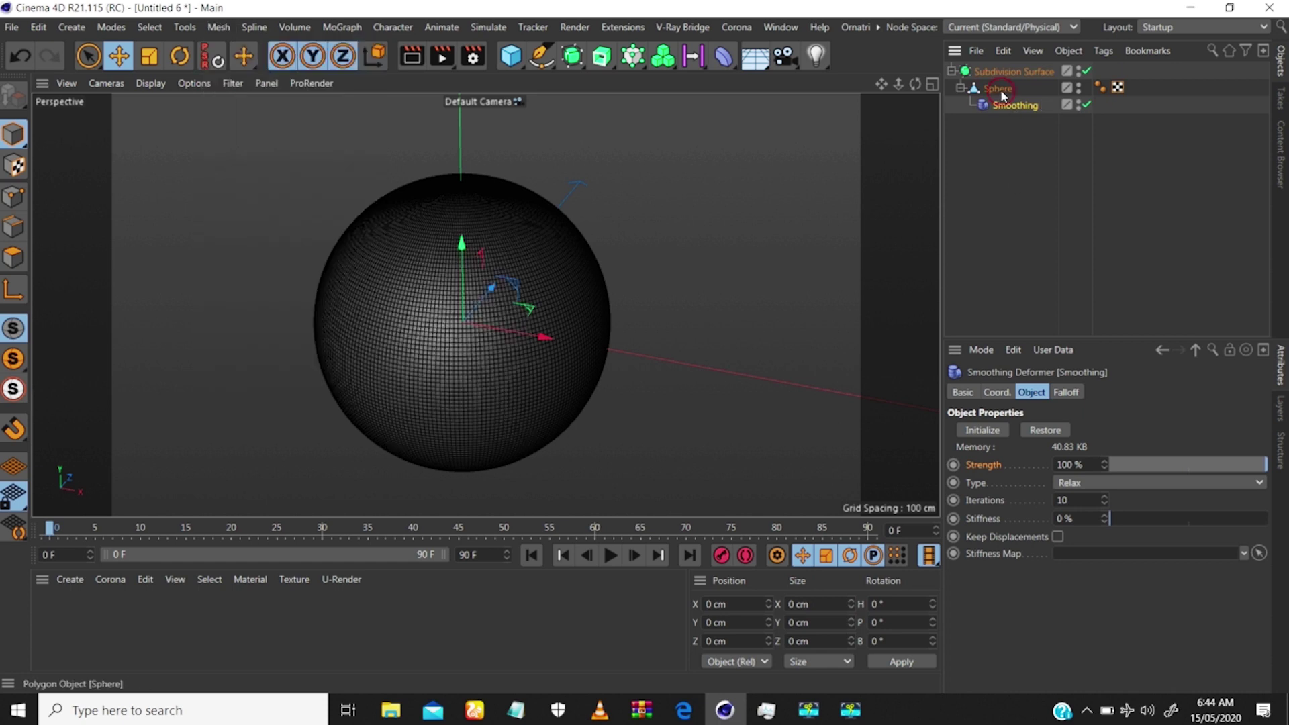
# Select the sphere in Model mode and display it with plain Gouraud shading without mesh lines.
pyautogui.click(997, 89)
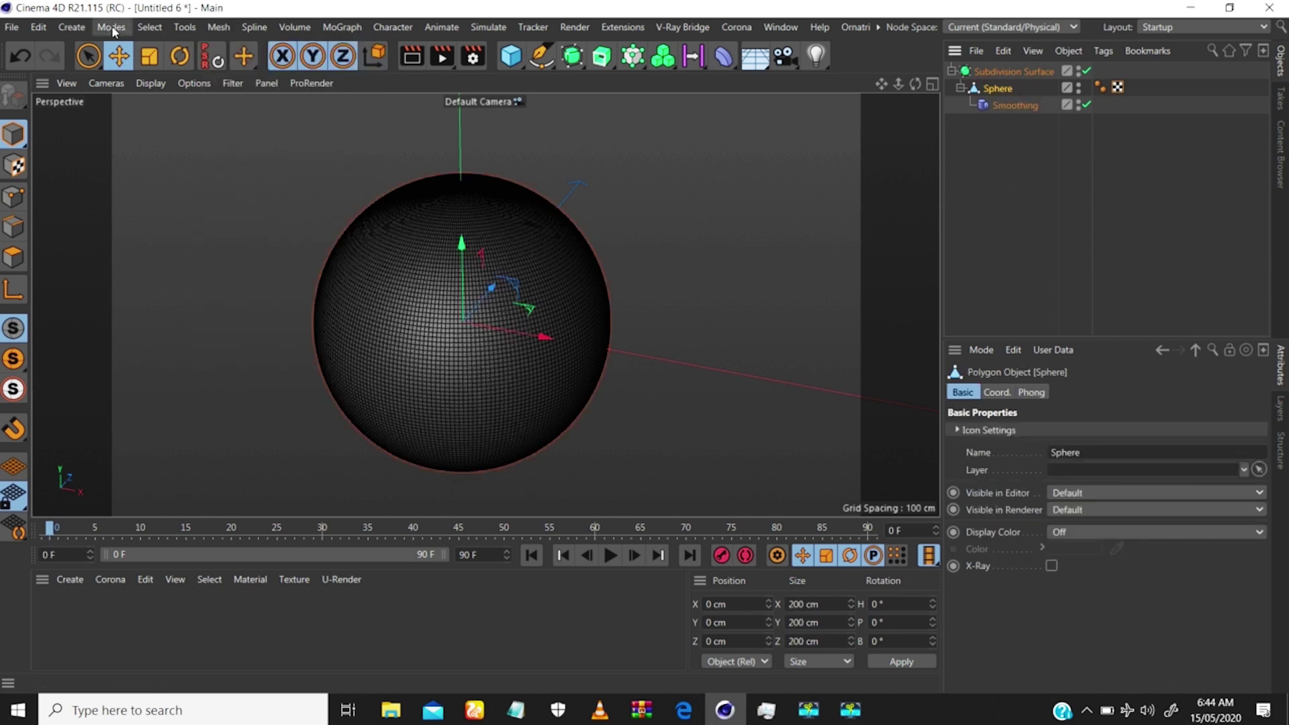
pyautogui.press('n')
pyautogui.press('a')
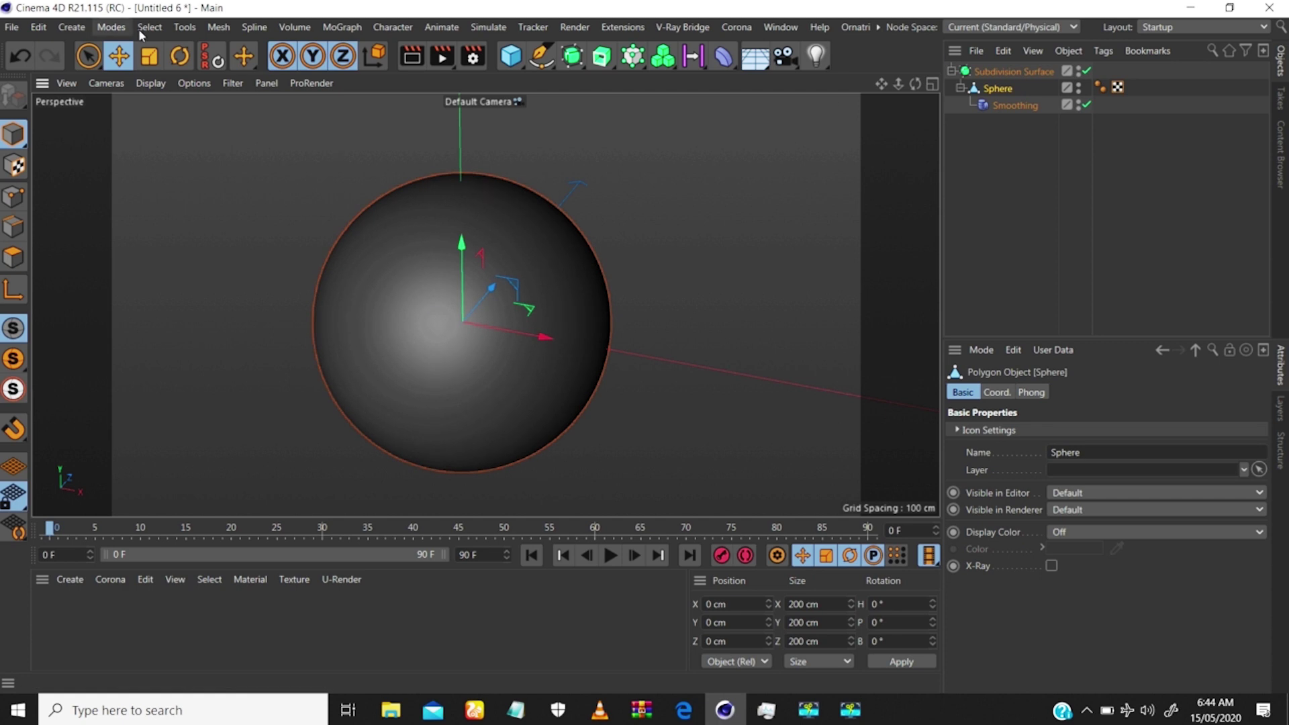
pyautogui.click(12, 137)
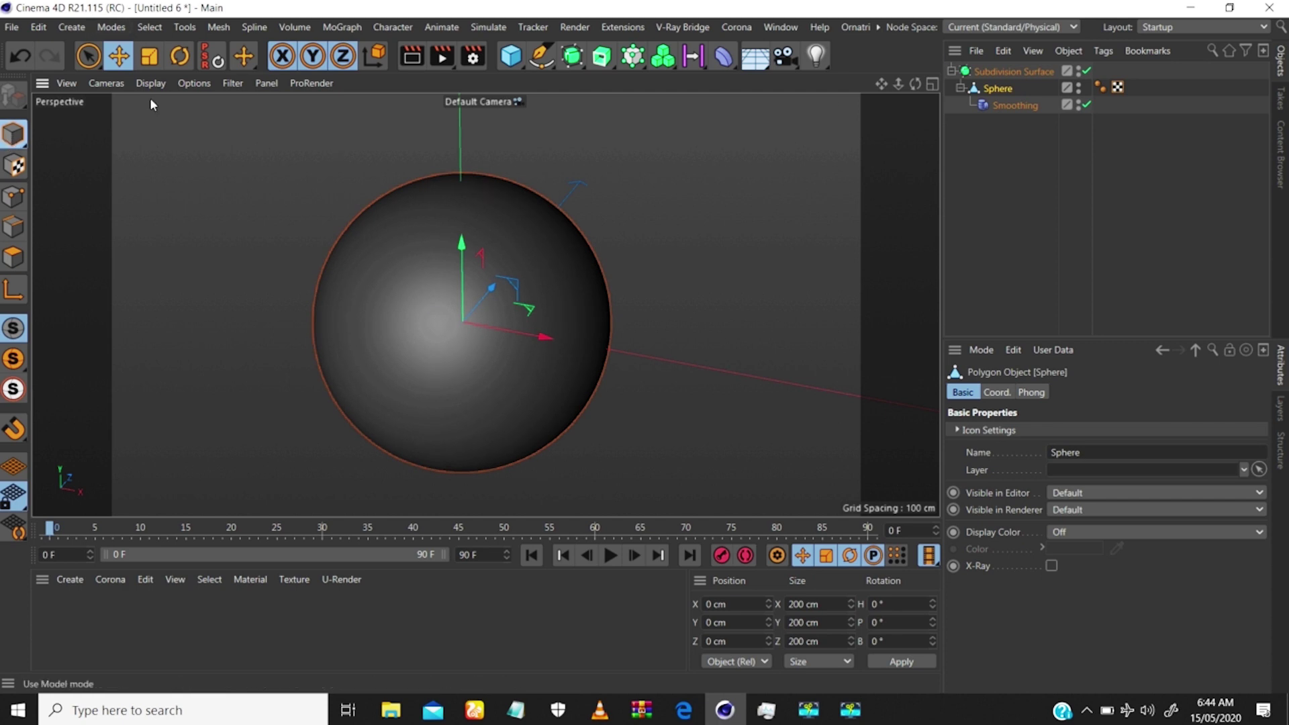
# Activate the Magnet tool for the sphere and adjust its radius to about 61 cm and its strength to 61%.
pyautogui.click(217, 29)
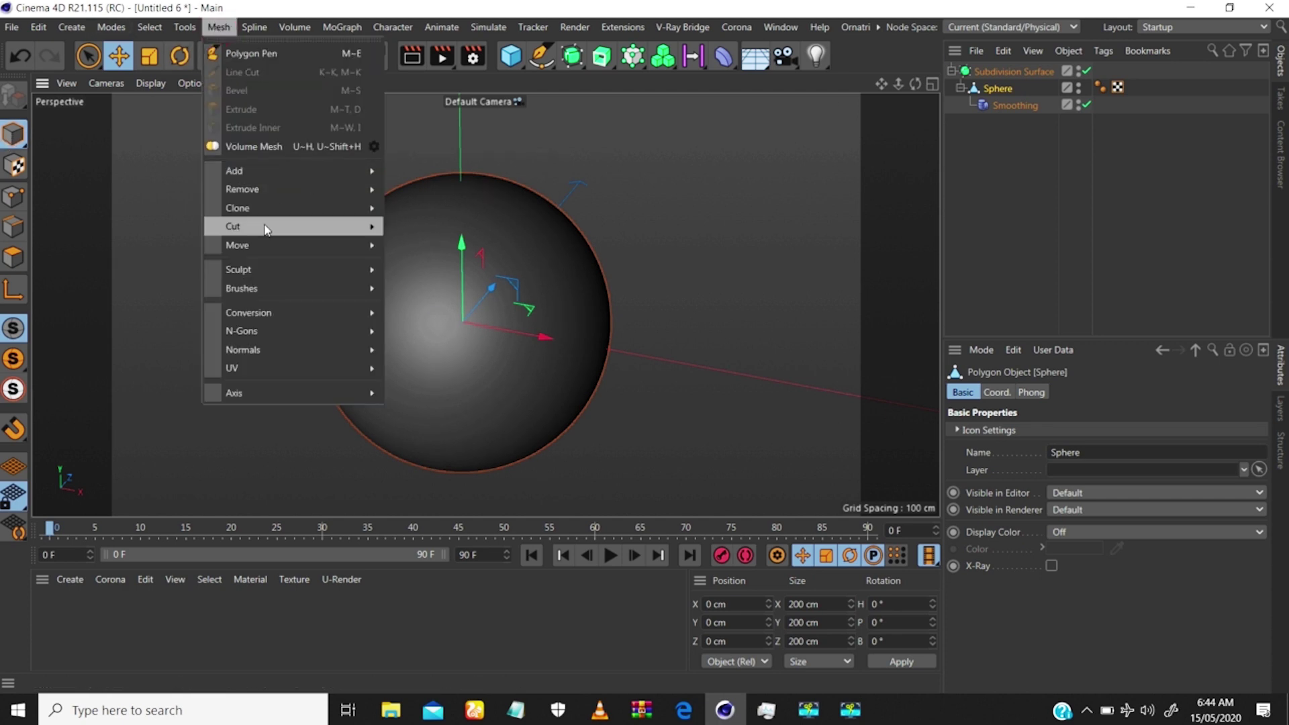
pyautogui.moveTo(263, 245)
pyautogui.click(430, 285)
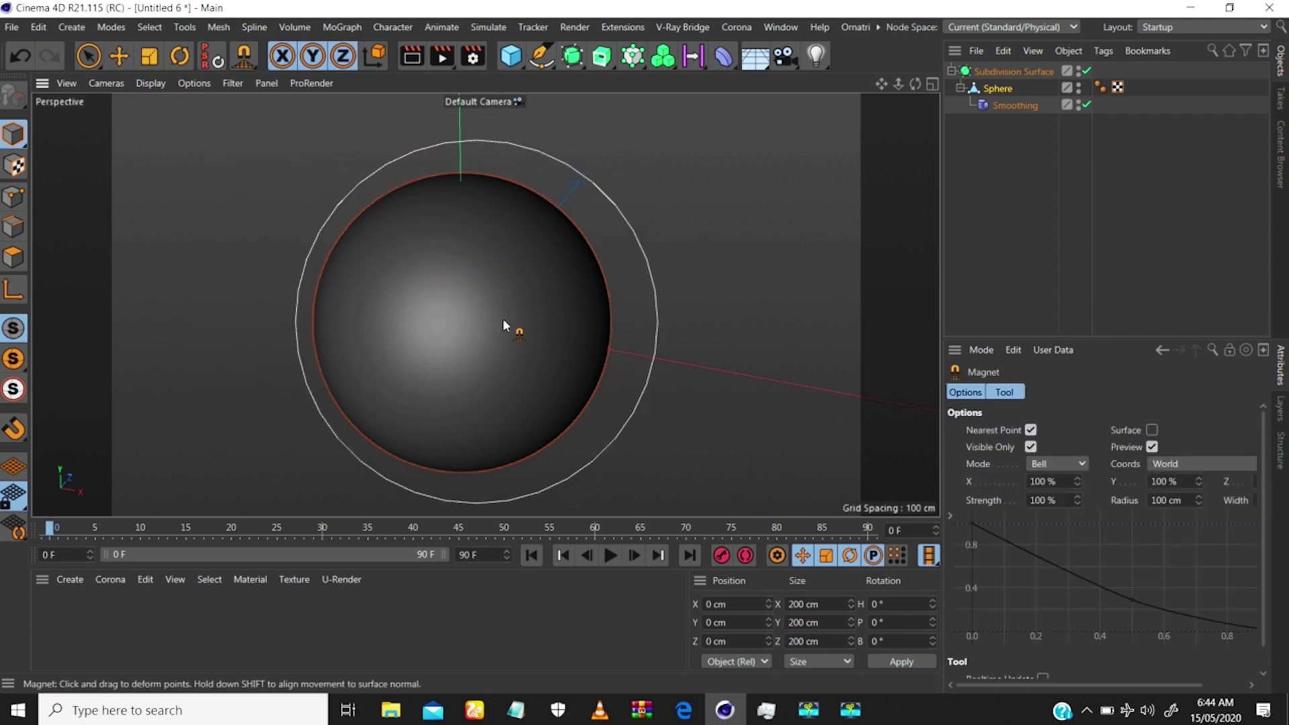
pyautogui.moveTo(493, 316)
pyautogui.mouseDown(button='middle')
pyautogui.moveTo(411, 323)
pyautogui.moveTo(523, 327)
pyautogui.mouseUp(button='middle')
pyautogui.moveTo(390, 327)
pyautogui.mouseDown(button='middle')
pyautogui.moveTo(584, 326)
pyautogui.moveTo(386, 322)
pyautogui.mouseUp(button='middle')
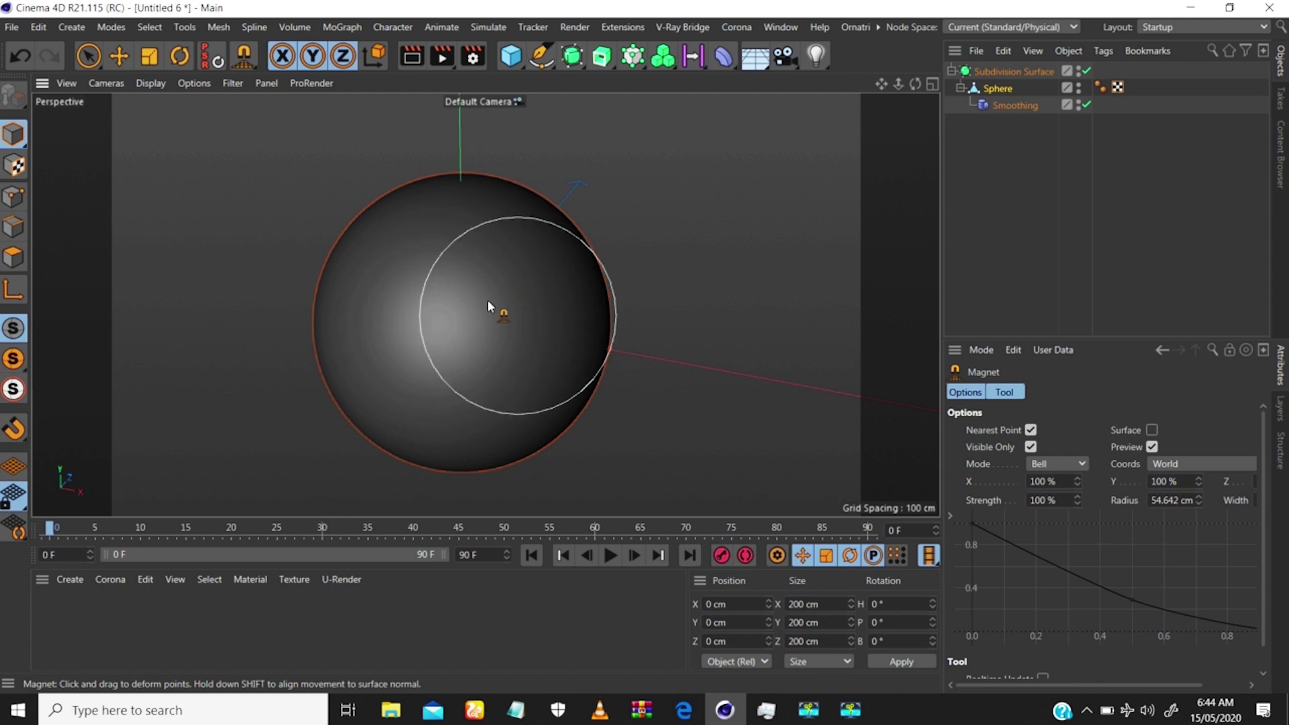
pyautogui.moveTo(499, 321)
pyautogui.mouseDown(button='middle')
pyautogui.moveTo(501, 265)
pyautogui.moveTo(500, 367)
pyautogui.moveTo(495, 310)
pyautogui.moveTo(552, 320)
pyautogui.moveTo(507, 321)
pyautogui.mouseUp(button='middle')
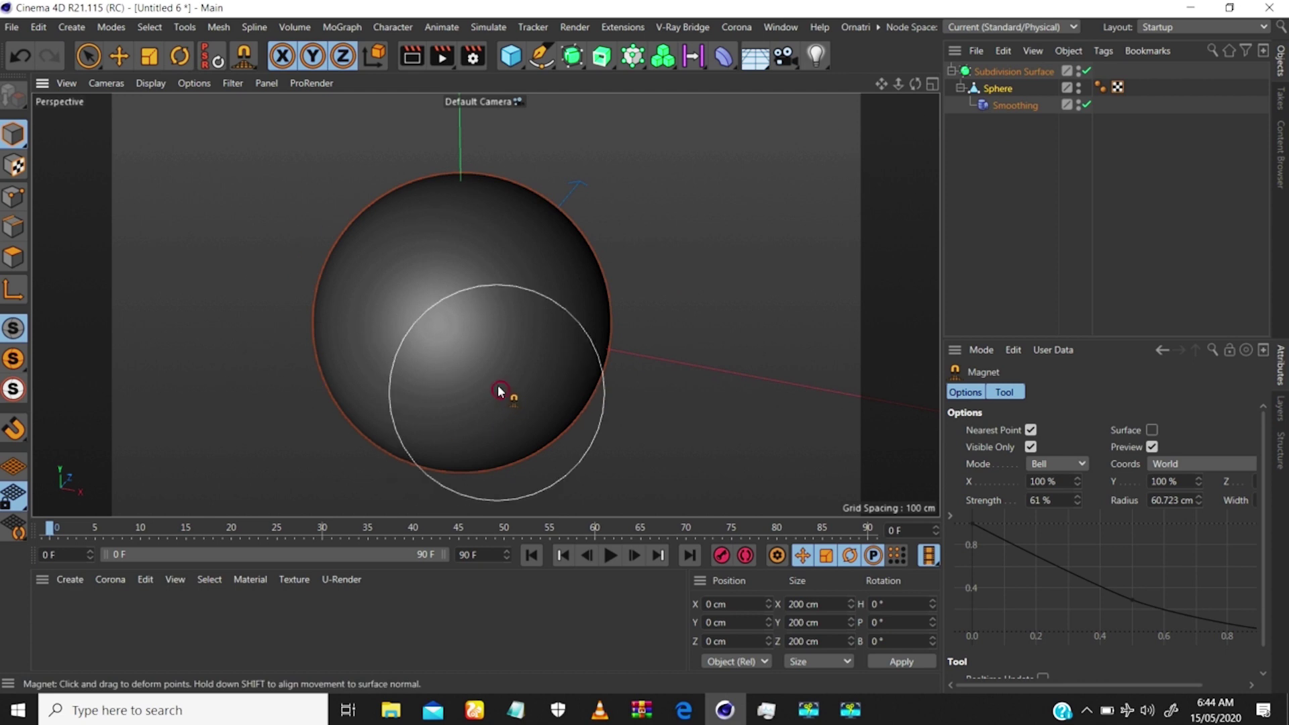
# Pull the sphere's surface from several sides with the Magnet tool to form the first cloth-like folds.
pyautogui.moveTo(486, 339); pyautogui.dragTo(482, 281)
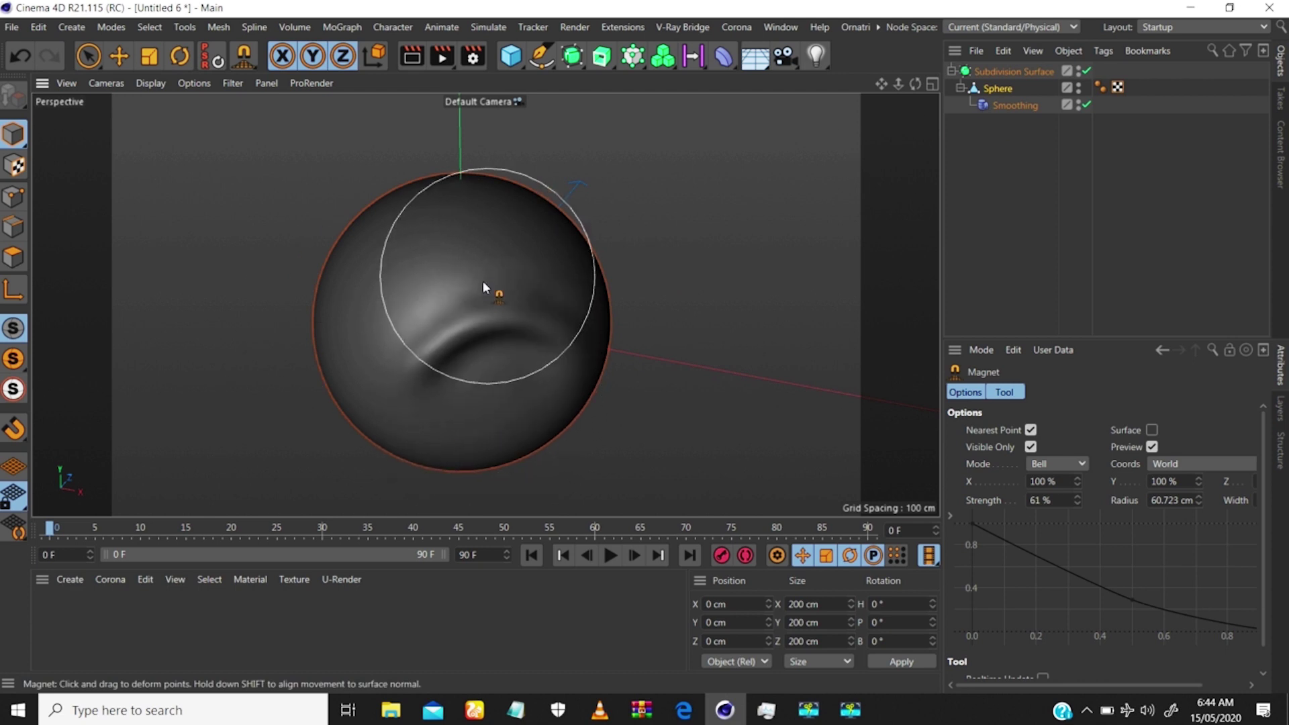
pyautogui.moveTo(430, 318)
pyautogui.keyDown('alt'); pyautogui.mouseDown()
pyautogui.moveTo(454, 337)
pyautogui.moveTo(403, 339)
pyautogui.mouseUp(); pyautogui.keyUp('alt')
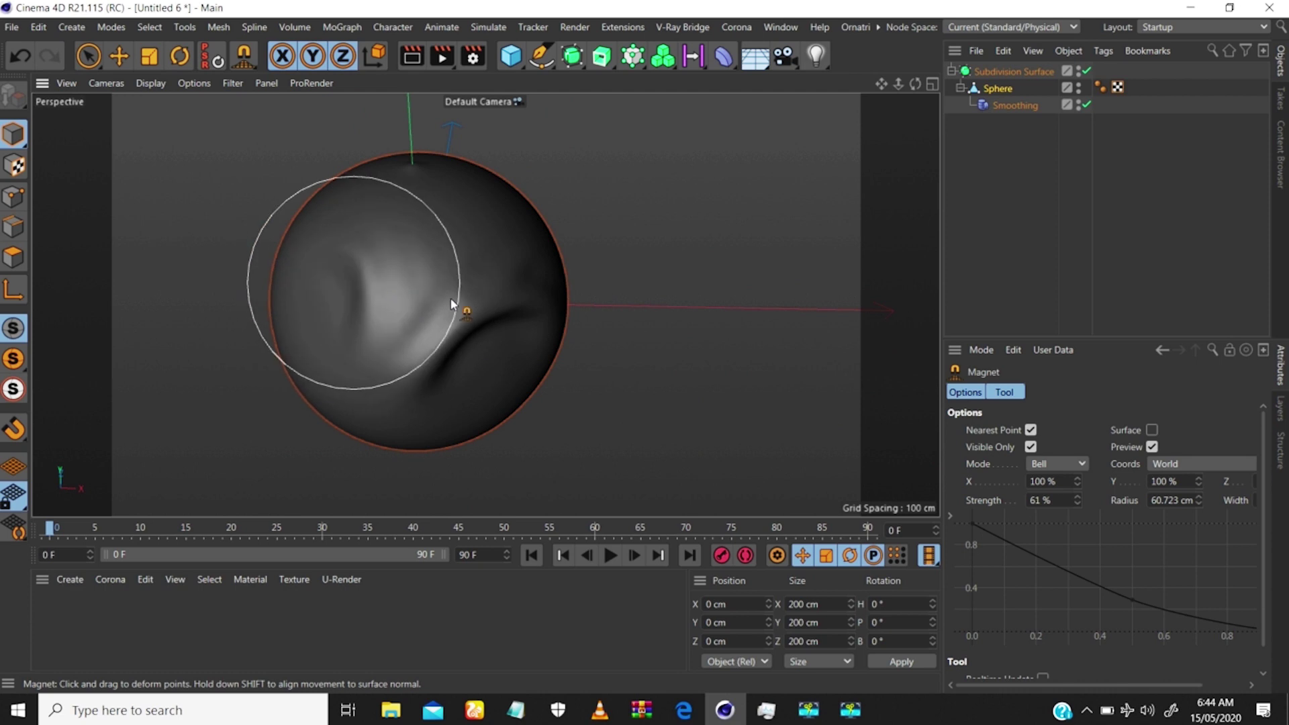
pyautogui.keyDown('alt'); pyautogui.moveTo(452, 300); pyautogui.dragTo(431, 325, button='right'); pyautogui.keyUp('alt')
pyautogui.keyDown('alt'); pyautogui.moveTo(472, 285); pyautogui.dragTo(289, 285); pyautogui.keyUp('alt')
pyautogui.keyDown('alt'); pyautogui.moveTo(441, 290); pyautogui.dragTo(427, 286, button='middle'); pyautogui.keyUp('alt')
pyautogui.moveTo(446, 273)
pyautogui.keyDown('alt'); pyautogui.mouseDown(button='right')
pyautogui.moveTo(472, 225)
pyautogui.moveTo(554, 228)
pyautogui.mouseUp(button='right'); pyautogui.keyUp('alt')
pyautogui.moveTo(526, 242); pyautogui.dragTo(511, 214)
pyautogui.keyDown('alt'); pyautogui.moveTo(440, 368); pyautogui.dragTo(487, 305); pyautogui.keyUp('alt')
pyautogui.keyDown('alt'); pyautogui.moveTo(486, 305); pyautogui.dragTo(416, 371, button='right'); pyautogui.keyUp('alt')
pyautogui.moveTo(461, 329)
pyautogui.keyDown('alt'); pyautogui.mouseDown()
pyautogui.moveTo(480, 309)
pyautogui.moveTo(473, 353)
pyautogui.mouseUp(); pyautogui.keyUp('alt')
pyautogui.moveTo(369, 334); pyautogui.dragTo(373, 324)
pyautogui.scroll(5, 399, 227)
pyautogui.click(325, 207)
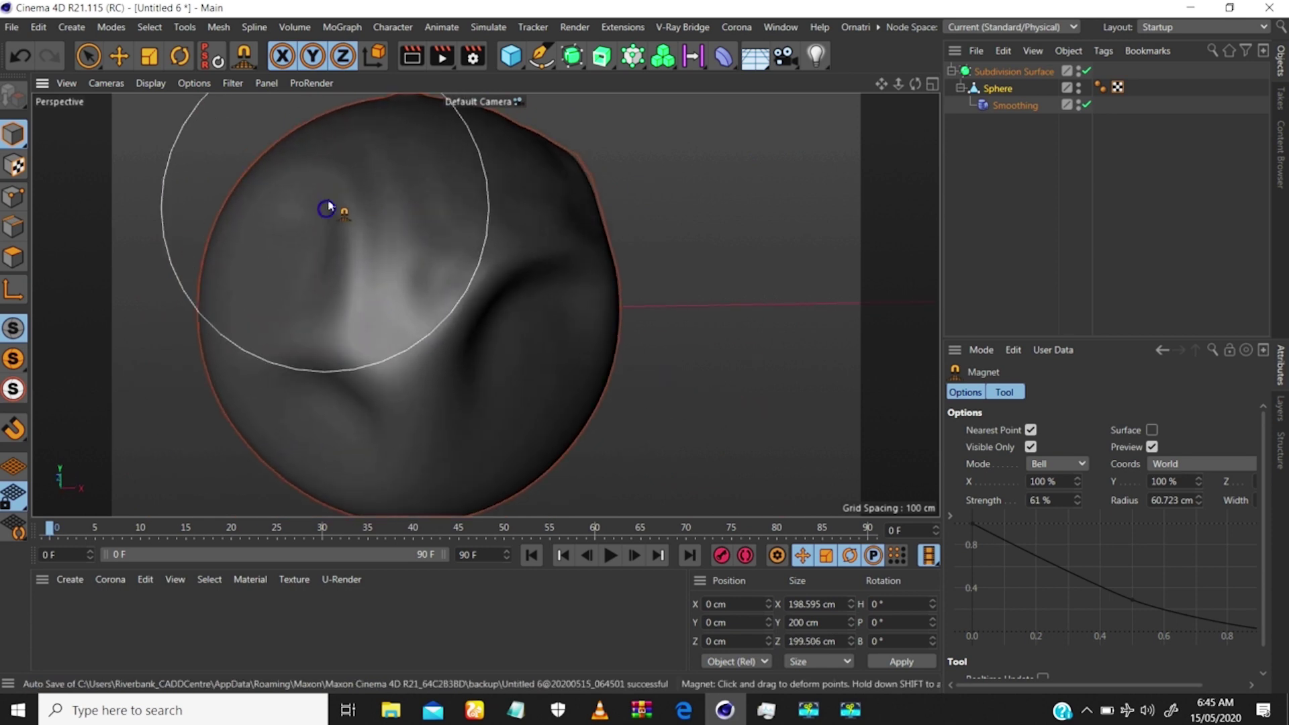
pyautogui.scroll(3, 327, 212)
pyautogui.moveTo(338, 262); pyautogui.dragTo(332, 270)
pyautogui.scroll(-1, 332, 270)
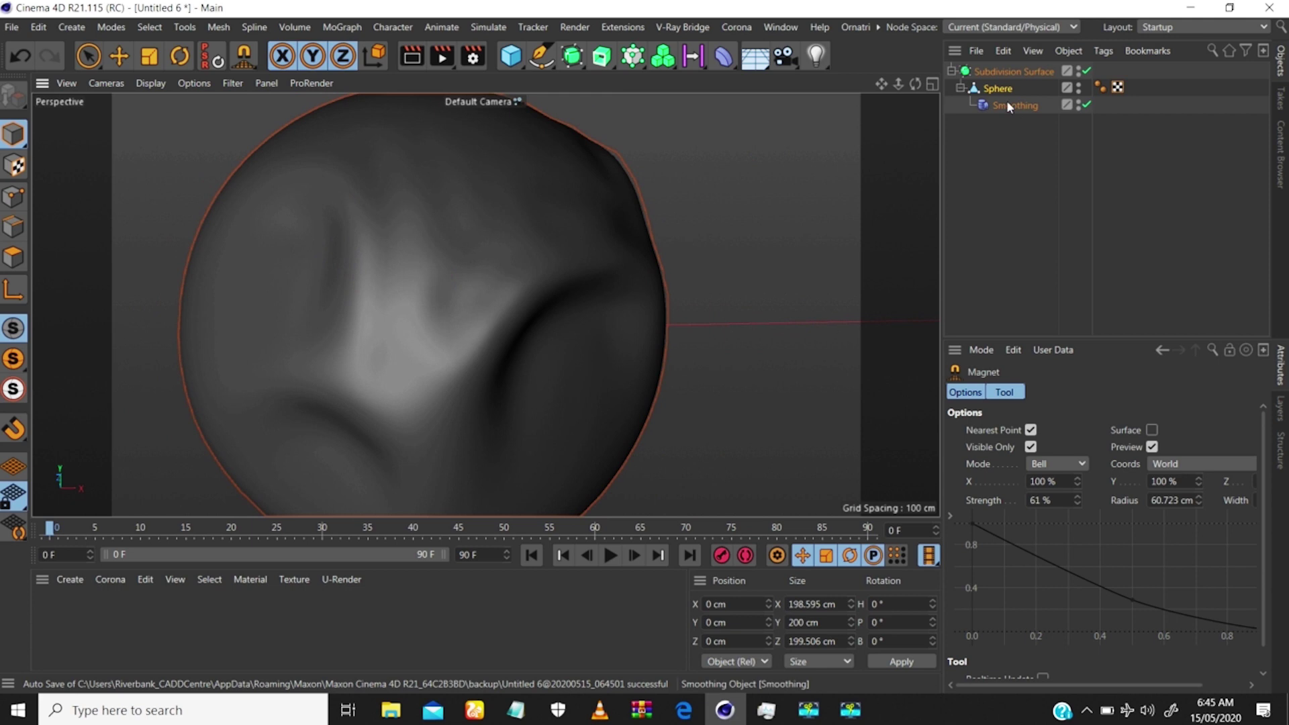
# Set the Smoothing deformer's iterations to 30.
pyautogui.click(1010, 105)
pyautogui.doubleClick(1071, 498)
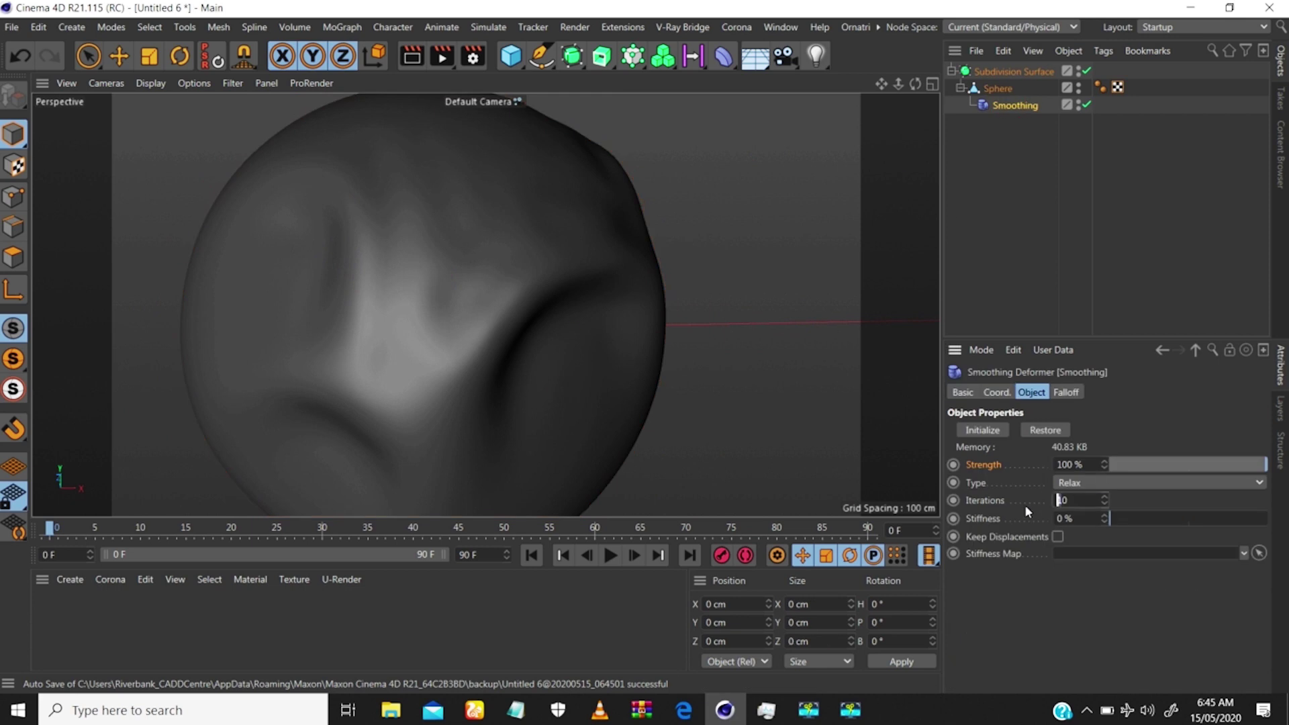
pyautogui.write('600')
pyautogui.press('BackSpace')
pyautogui.press('BackSpace')
pyautogui.press('BackSpace')
pyautogui.write('30')
pyautogui.press('Return')
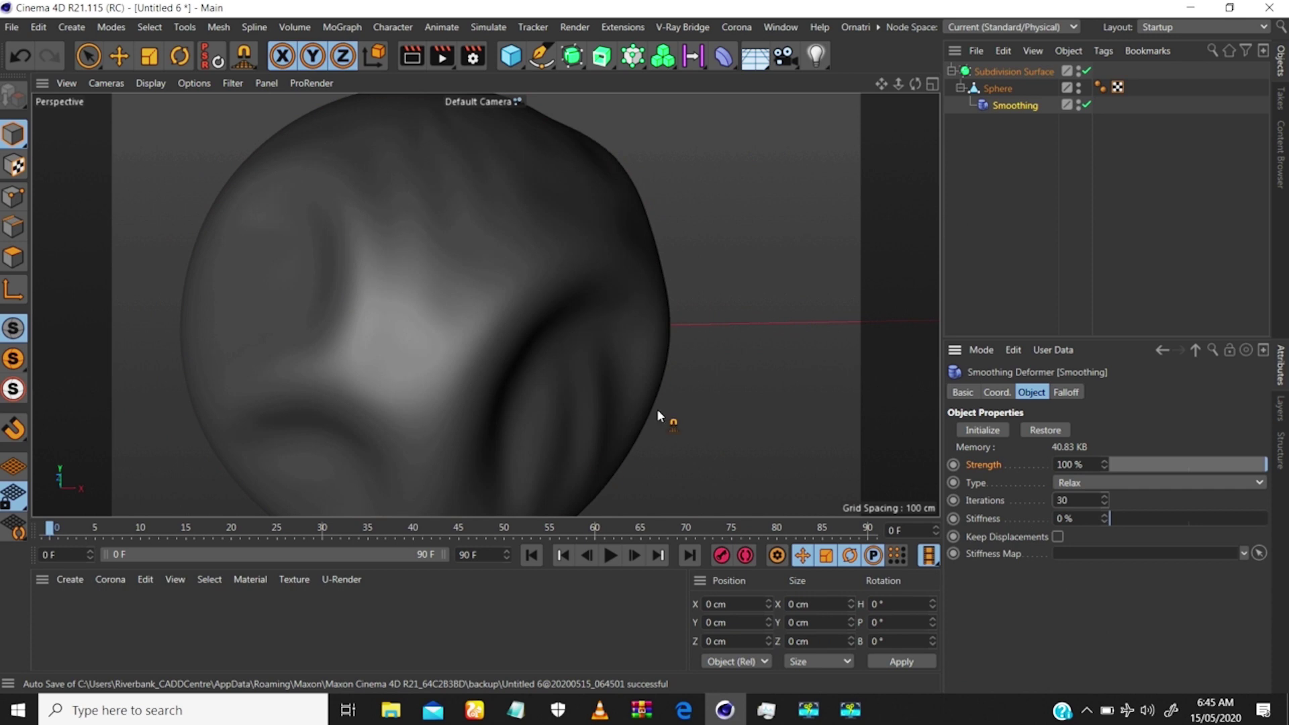
# Pull another fold on the sphere's front with the Magnet tool and initialize the Smoothing deformer again.
pyautogui.click(991, 89)
pyautogui.press('m')
pyautogui.press('i')
pyautogui.moveTo(392, 263); pyautogui.dragTo(340, 271)
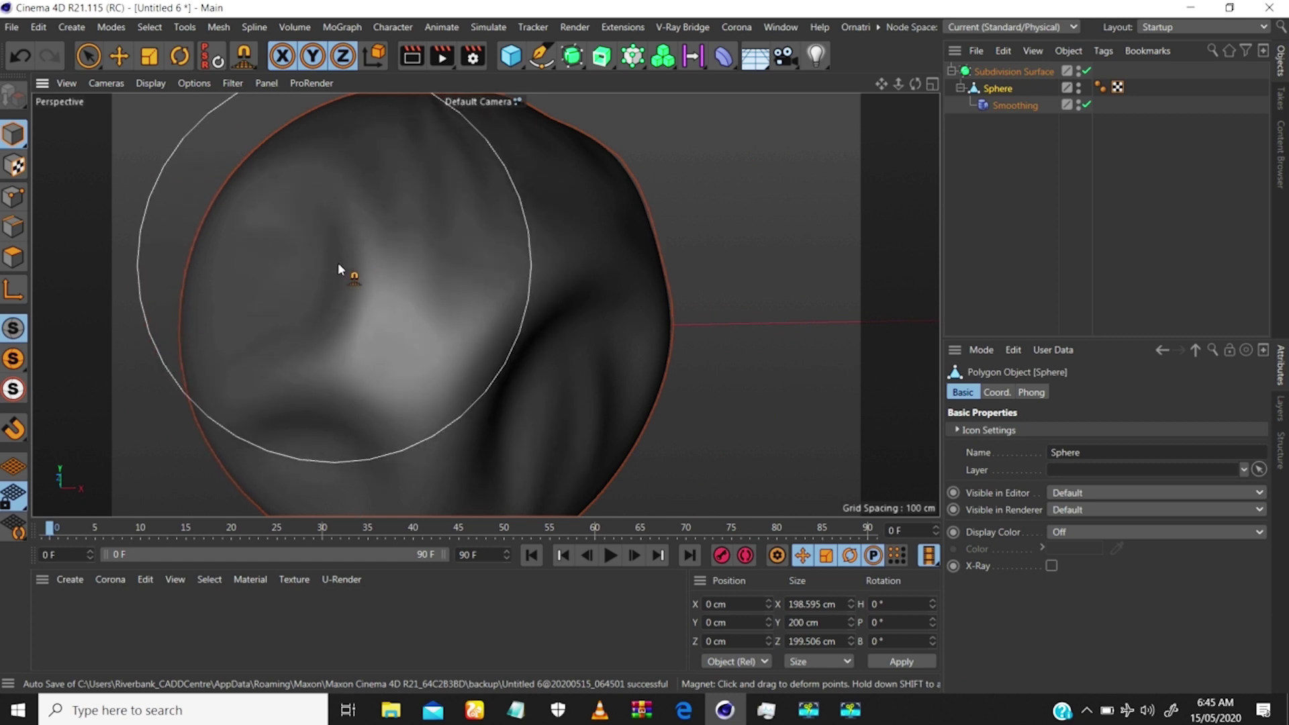
pyautogui.click(1005, 108)
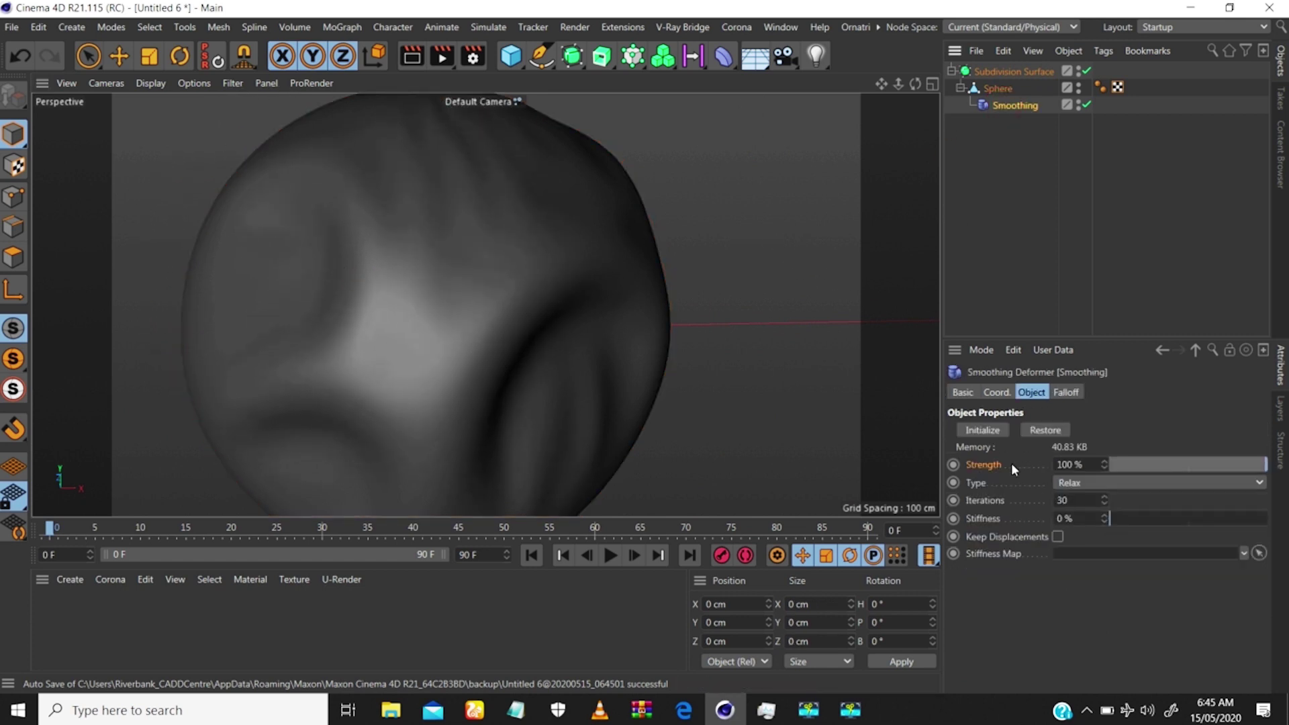
pyautogui.click(992, 430)
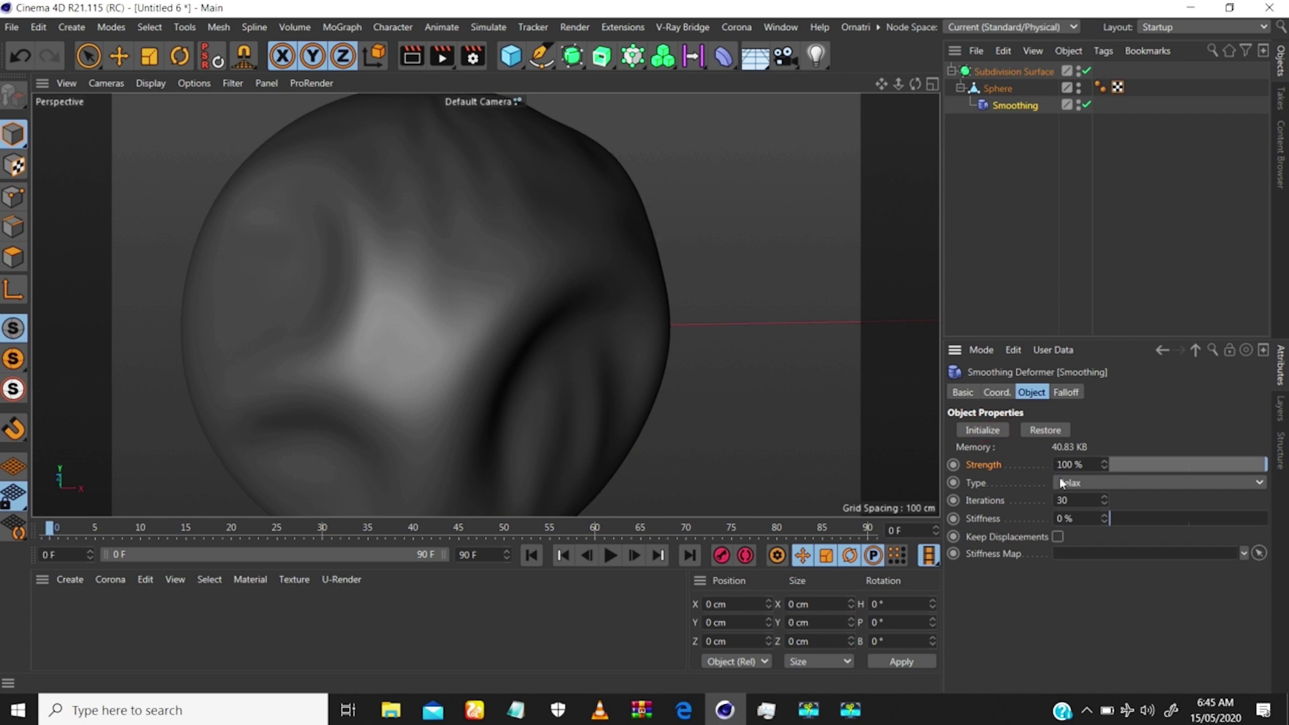
# Select the sphere and adjust the Magnet brush while pulling sharper wrinkles into the sphere's front.
pyautogui.click(998, 88)
pyautogui.moveTo(367, 274); pyautogui.dragTo(243, 305, button='middle')
pyautogui.moveTo(328, 270)
pyautogui.mouseDown()
pyautogui.moveTo(423, 252)
pyautogui.moveTo(505, 208)
pyautogui.mouseUp()
pyautogui.moveTo(345, 316)
pyautogui.keyDown('alt'); pyautogui.mouseDown()
pyautogui.moveTo(227, 357)
pyautogui.moveTo(375, 316)
pyautogui.mouseUp(); pyautogui.keyUp('alt')
pyautogui.scroll(-5, 375, 313)
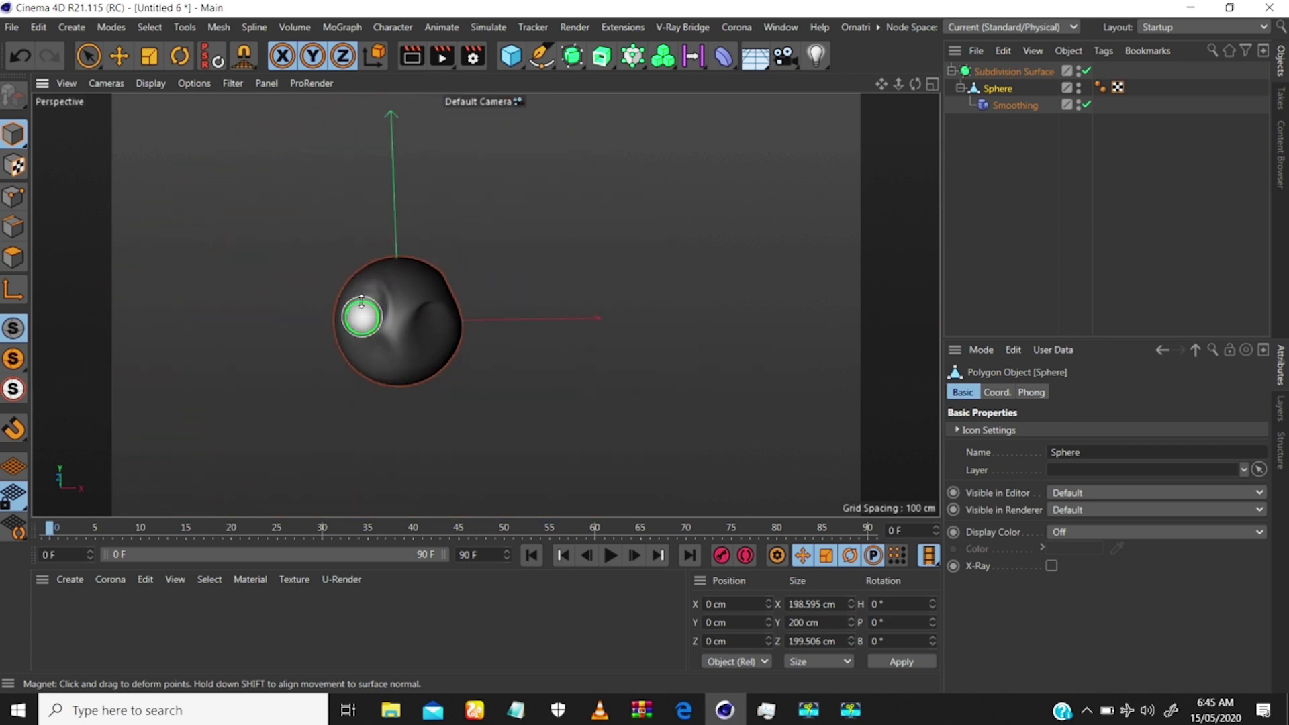
pyautogui.moveTo(382, 310); pyautogui.dragTo(401, 310, button='middle')
pyautogui.keyDown('alt'); pyautogui.moveTo(395, 325); pyautogui.dragTo(488, 250, button='right'); pyautogui.keyUp('alt')
pyautogui.moveTo(291, 283); pyautogui.dragTo(360, 285)
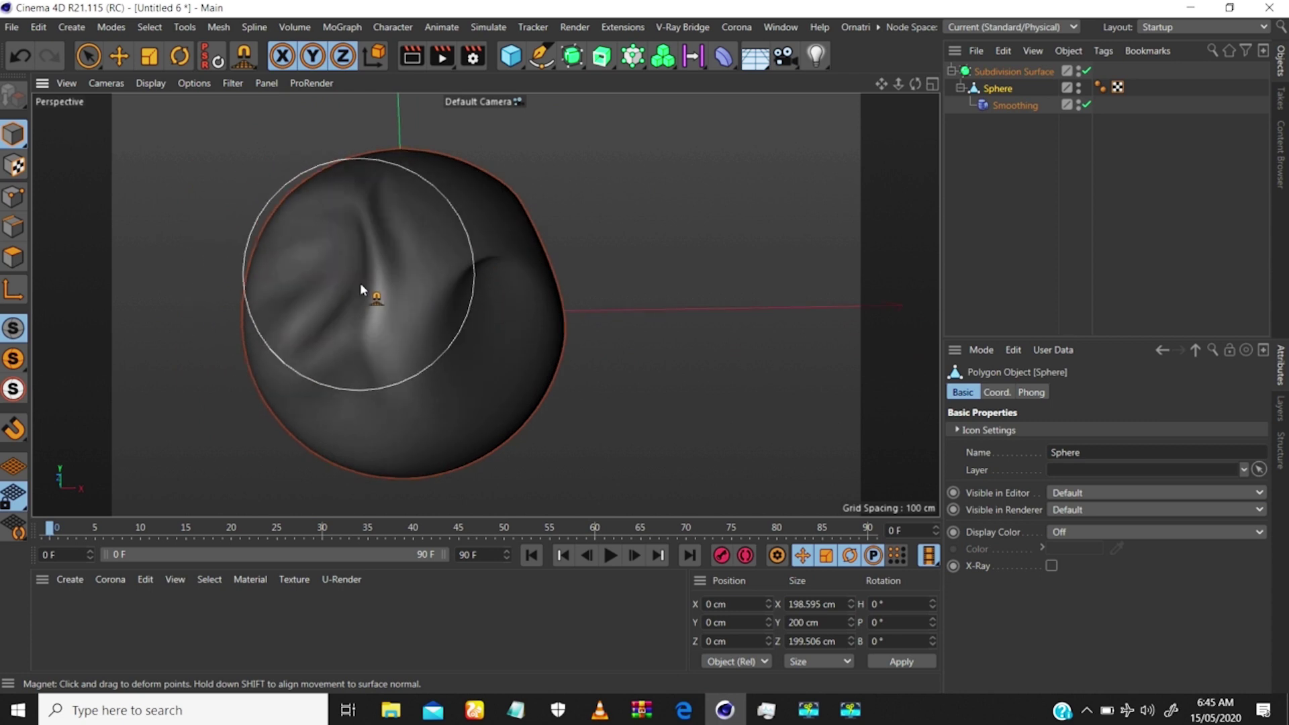
# Turn to the sphere's side and back and pull long folds into them with the Magnet tool.
pyautogui.keyDown('alt'); pyautogui.moveTo(487, 293); pyautogui.dragTo(268, 296); pyautogui.keyUp('alt')
pyautogui.moveTo(589, 333)
pyautogui.mouseDown()
pyautogui.moveTo(522, 264)
pyautogui.moveTo(530, 271)
pyautogui.moveTo(495, 293)
pyautogui.moveTo(487, 361)
pyautogui.moveTo(495, 248)
pyautogui.moveTo(567, 311)
pyautogui.mouseUp()
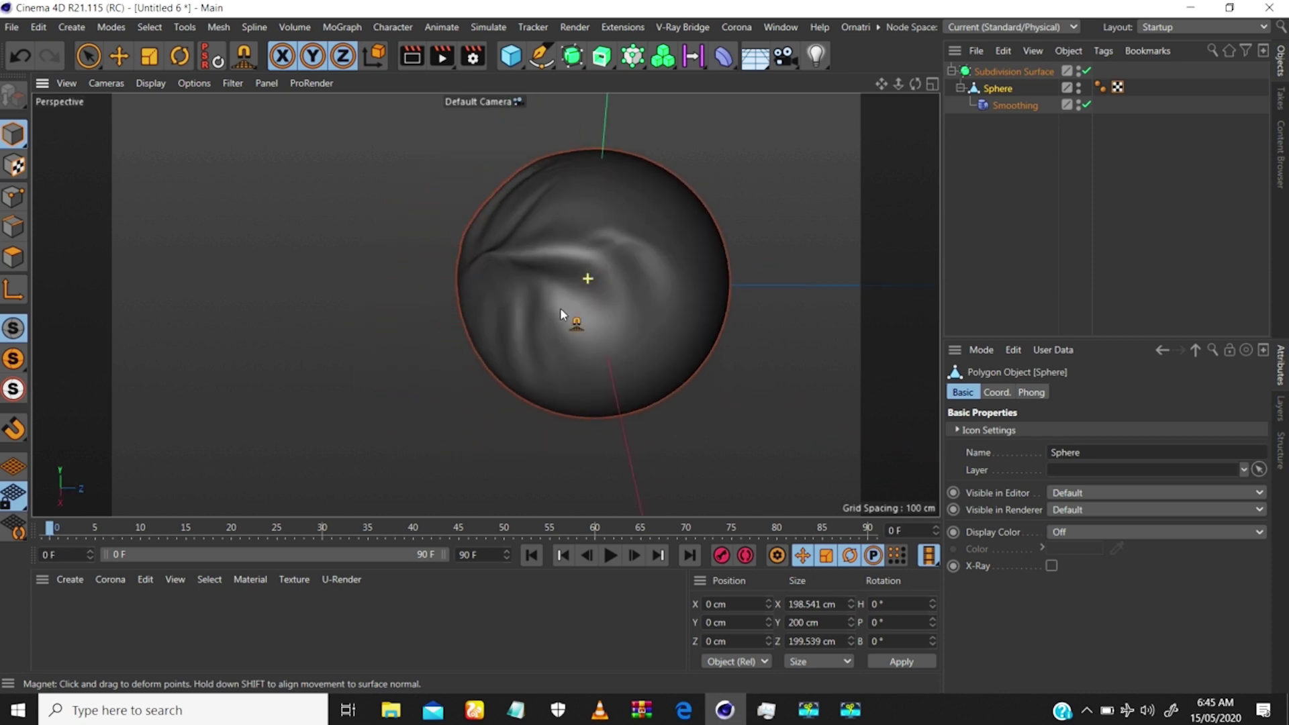
pyautogui.moveTo(671, 265); pyautogui.dragTo(619, 317)
pyautogui.scroll(-4, 618, 316)
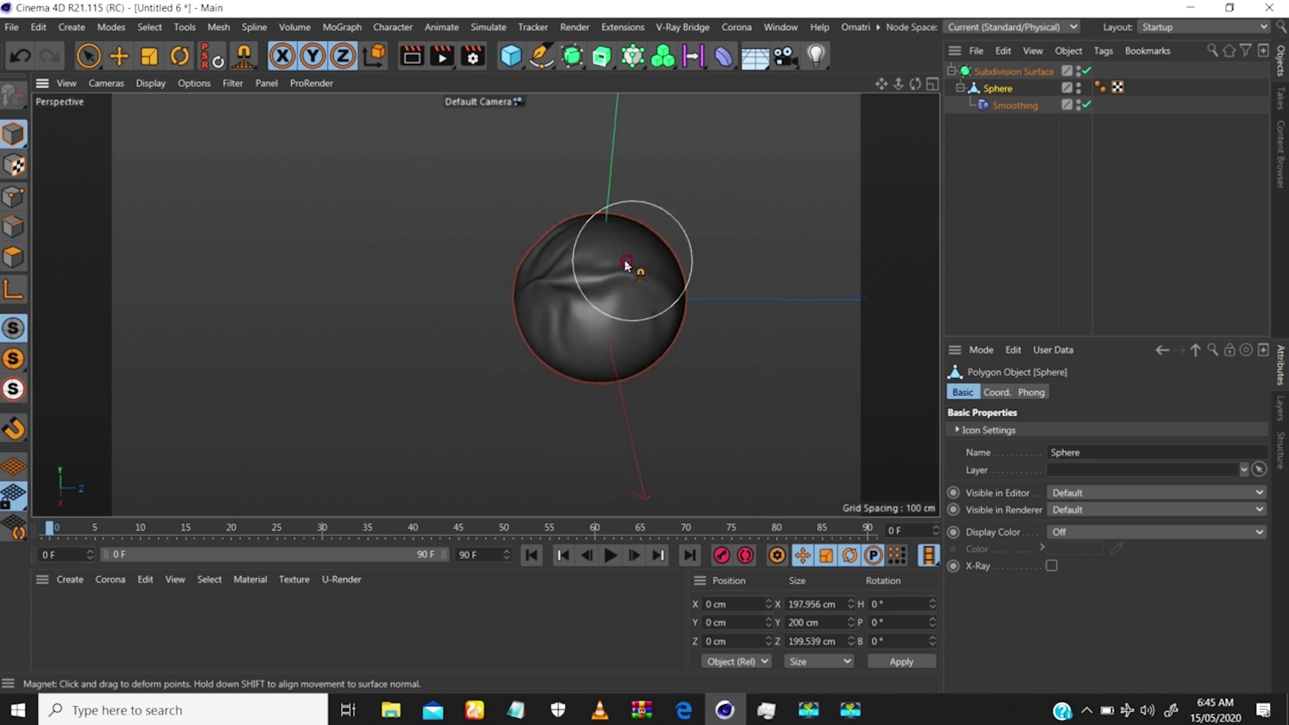
pyautogui.keyDown('alt'); pyautogui.moveTo(625, 265); pyautogui.dragTo(420, 291); pyautogui.keyUp('alt')
pyautogui.keyDown('alt'); pyautogui.moveTo(626, 301); pyautogui.dragTo(408, 310, button='middle'); pyautogui.keyUp('alt')
pyautogui.moveTo(408, 311)
pyautogui.mouseDown()
pyautogui.moveTo(492, 333)
pyautogui.moveTo(491, 294)
pyautogui.moveTo(448, 287)
pyautogui.moveTo(659, 318)
pyautogui.moveTo(685, 388)
pyautogui.mouseUp()
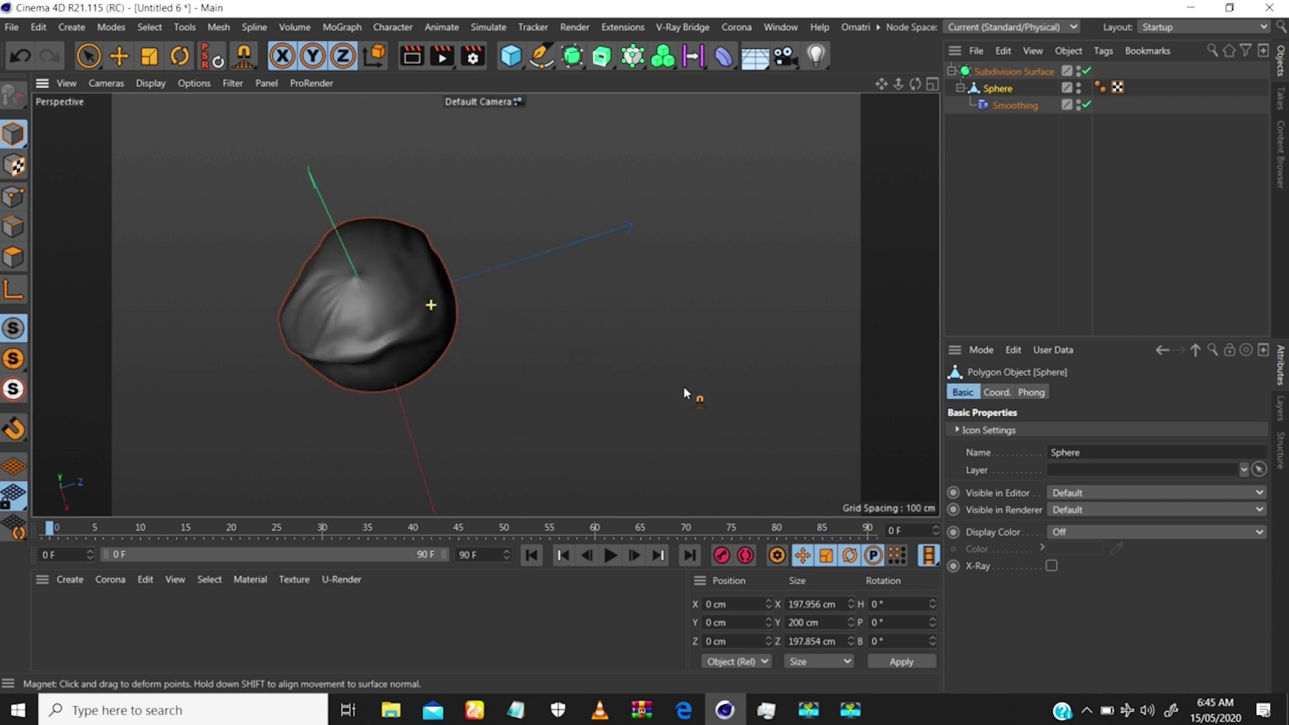
# Examine the wrinkles around the sphere's top pole, where the mesh edges converge, from close up and farther away.
pyautogui.keyDown('alt'); pyautogui.moveTo(366, 286); pyautogui.dragTo(403, 205); pyautogui.keyUp('alt')
pyautogui.scroll(5, 402, 203)
pyautogui.moveTo(316, 270)
pyautogui.keyDown('alt'); pyautogui.mouseDown(button='middle')
pyautogui.moveTo(360, 293)
pyautogui.moveTo(464, 298)
pyautogui.mouseUp(button='middle'); pyautogui.keyUp('alt')
pyautogui.keyDown('alt'); pyautogui.moveTo(465, 301); pyautogui.dragTo(536, 284); pyautogui.keyUp('alt')
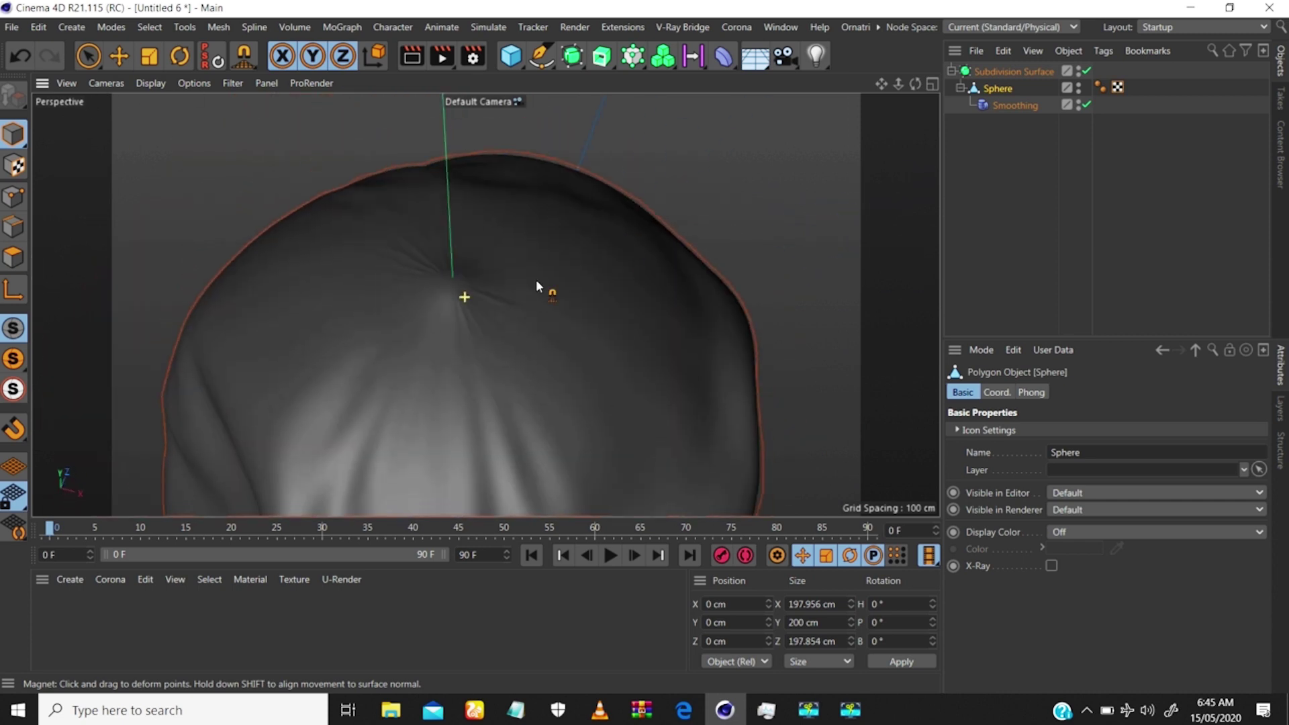
pyautogui.keyDown('alt'); pyautogui.moveTo(464, 348); pyautogui.dragTo(515, 194, button='right'); pyautogui.keyUp('alt')
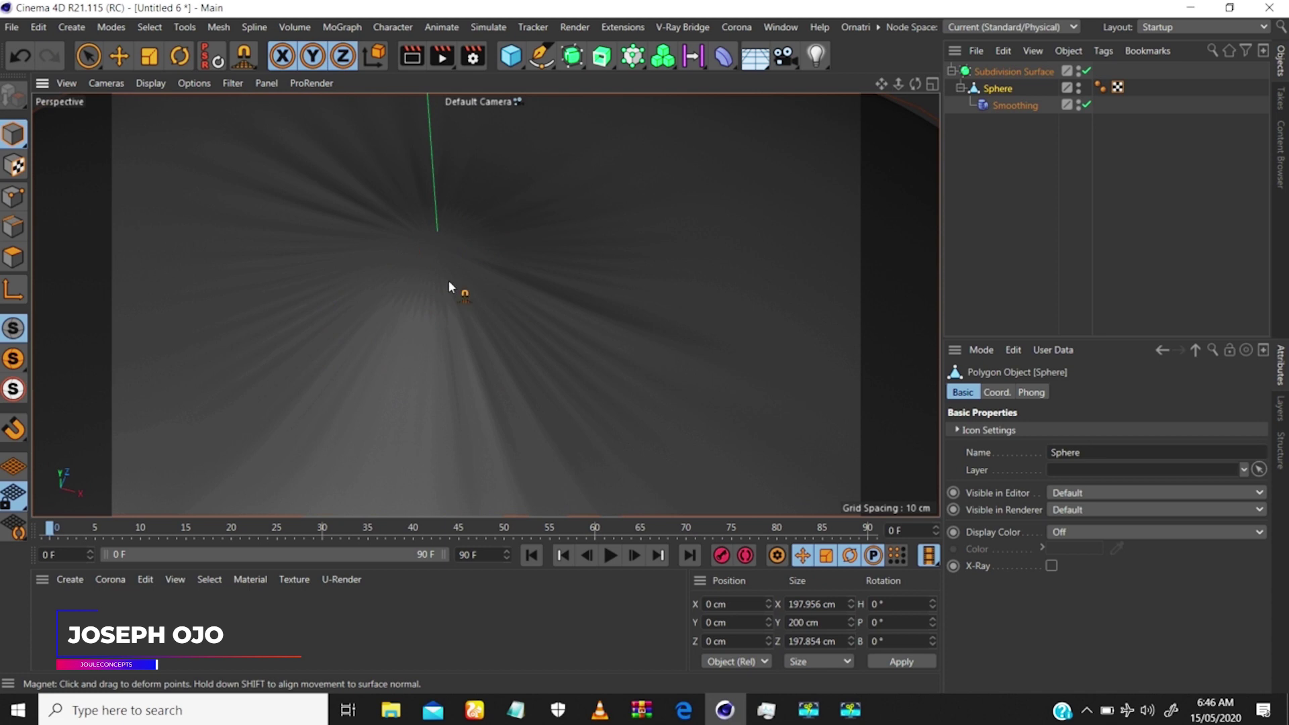
pyautogui.keyDown('alt'); pyautogui.moveTo(428, 246); pyautogui.dragTo(339, 363, button='right'); pyautogui.keyUp('alt')
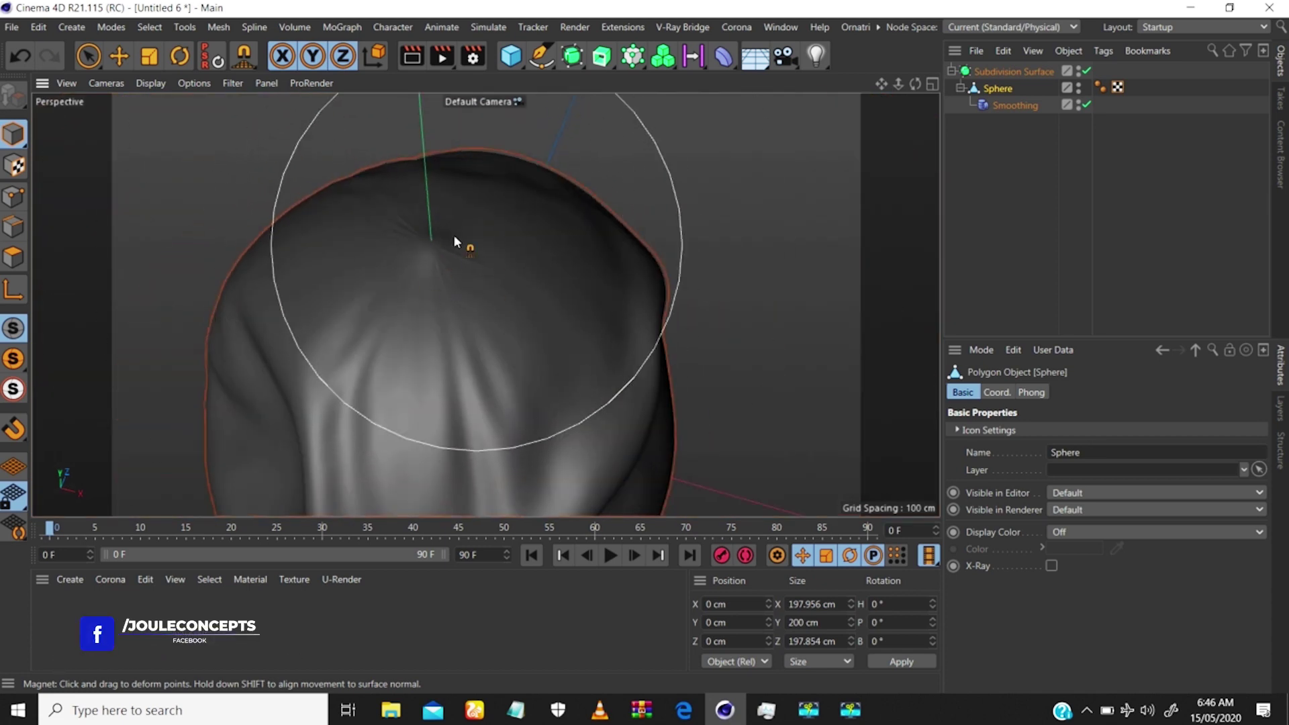
pyautogui.keyDown('alt'); pyautogui.moveTo(421, 264); pyautogui.dragTo(457, 183, button='right'); pyautogui.keyUp('alt')
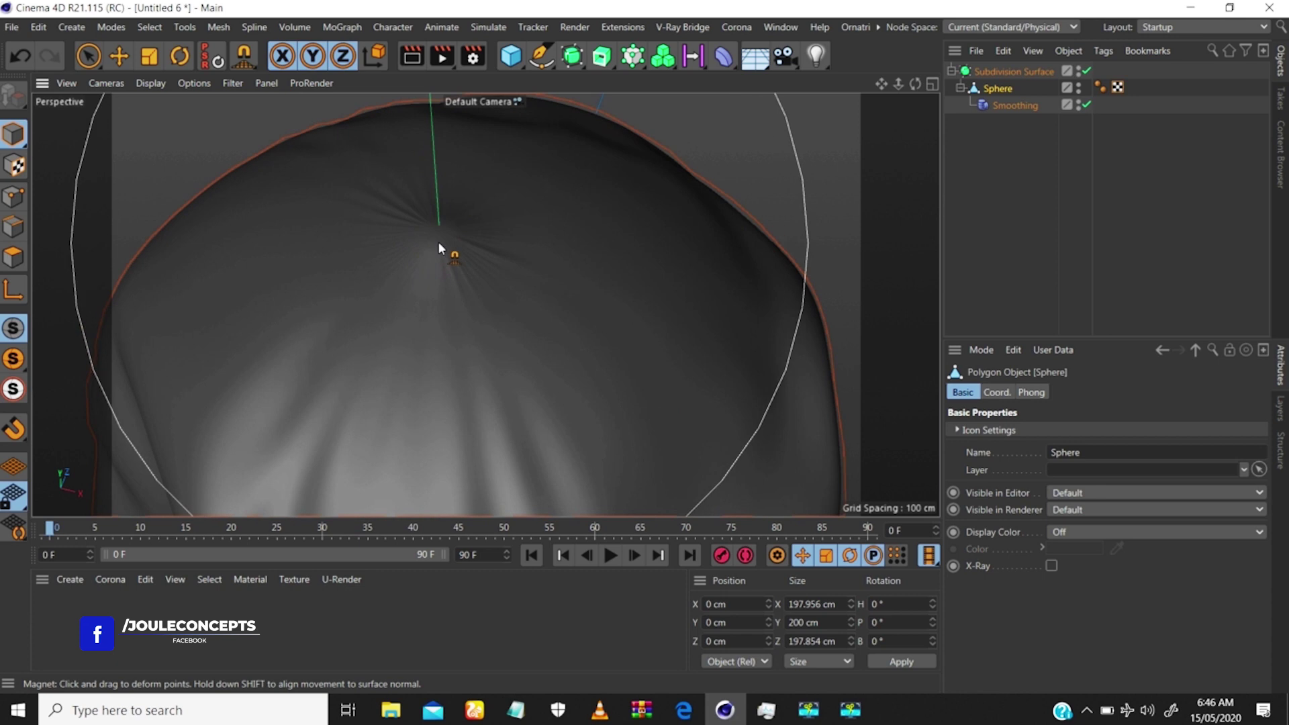
pyautogui.keyDown('alt'); pyautogui.moveTo(439, 243); pyautogui.dragTo(364, 397, button='right'); pyautogui.keyUp('alt')
pyautogui.moveTo(421, 394)
pyautogui.keyDown('alt'); pyautogui.mouseDown()
pyautogui.moveTo(418, 163)
pyautogui.moveTo(401, 79)
pyautogui.moveTo(456, 316)
pyautogui.moveTo(453, 209)
pyautogui.mouseUp(); pyautogui.keyUp('alt')
pyautogui.keyDown('alt'); pyautogui.moveTo(404, 403); pyautogui.dragTo(538, 317, button='right'); pyautogui.keyUp('alt')
# Pull one more fold across the wrinkled sphere with the Magnet tool and check its overall shape.
pyautogui.moveTo(345, 316)
pyautogui.mouseDown()
pyautogui.moveTo(414, 328)
pyautogui.moveTo(495, 282)
pyautogui.mouseUp()
pyautogui.scroll(-4, 509, 234)
pyautogui.keyDown('alt'); pyautogui.moveTo(509, 235); pyautogui.dragTo(510, 384); pyautogui.keyUp('alt')
pyautogui.keyDown('alt'); pyautogui.moveTo(507, 237); pyautogui.dragTo(470, 362, button='middle'); pyautogui.keyUp('alt')
pyautogui.keyDown('alt'); pyautogui.moveTo(474, 292); pyautogui.dragTo(481, 376); pyautogui.keyUp('alt')
pyautogui.keyDown('alt'); pyautogui.moveTo(465, 238); pyautogui.dragTo(481, 219, button='right'); pyautogui.keyUp('alt')
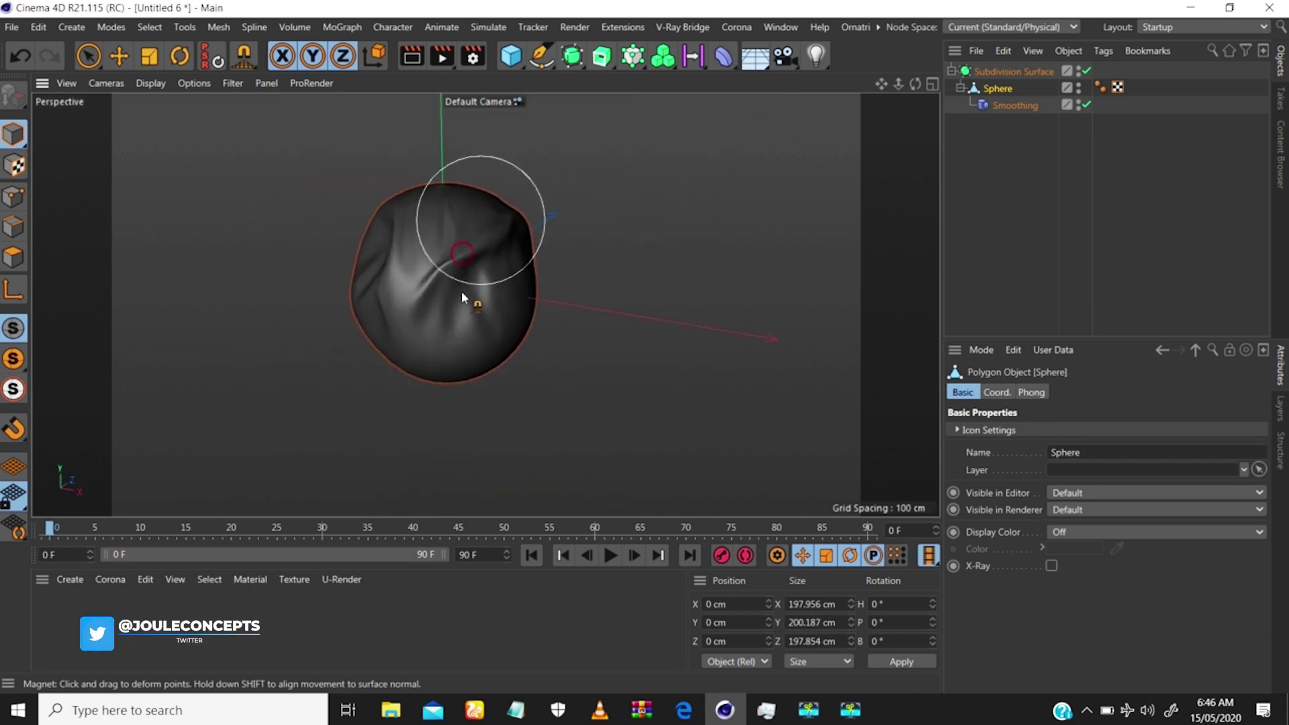
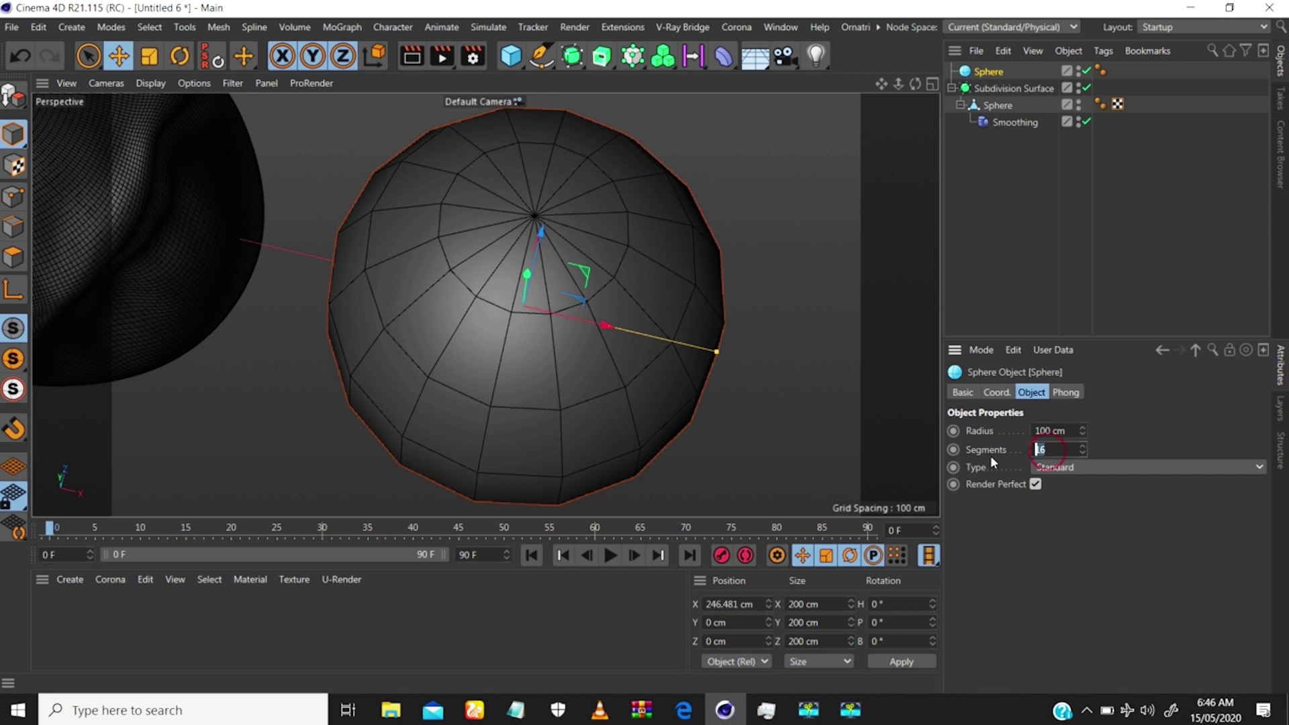
# Set the second sphere's segments to 12 and convert it into an editable polygon object.
pyautogui.write('12')
pyautogui.press('Return')
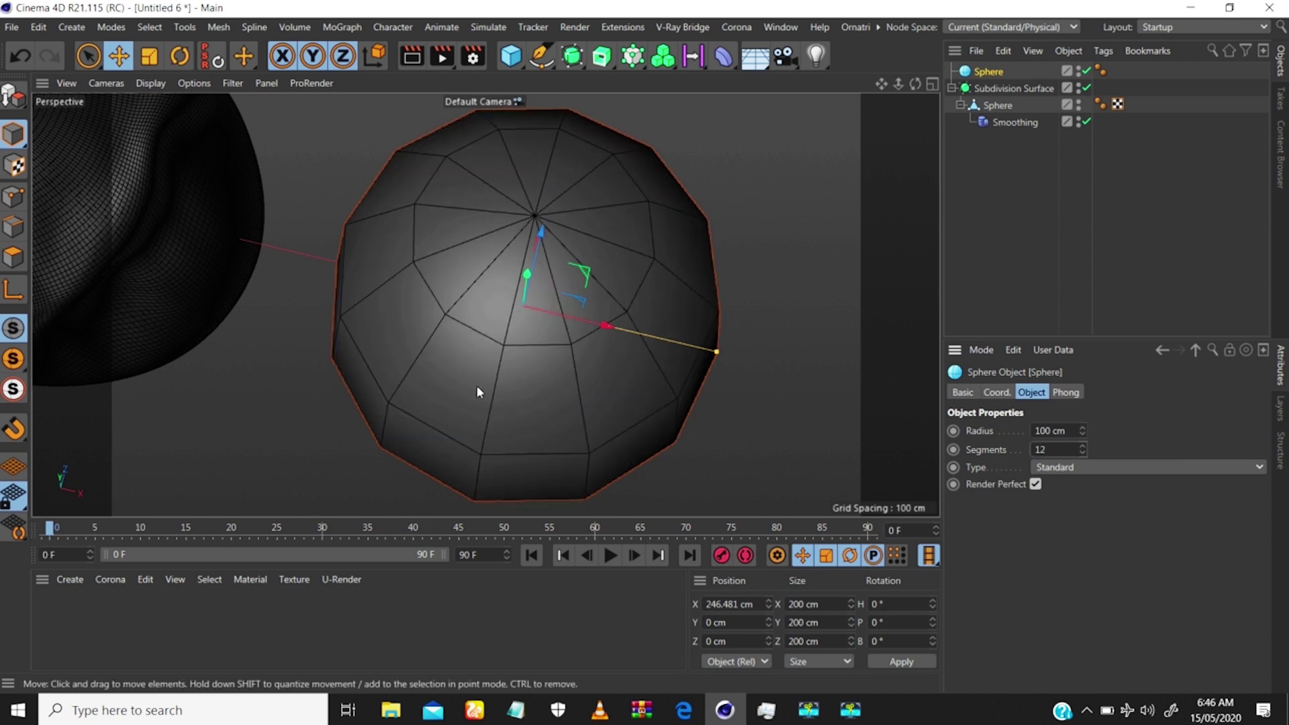
pyautogui.keyDown('alt'); pyautogui.moveTo(537, 311); pyautogui.dragTo(560, 337); pyautogui.keyUp('alt')
pyautogui.scroll(-5, 550, 310)
pyautogui.scroll(4, 551, 269)
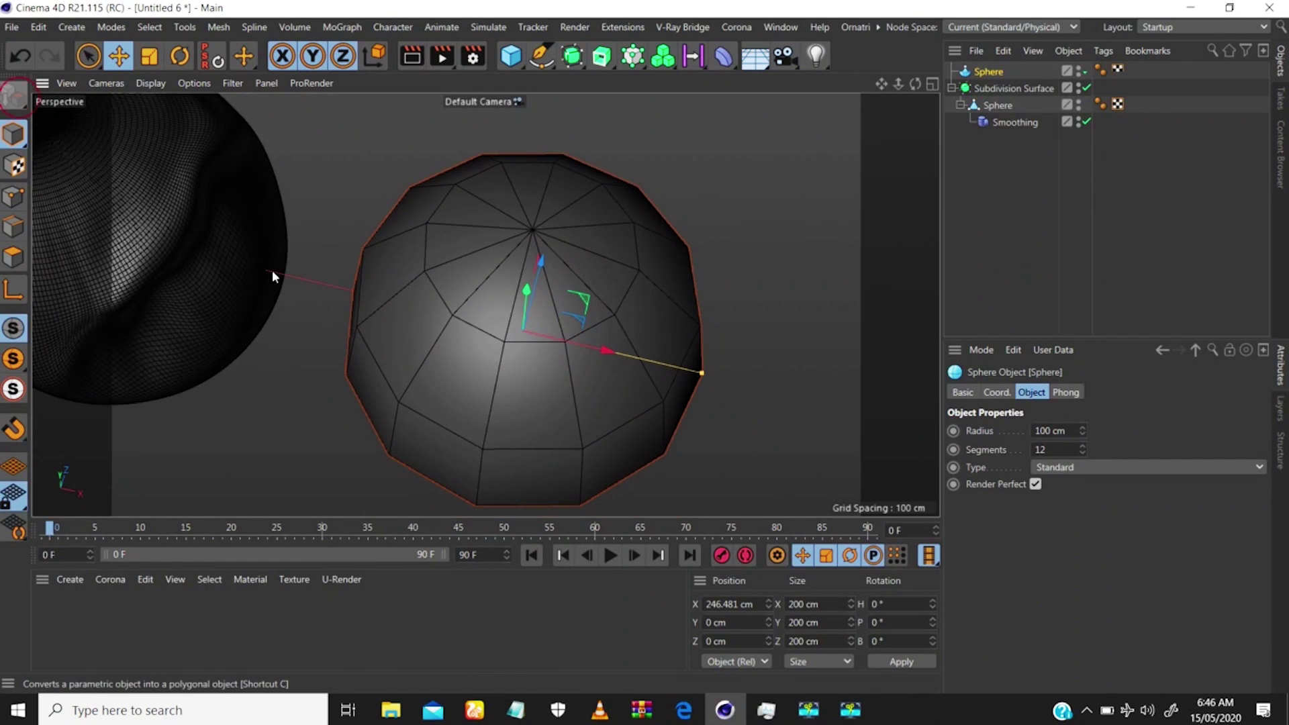
pyautogui.click(13, 96)
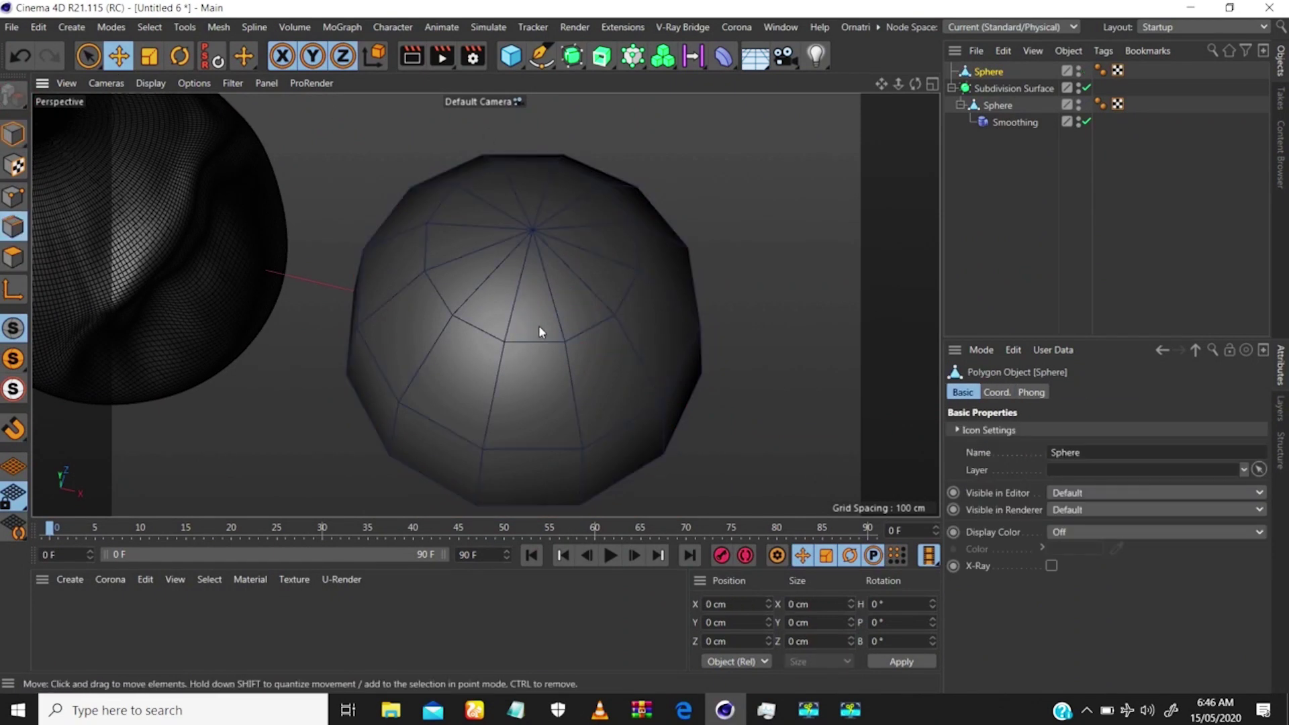
# Select all 12 edges meeting at the new sphere's top pole with Live Selection and delete them.
pyautogui.click(94, 53)
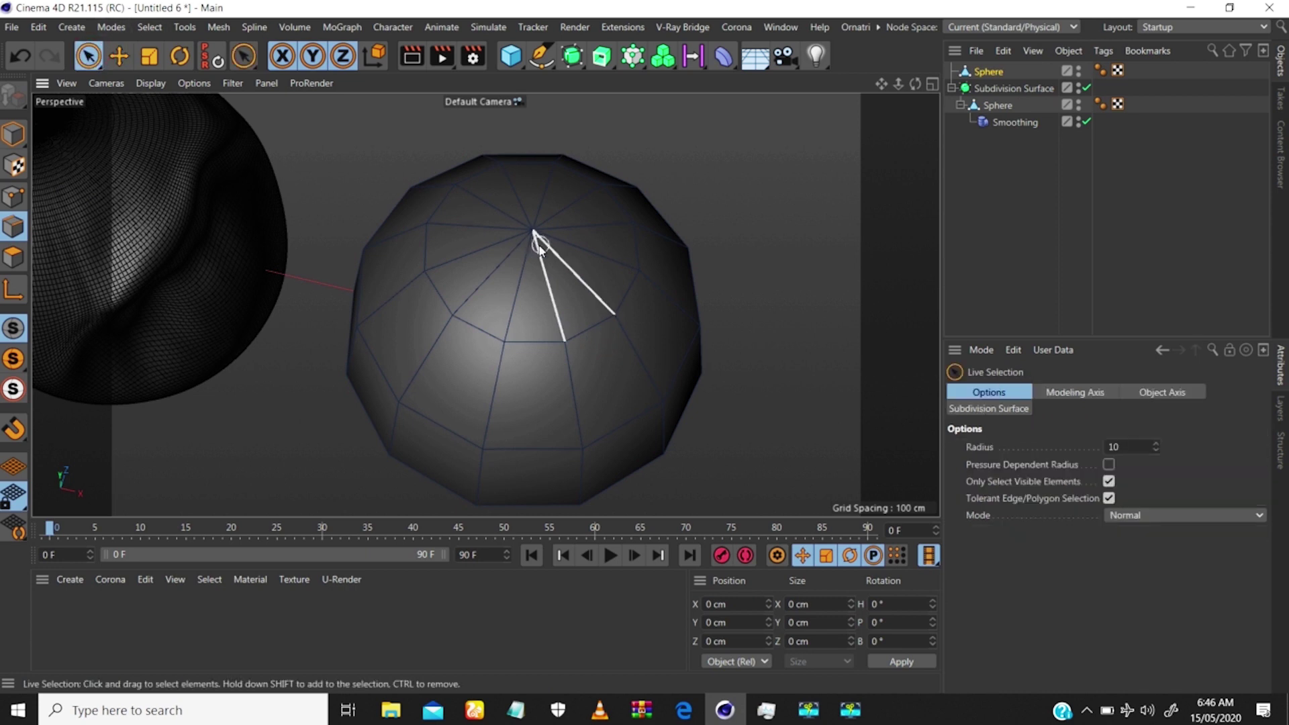
pyautogui.click(529, 224)
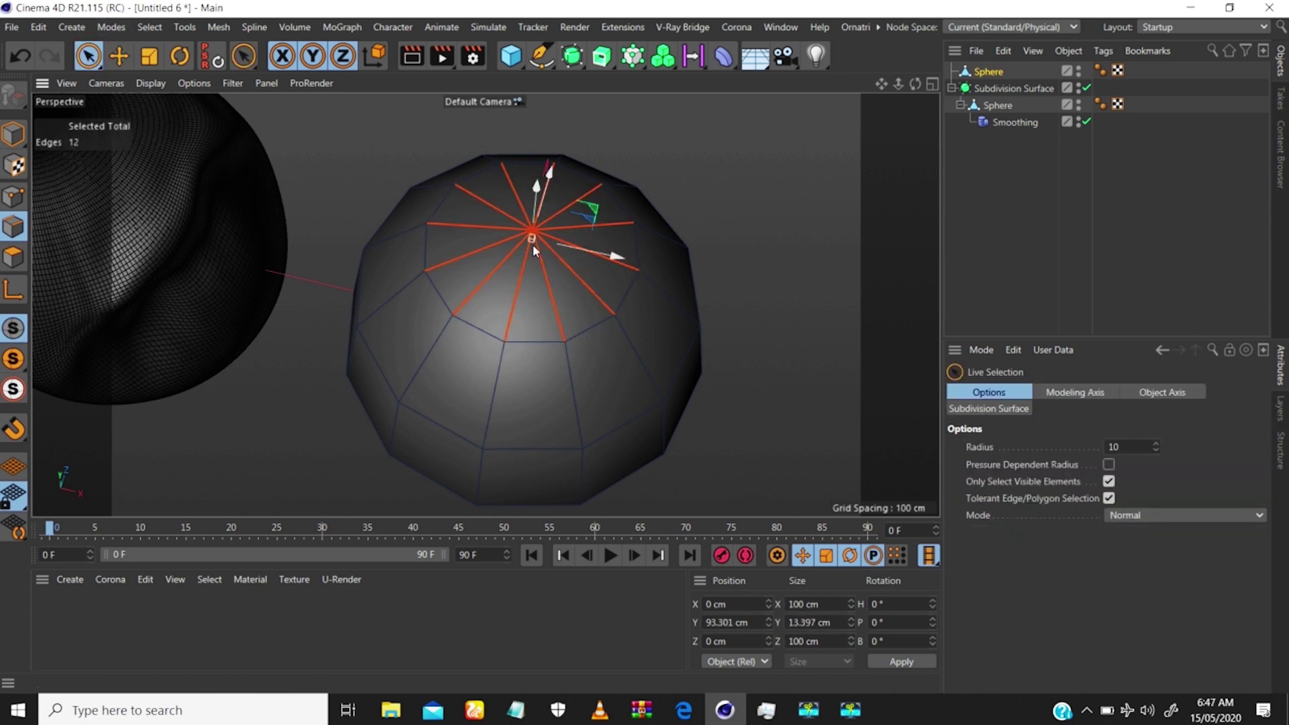
pyautogui.press('Delete')
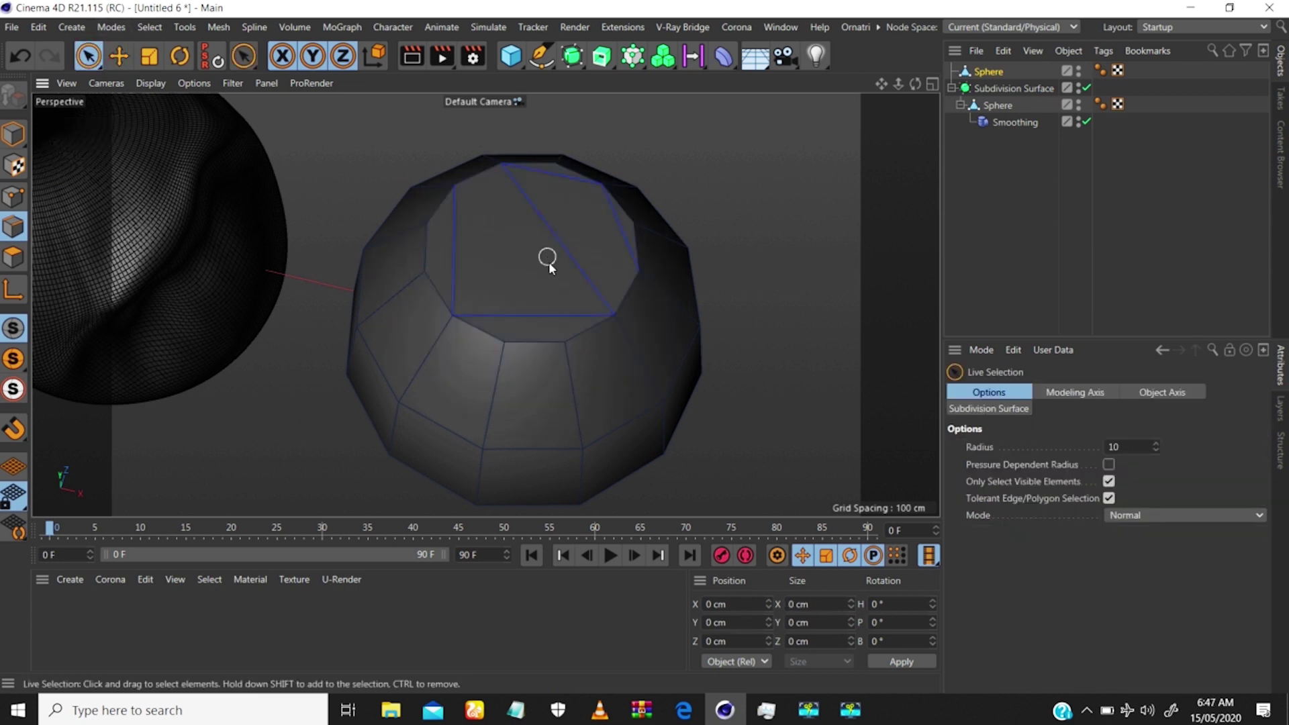
pyautogui.keyDown('alt'); pyautogui.moveTo(548, 262); pyautogui.dragTo(541, 111); pyautogui.keyUp('alt')
pyautogui.keyDown('alt'); pyautogui.moveTo(486, 305); pyautogui.dragTo(535, 122); pyautogui.keyUp('alt')
pyautogui.keyDown('alt'); pyautogui.moveTo(504, 367); pyautogui.dragTo(474, 422); pyautogui.keyUp('alt')
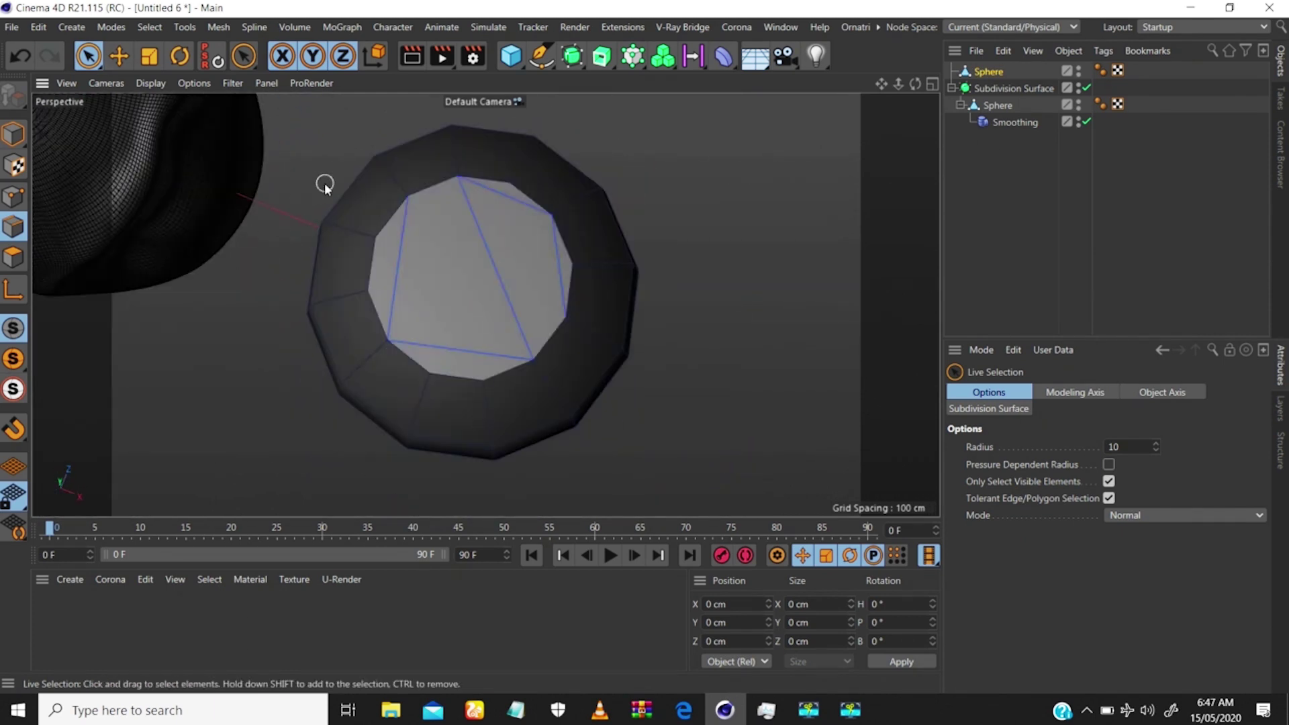
# Make three parallel line cuts between opposite corners of the top cap, enabling Single Line for the cuts after the first.
pyautogui.press('k')
pyautogui.press('k')
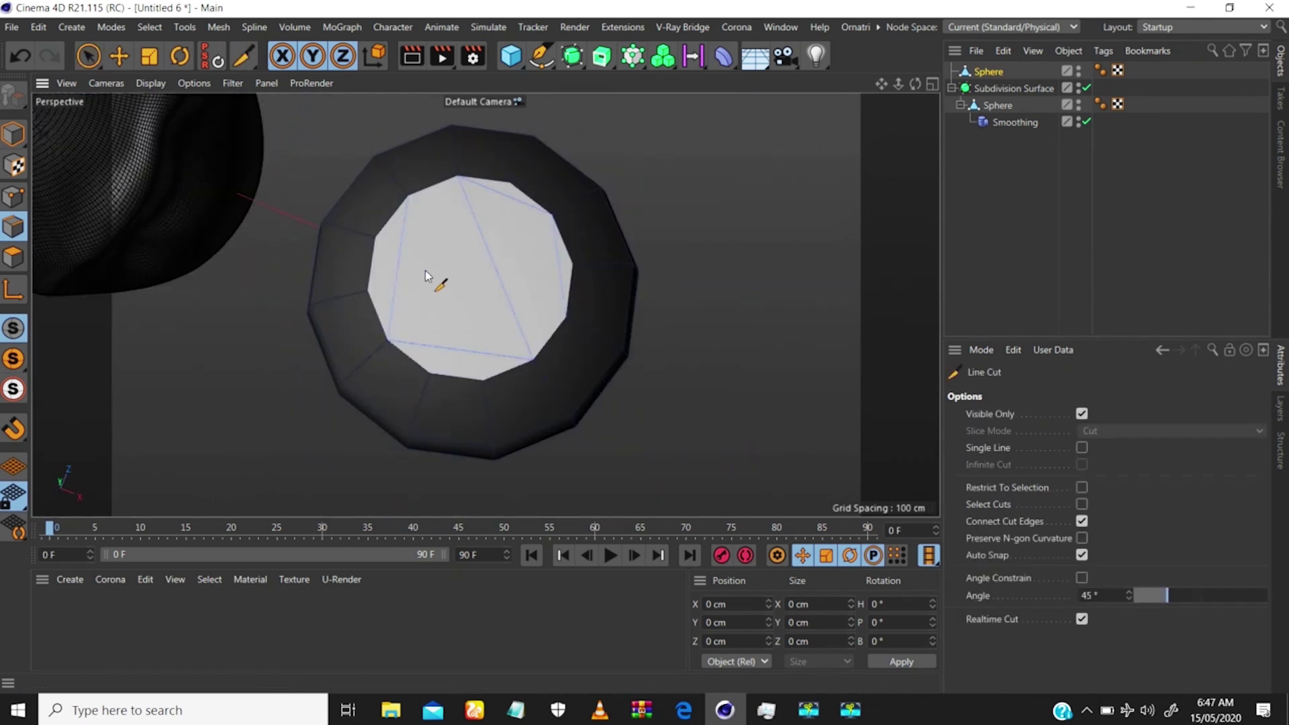
pyautogui.click(388, 341)
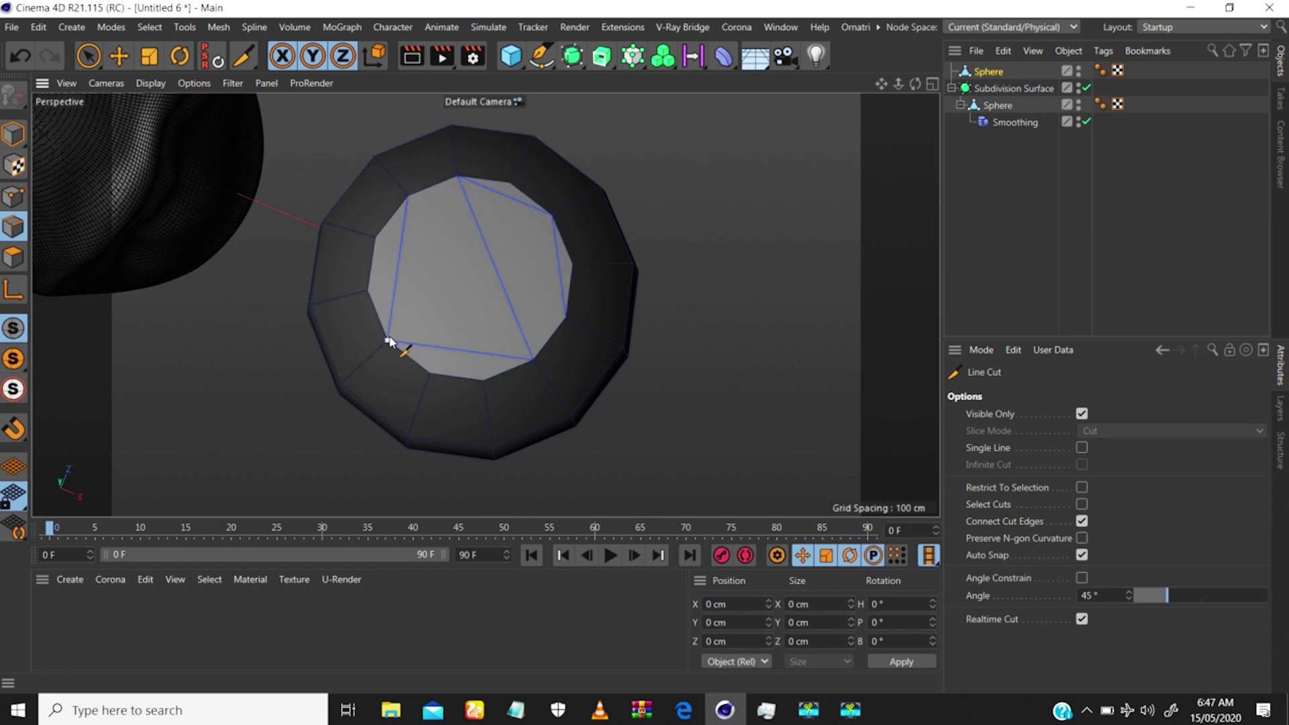
pyautogui.click(552, 216)
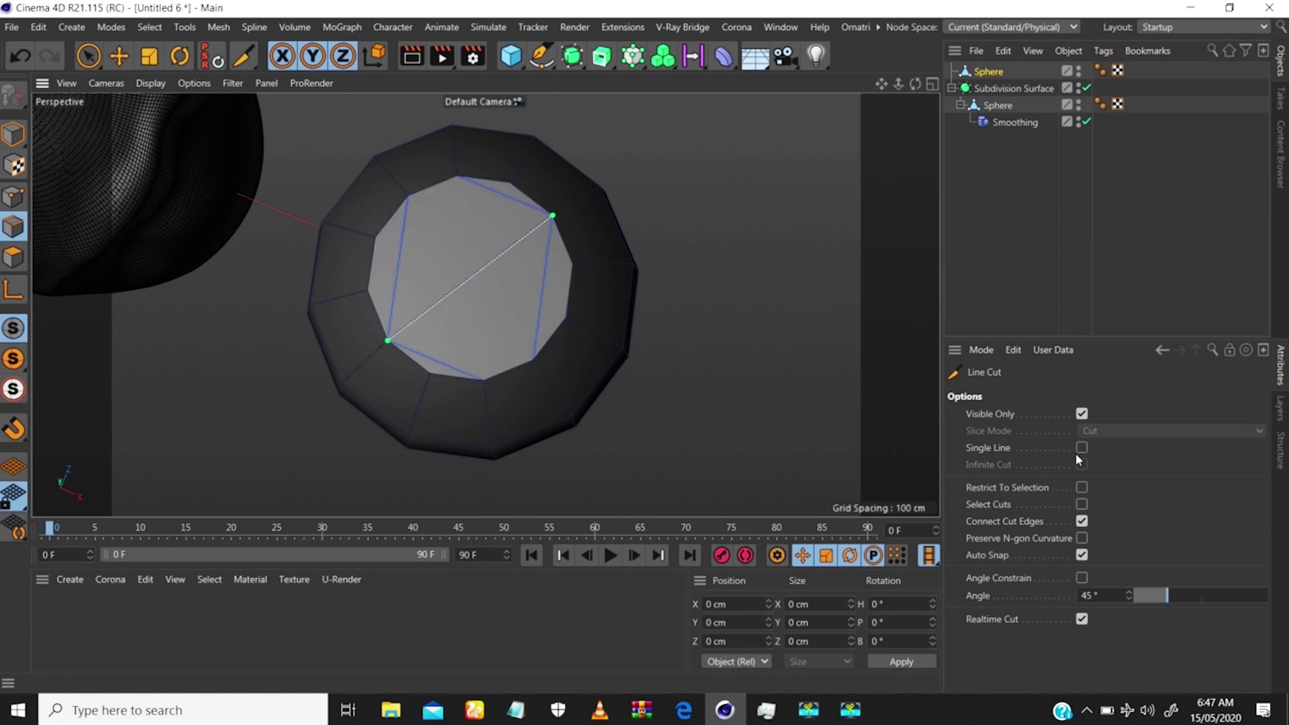
pyautogui.click(1082, 447)
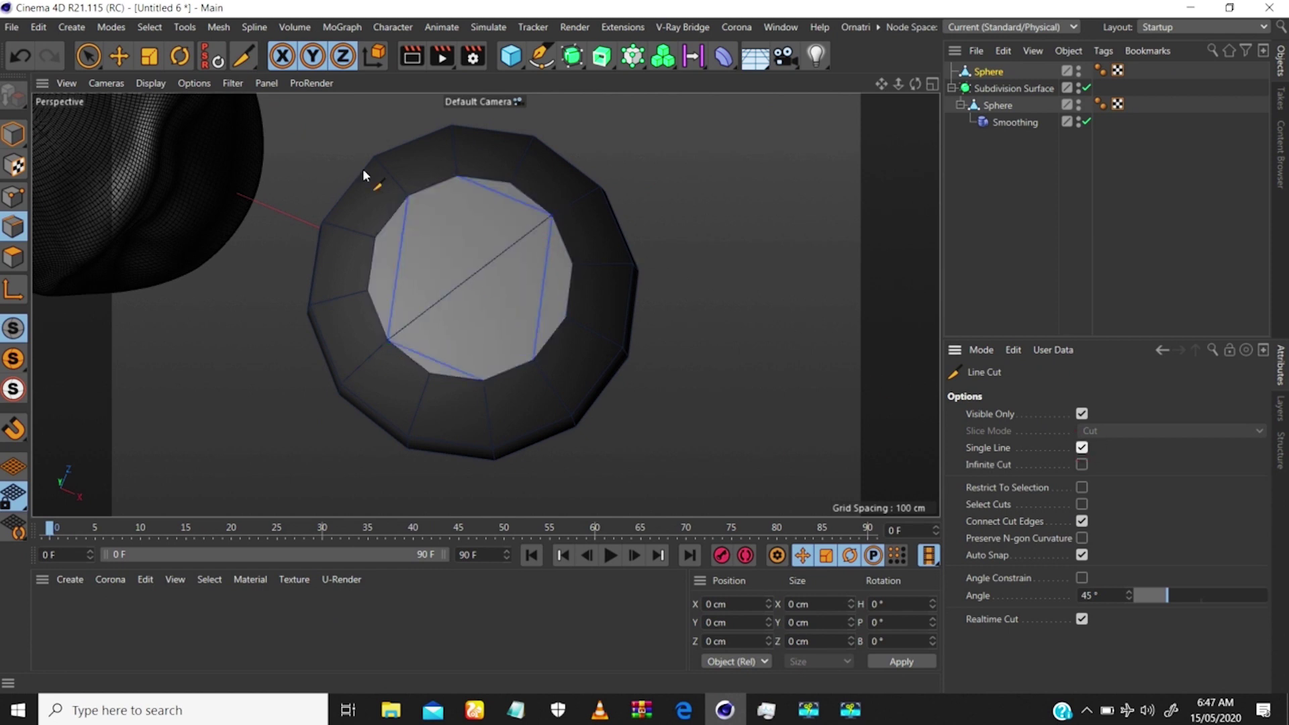
pyautogui.click(510, 184)
pyautogui.click(368, 291)
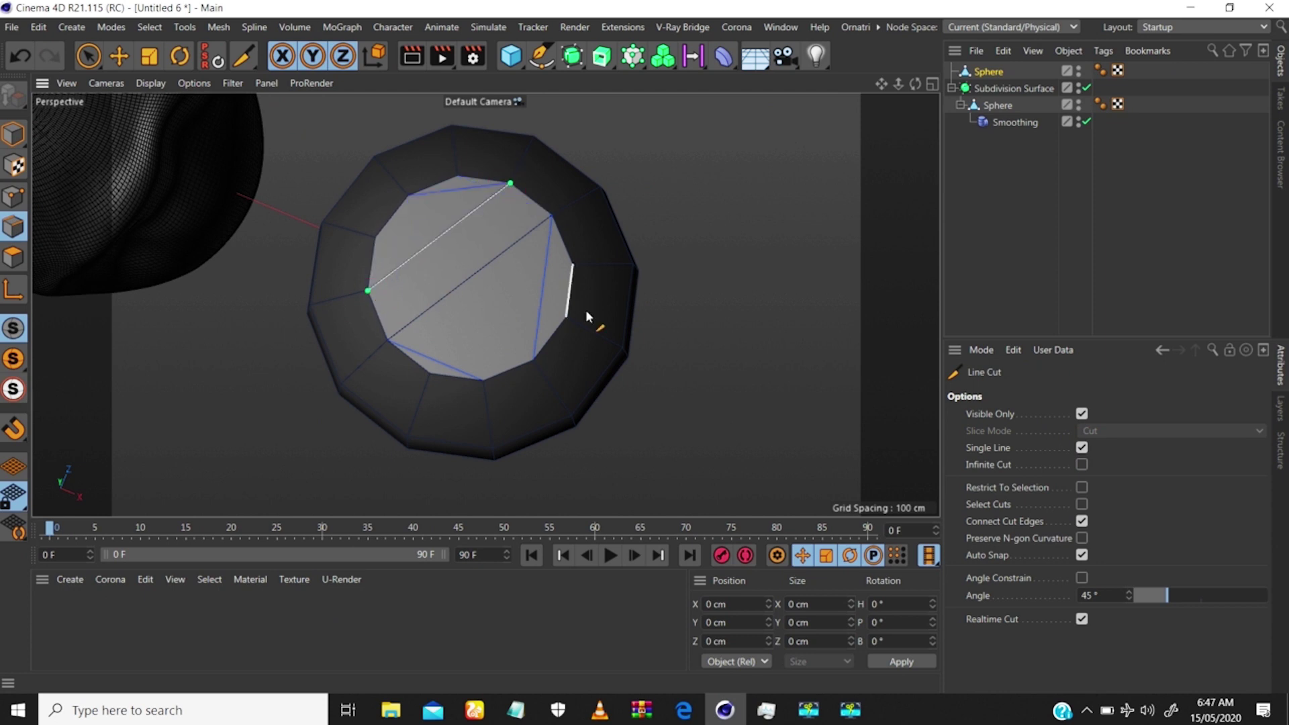
pyautogui.click(572, 264)
pyautogui.click(430, 373)
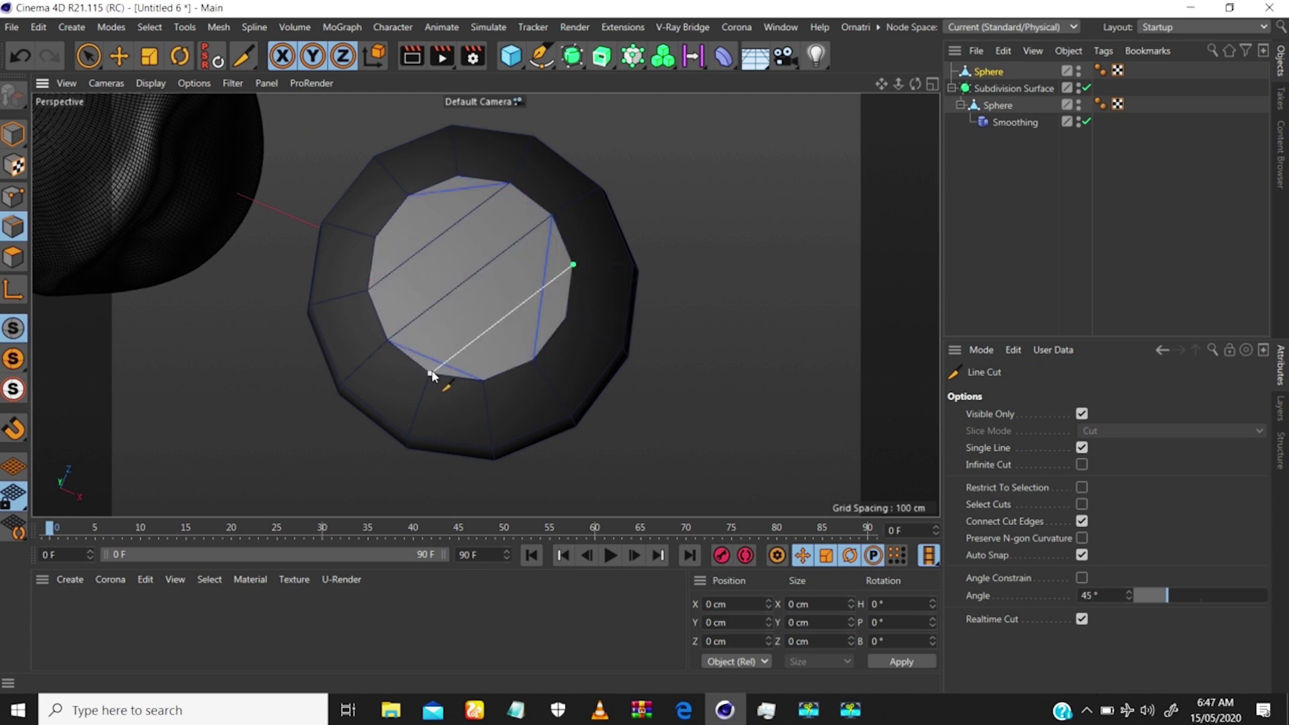
# Add a line cut through the middle of the top cap, perpendicular to the three parallel cuts.
pyautogui.click(409, 195)
pyautogui.scroll(-1, 521, 236)
pyautogui.keyDown('alt'); pyautogui.moveTo(471, 297); pyautogui.dragTo(562, 266); pyautogui.keyUp('alt')
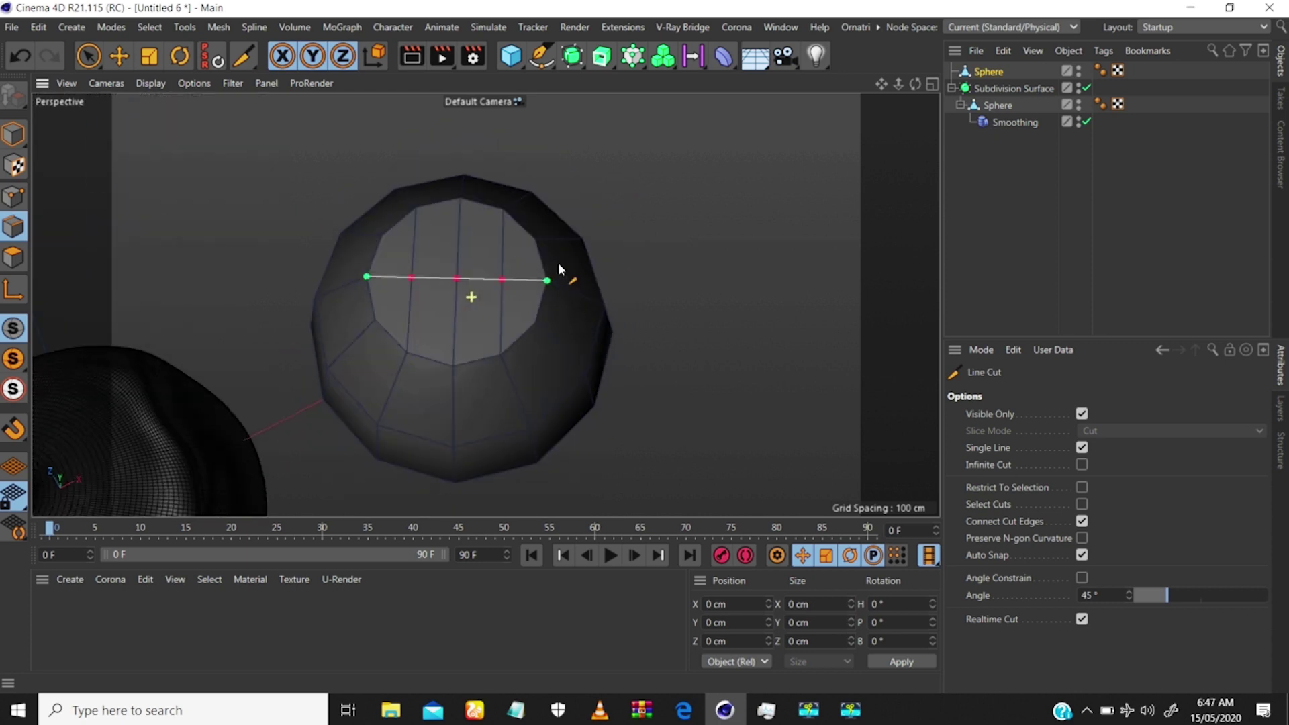
pyautogui.scroll(5, 430, 206)
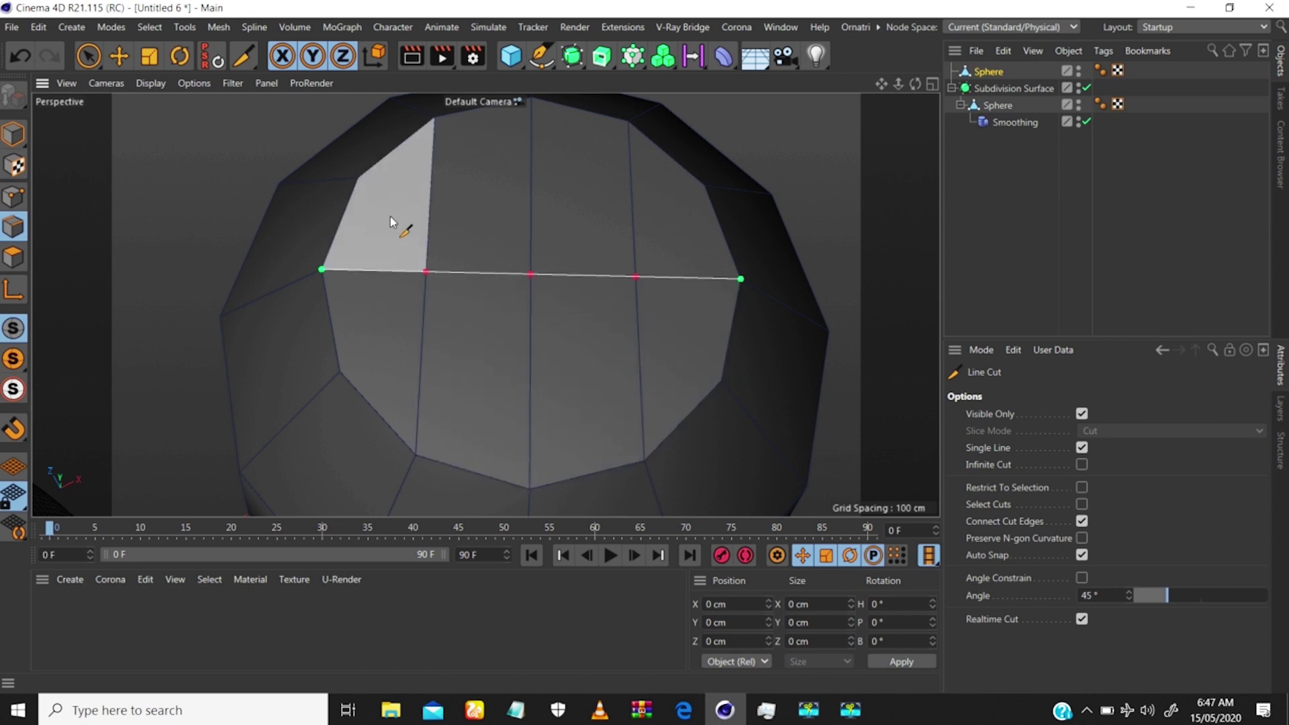
# Select all 12 edges meeting at the second sphere's bottom pole with Live Selection and dissolve them.
pyautogui.scroll(-5, 390, 218)
pyautogui.keyDown('alt'); pyautogui.moveTo(421, 314); pyautogui.dragTo(430, 375); pyautogui.keyUp('alt')
pyautogui.keyDown('alt'); pyautogui.moveTo(430, 374); pyautogui.dragTo(416, 223, button='middle'); pyautogui.keyUp('alt')
pyautogui.keyDown('alt'); pyautogui.moveTo(437, 348); pyautogui.dragTo(441, 225); pyautogui.keyUp('alt')
pyautogui.keyDown('alt'); pyautogui.moveTo(443, 337); pyautogui.dragTo(445, 291, button='middle'); pyautogui.keyUp('alt')
pyautogui.keyDown('alt'); pyautogui.moveTo(445, 292); pyautogui.dragTo(459, 251, button='right'); pyautogui.keyUp('alt')
pyautogui.keyDown('alt'); pyautogui.moveTo(486, 305); pyautogui.dragTo(435, 239); pyautogui.keyUp('alt')
pyautogui.press('space')
pyautogui.click(432, 272)
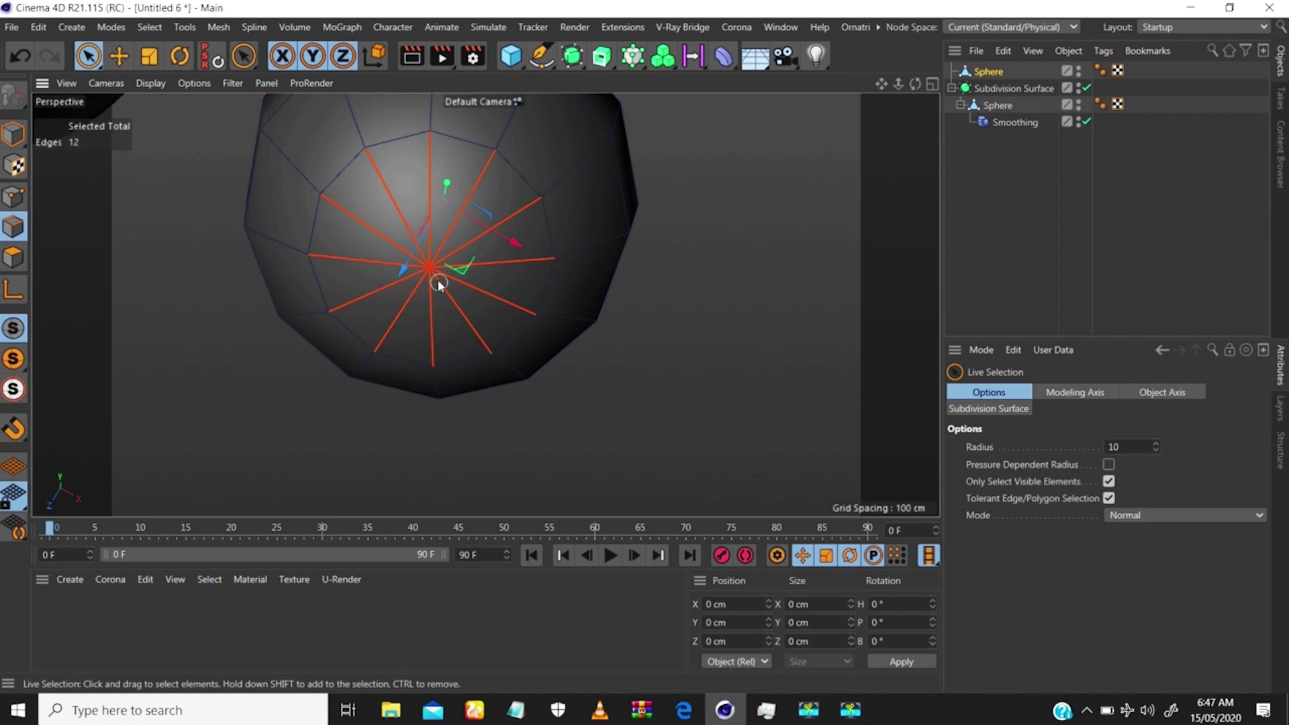
pyautogui.press('m')
pyautogui.press('n')
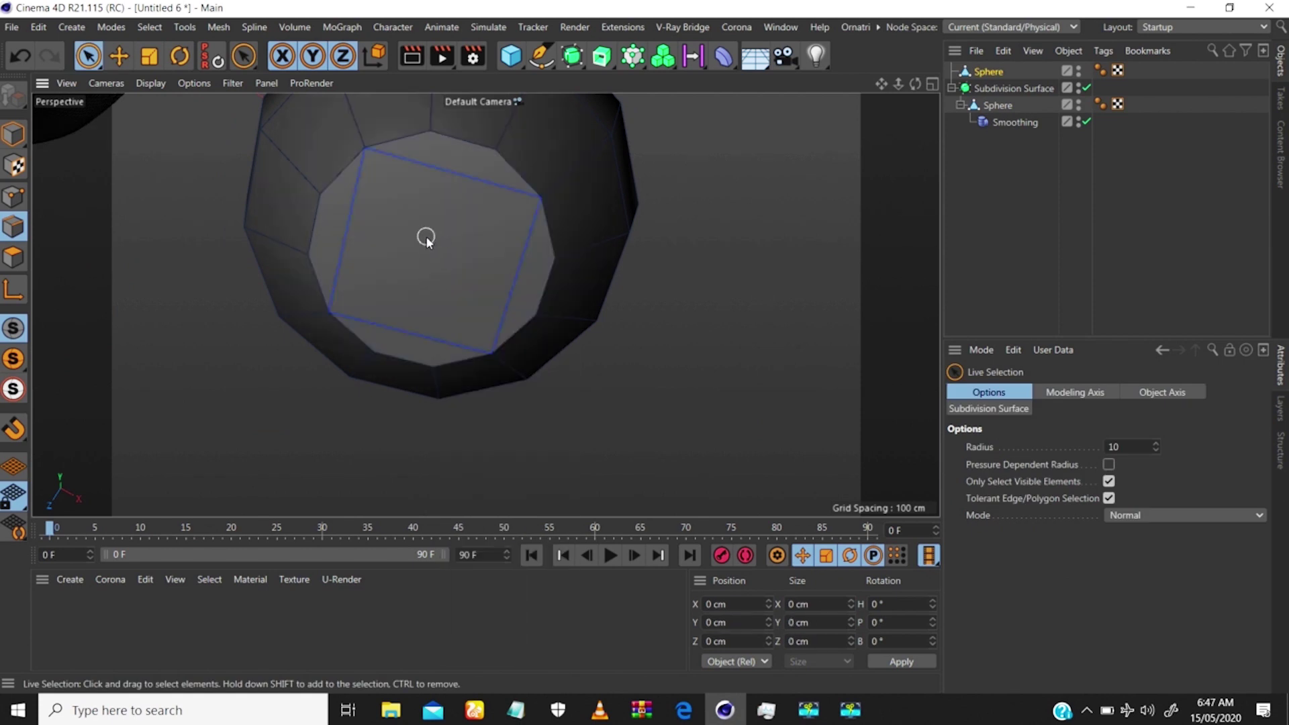
# Make a line cut through the middle of the sphere's bottom cap between two opposite corners.
pyautogui.press('space')
pyautogui.scroll(-10, 481, 161)
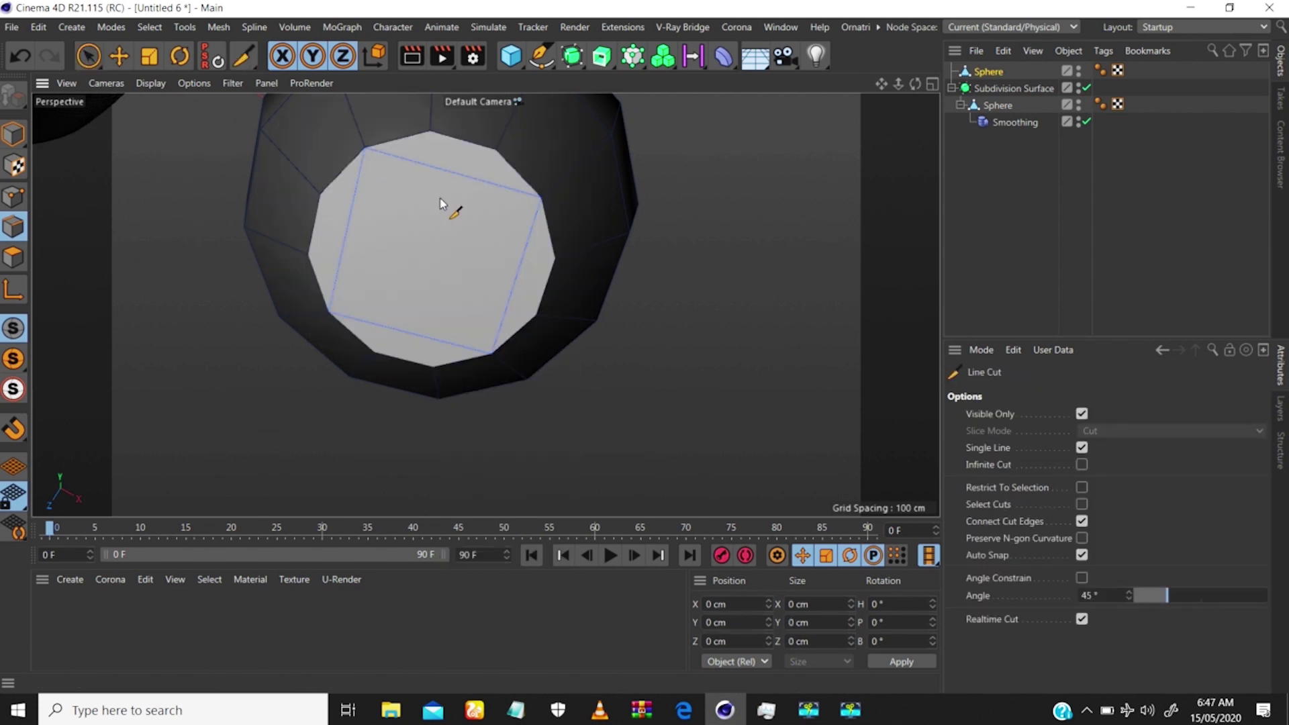
pyautogui.keyDown('alt'); pyautogui.moveTo(452, 291); pyautogui.dragTo(435, 489, button='middle'); pyautogui.keyUp('alt')
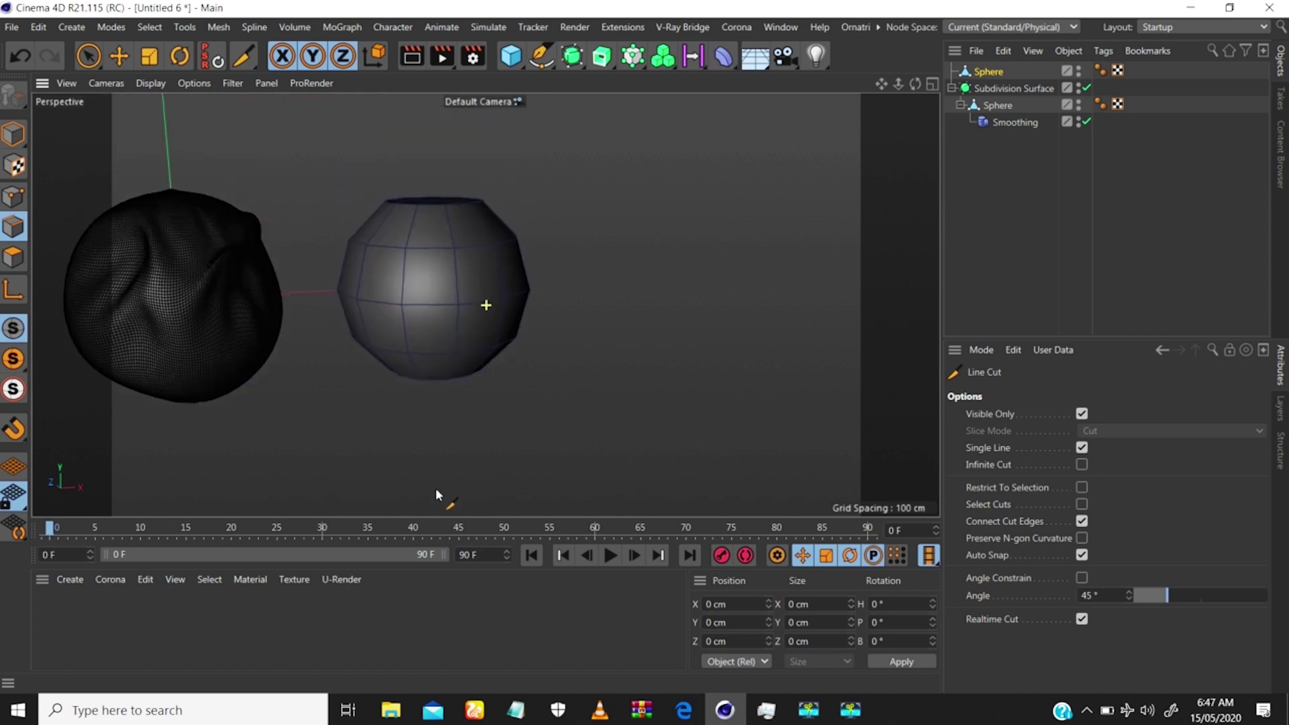
pyautogui.keyDown('alt'); pyautogui.moveTo(470, 288); pyautogui.dragTo(543, 385); pyautogui.keyUp('alt')
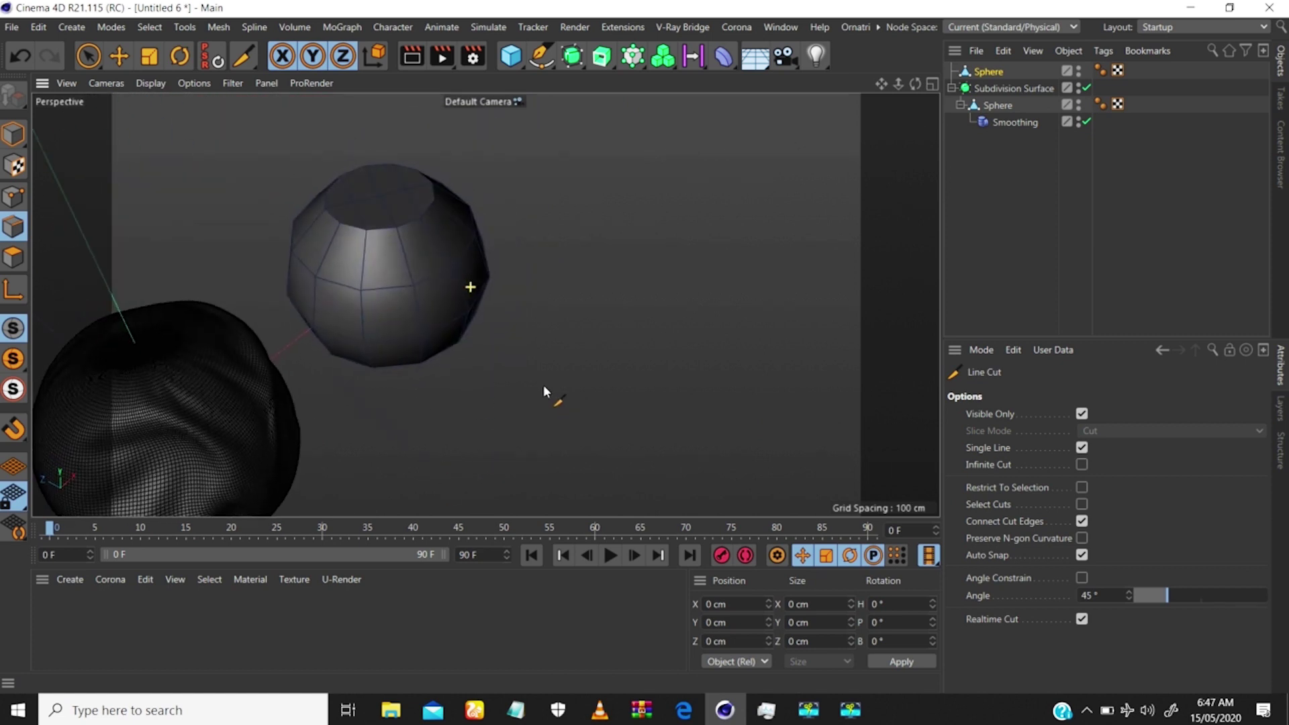
pyautogui.keyDown('alt'); pyautogui.moveTo(423, 341); pyautogui.dragTo(414, 305, button='middle'); pyautogui.keyUp('alt')
pyautogui.keyDown('alt'); pyautogui.moveTo(413, 304); pyautogui.dragTo(403, 120); pyautogui.keyUp('alt')
pyautogui.keyDown('alt'); pyautogui.moveTo(406, 365); pyautogui.dragTo(409, 274, button='middle'); pyautogui.keyUp('alt')
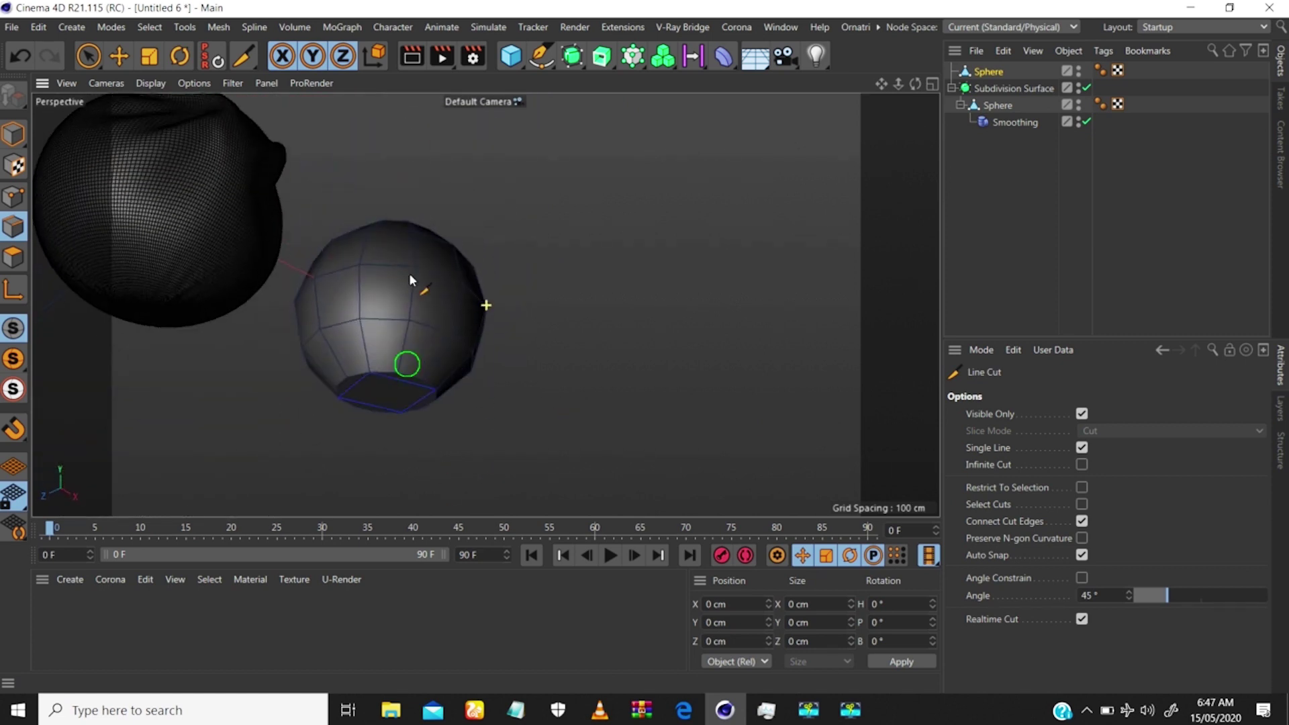
pyautogui.keyDown('alt'); pyautogui.moveTo(406, 302); pyautogui.dragTo(405, 267); pyautogui.keyUp('alt')
pyautogui.keyDown('alt'); pyautogui.moveTo(393, 320); pyautogui.dragTo(411, 238, button='right'); pyautogui.keyUp('alt')
pyautogui.scroll(3, 411, 237)
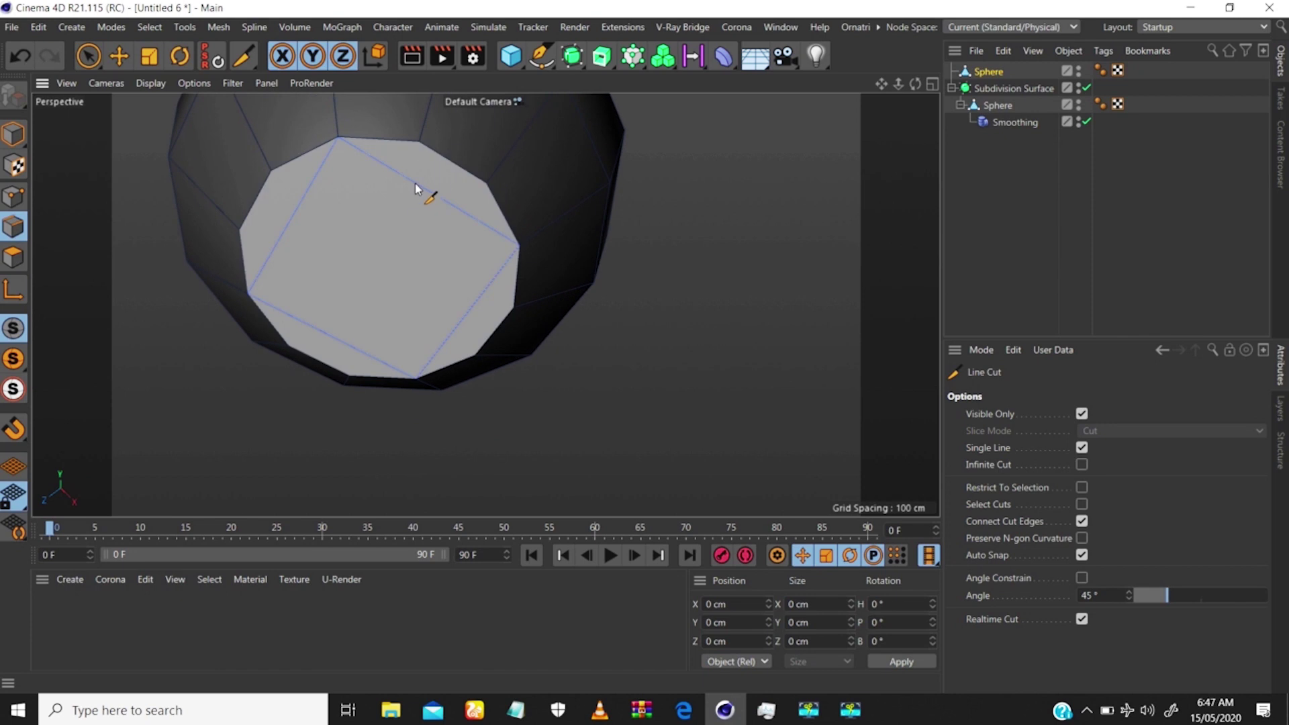
pyautogui.click(419, 142)
pyautogui.click(356, 255)
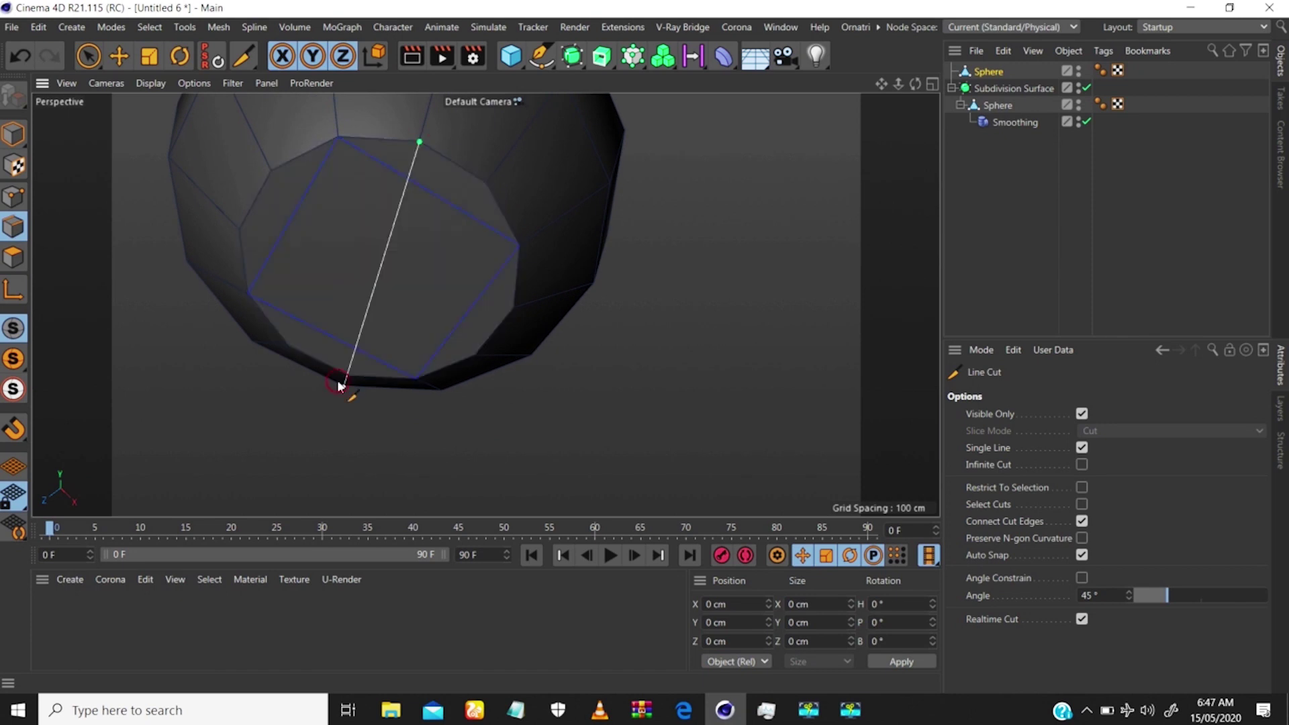
pyautogui.keyDown('alt'); pyautogui.moveTo(339, 386); pyautogui.dragTo(374, 334); pyautogui.keyUp('alt')
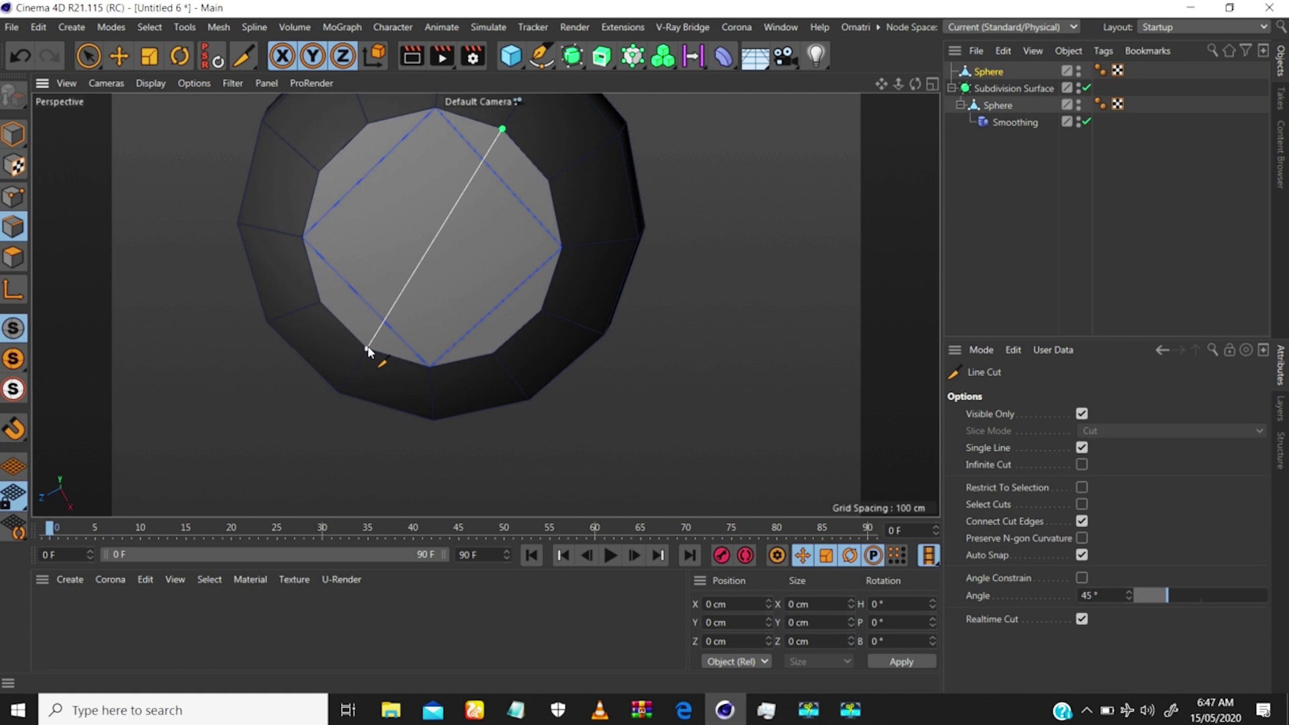
pyautogui.click(368, 349)
# Add a parallel line cut on each side of the bottom cap's middle cut and one perpendicular cut across all three.
pyautogui.keyDown('alt'); pyautogui.moveTo(474, 196); pyautogui.dragTo(462, 255, button='middle'); pyautogui.keyUp('alt')
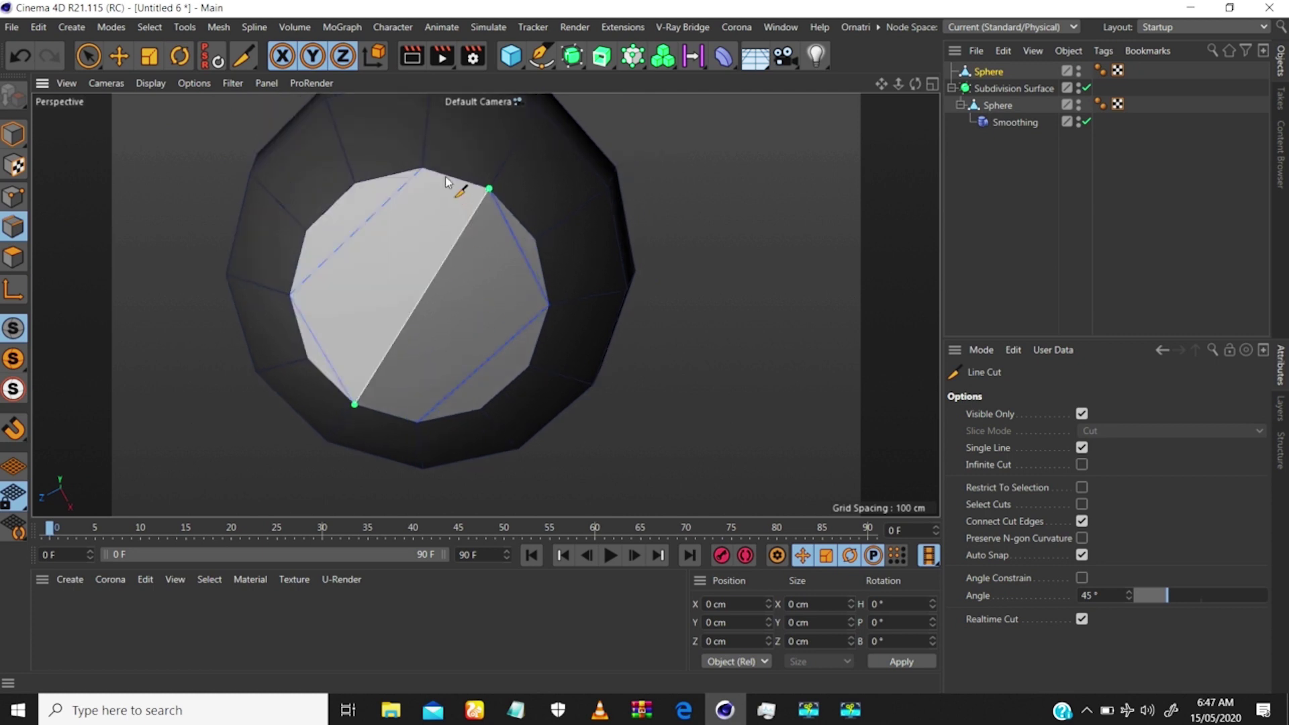
pyautogui.moveTo(421, 168); pyautogui.dragTo(311, 358)
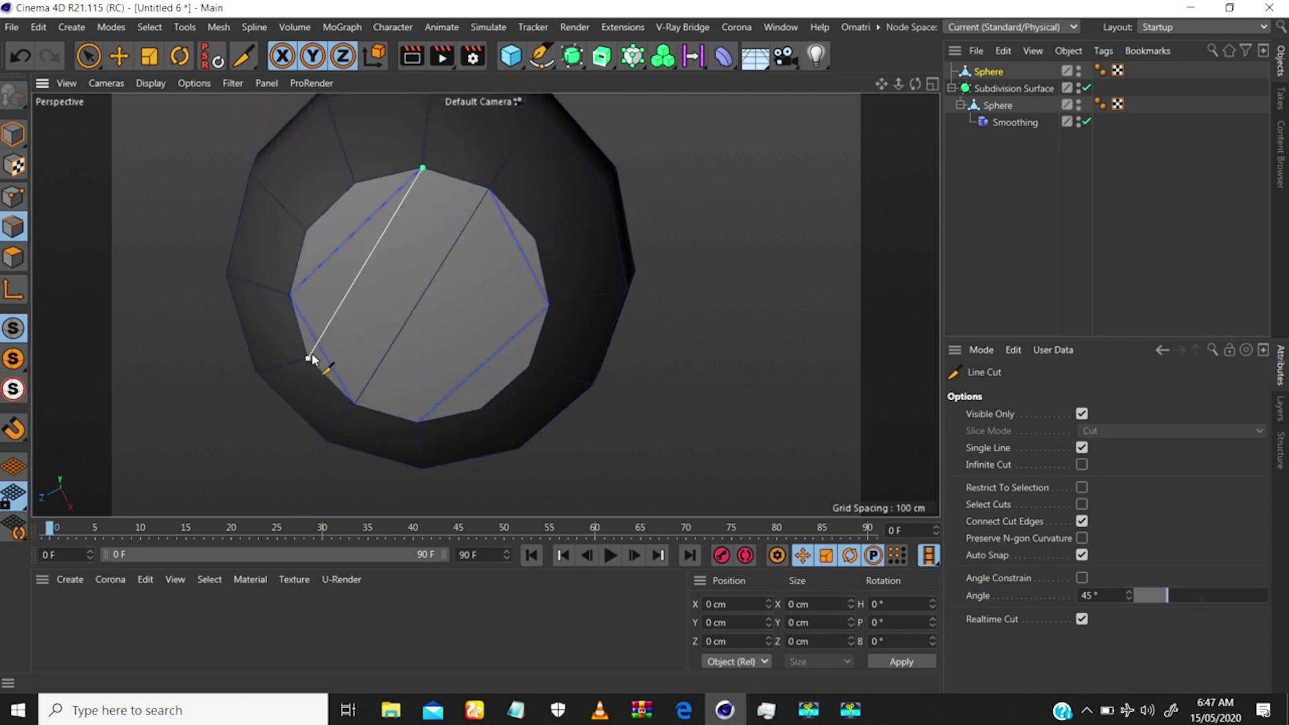
pyautogui.moveTo(513, 311); pyautogui.dragTo(418, 432)
pyautogui.moveTo(529, 368); pyautogui.dragTo(308, 230)
pyautogui.moveTo(469, 262)
pyautogui.keyDown('alt'); pyautogui.mouseDown()
pyautogui.moveTo(394, 414)
pyautogui.moveTo(396, 436)
pyautogui.mouseUp(); pyautogui.keyUp('alt')
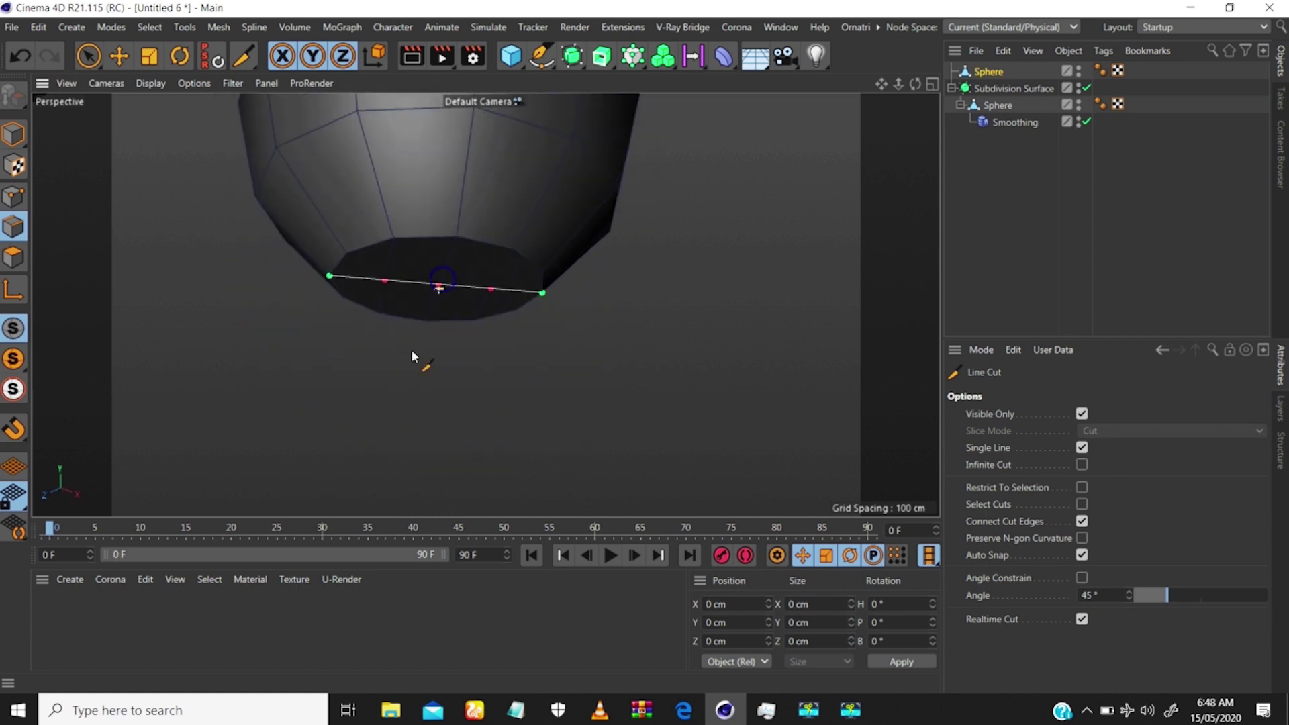
pyautogui.scroll(-5, 441, 290)
pyautogui.keyDown('alt'); pyautogui.moveTo(475, 233); pyautogui.dragTo(442, 350); pyautogui.keyUp('alt')
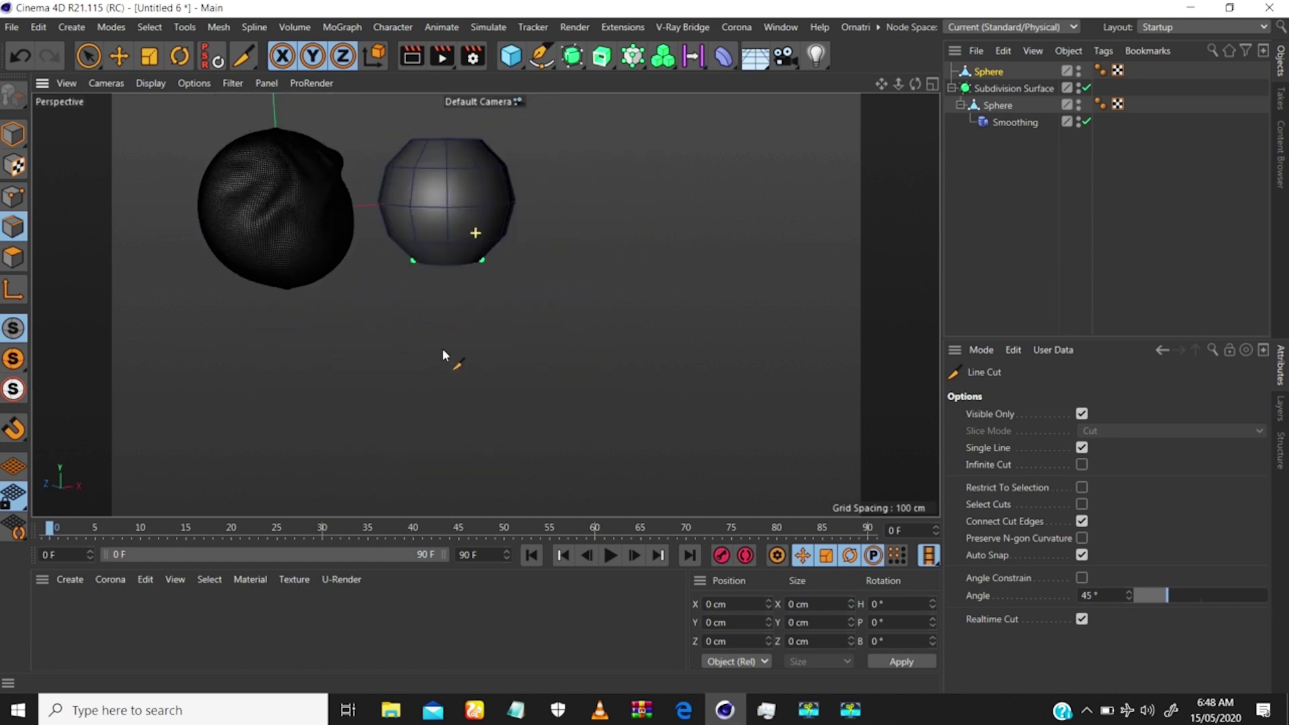
# Select all polygons of the second sphere and subdivide them with Smooth Subdivision enabled.
pyautogui.click(10, 135)
pyautogui.keyDown('alt'); pyautogui.moveTo(465, 183); pyautogui.dragTo(446, 342); pyautogui.keyUp('alt')
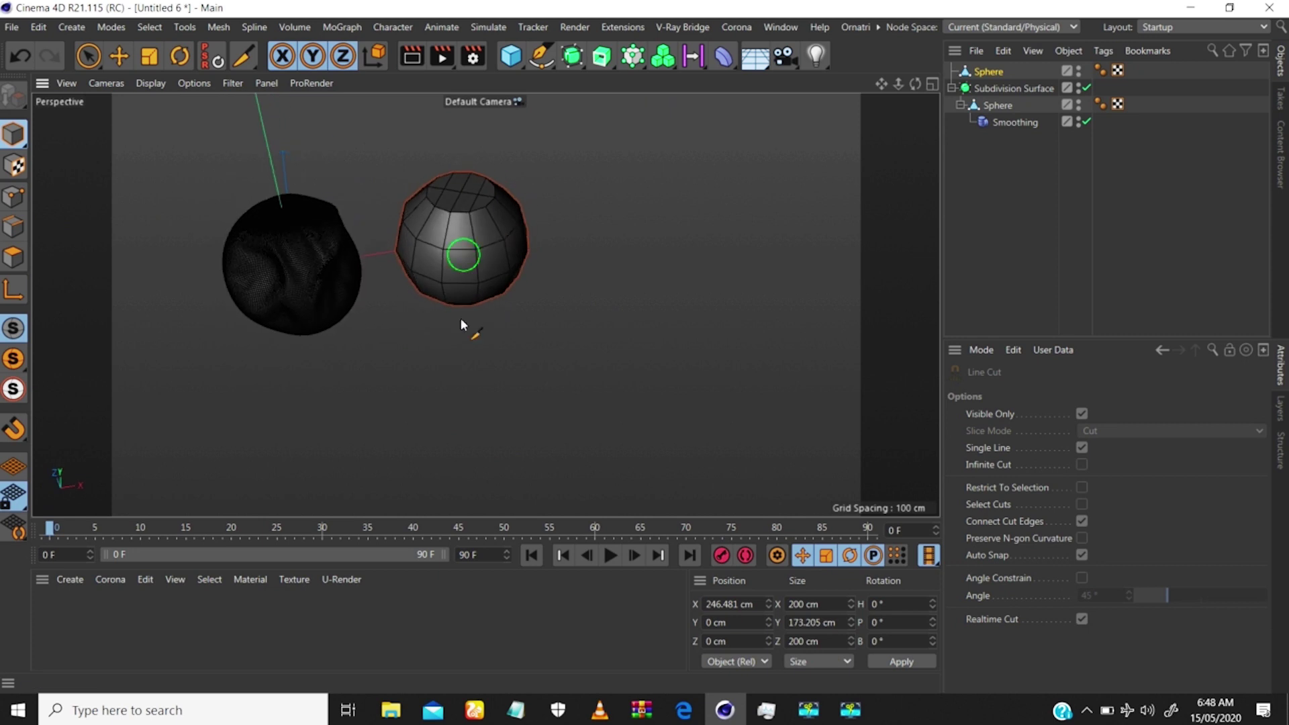
pyautogui.scroll(3, 459, 214)
pyautogui.click(13, 258)
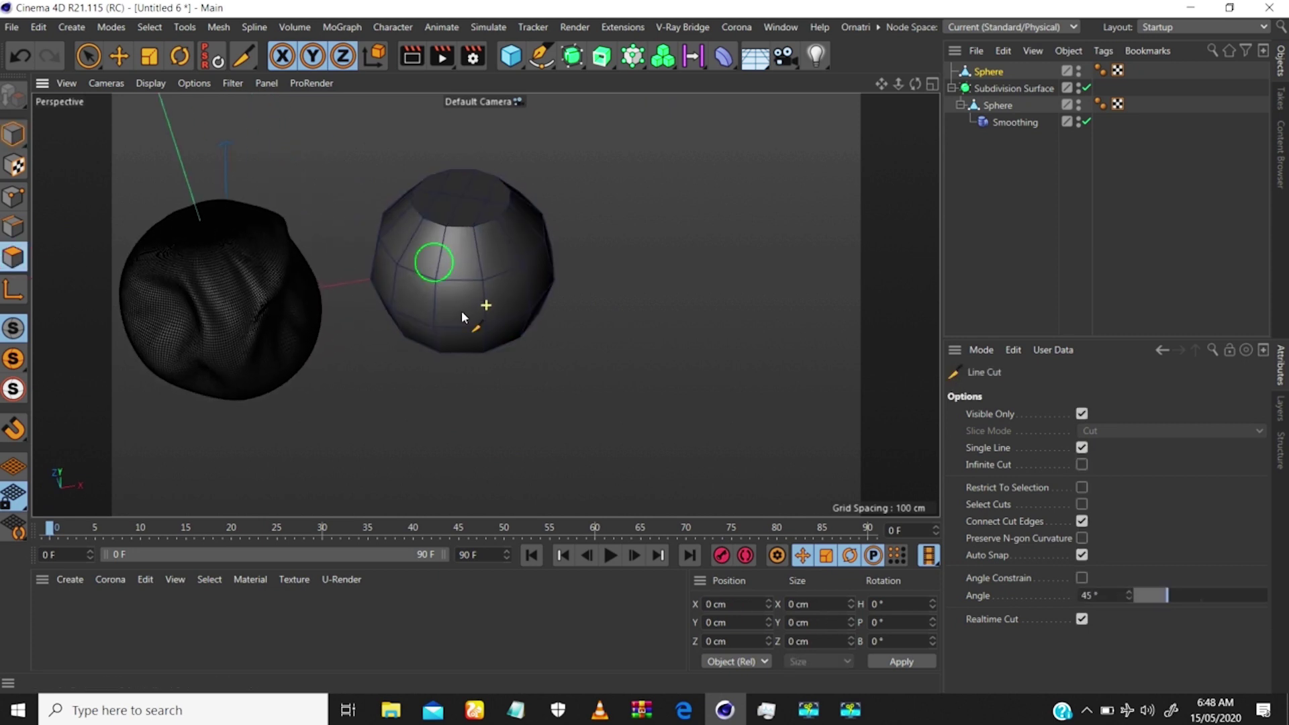
pyautogui.click(119, 56)
pyautogui.click(489, 256)
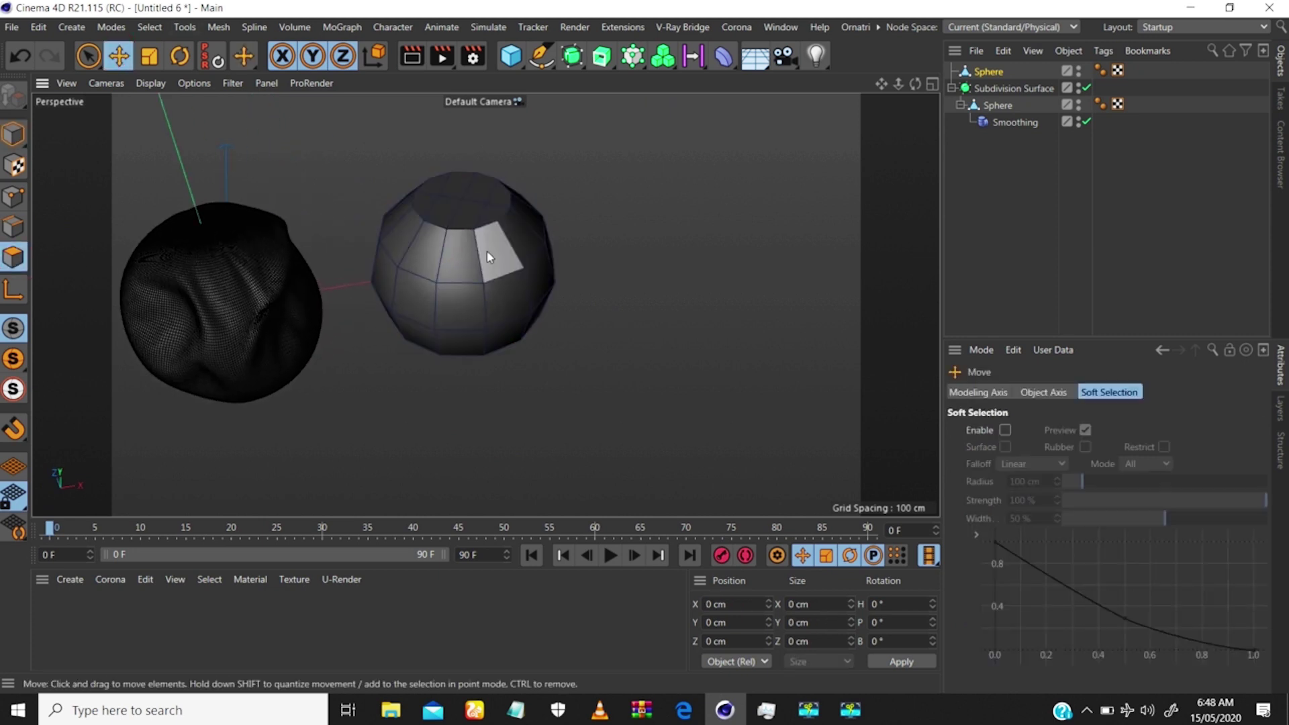
pyautogui.hotkey('ctrl', 'a')
pyautogui.rightClick(647, 208)
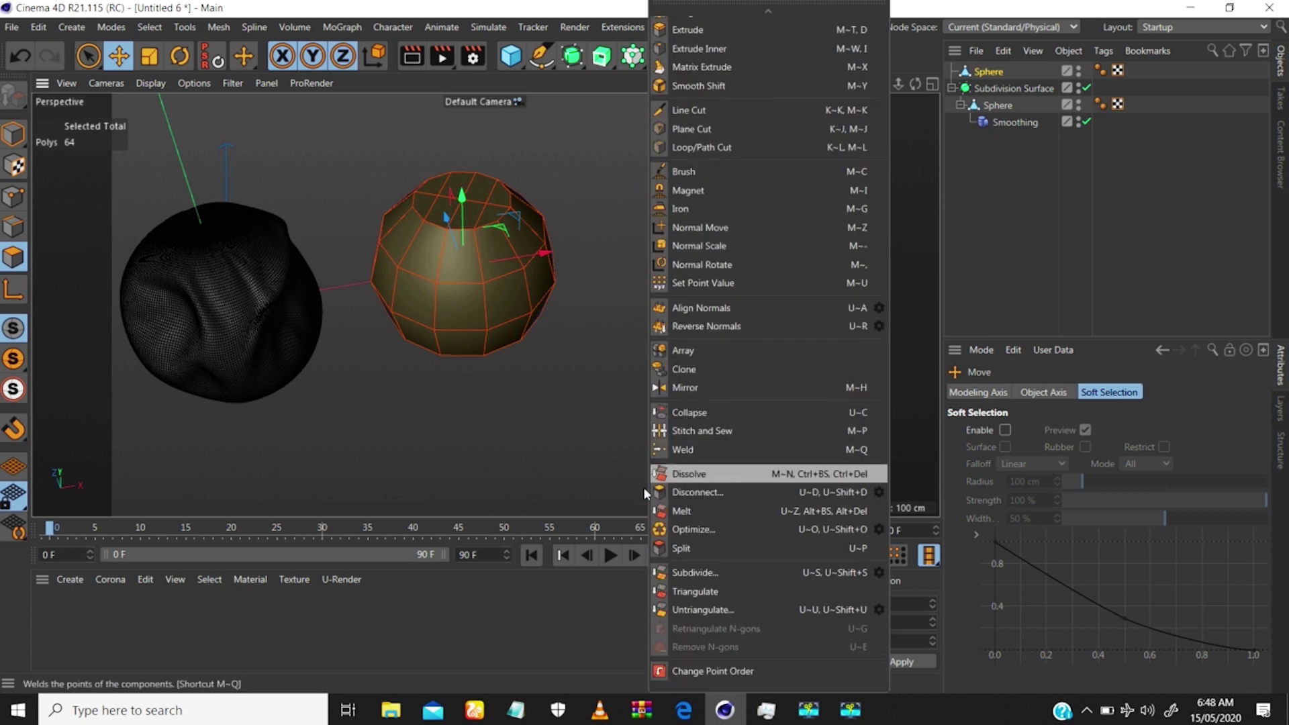
pyautogui.click(885, 573)
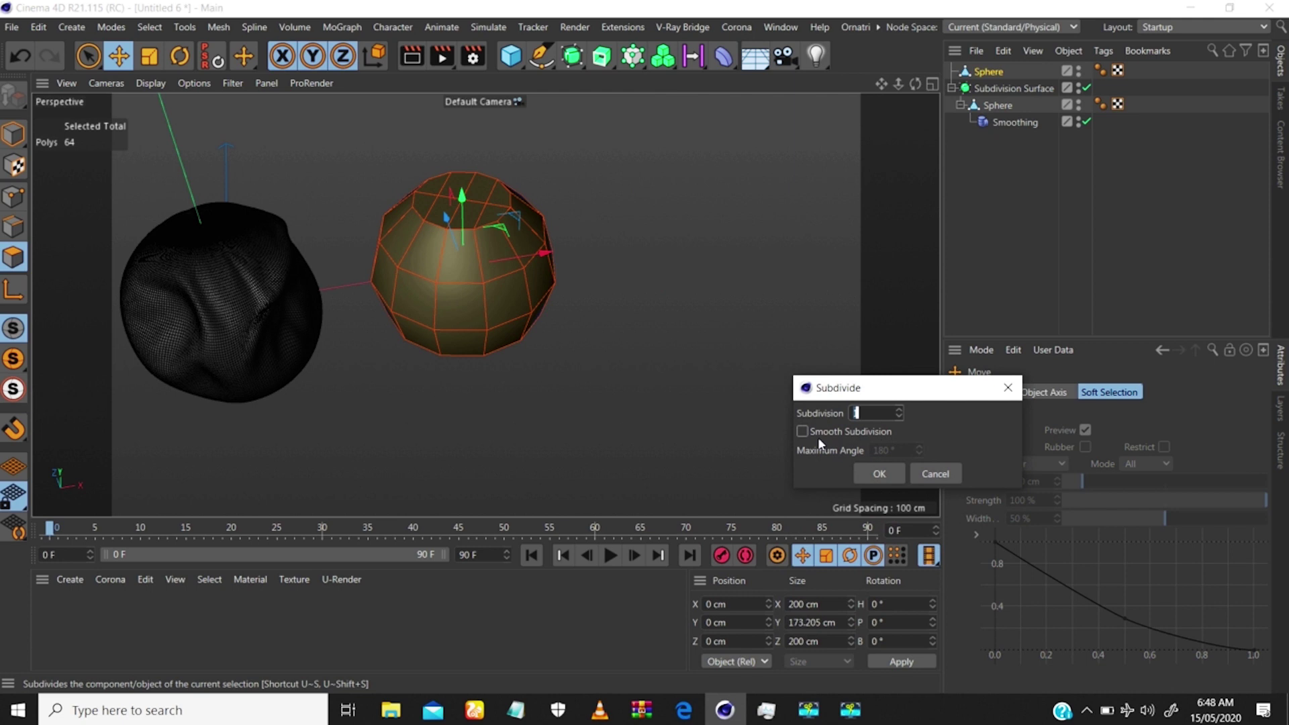
pyautogui.click(802, 432)
pyautogui.click(885, 477)
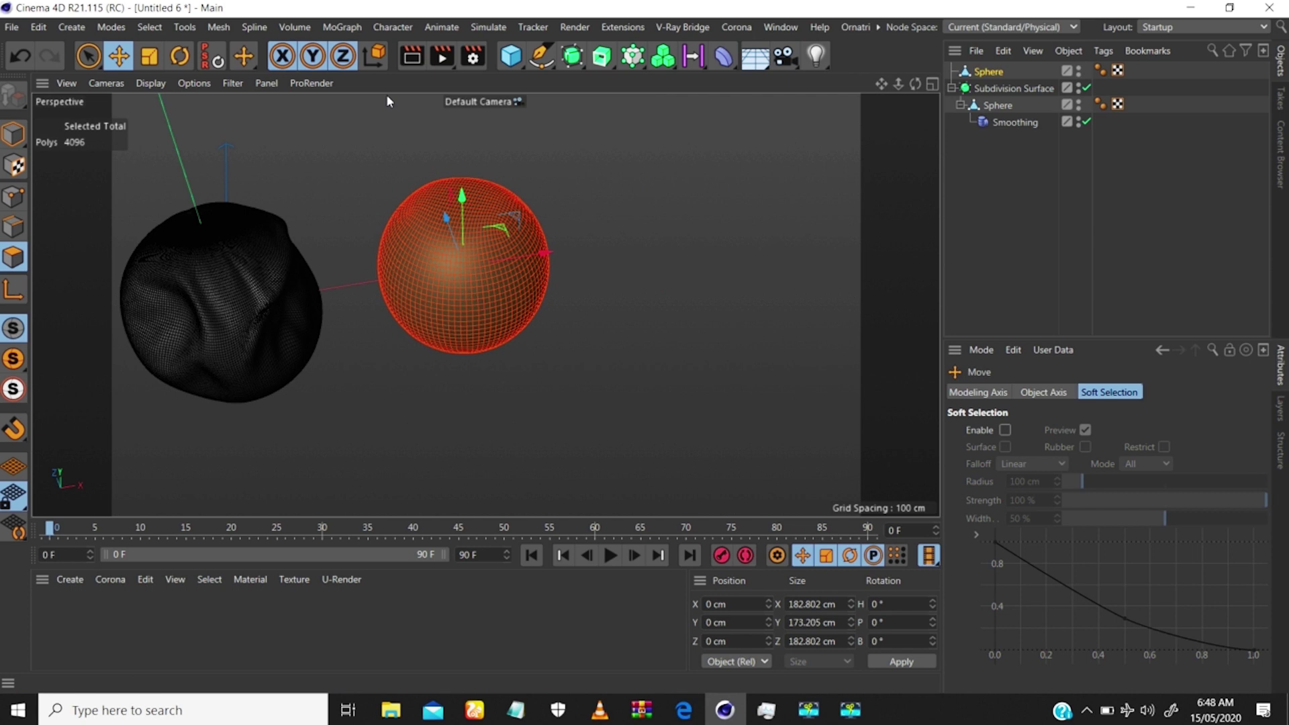
# Place the subdivided sphere inside a new Subdivision Surface, then work in Model mode with smooth shading without mesh lines.
pyautogui.keyDown('alt'); pyautogui.moveTo(345, 33); pyautogui.dragTo(322, 14); pyautogui.keyUp('alt')
pyautogui.keyDown('alt'); pyautogui.moveTo(467, 254); pyautogui.dragTo(536, 263, button='right'); pyautogui.keyUp('alt')
pyautogui.moveTo(536, 263)
pyautogui.keyDown('alt'); pyautogui.mouseDown()
pyautogui.moveTo(505, 205)
pyautogui.moveTo(543, 305)
pyautogui.mouseUp(); pyautogui.keyUp('alt')
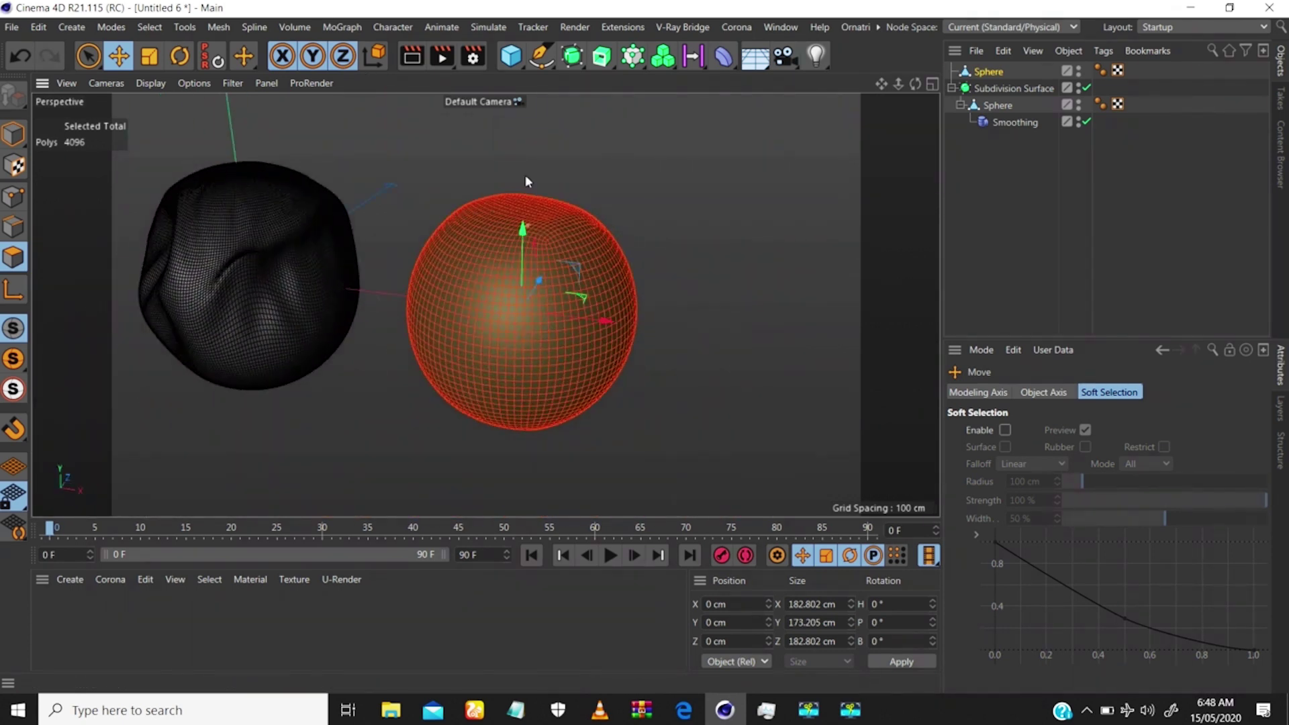
pyautogui.moveTo(525, 175)
pyautogui.keyDown('alt'); pyautogui.mouseDown()
pyautogui.moveTo(493, 329)
pyautogui.moveTo(552, 296)
pyautogui.moveTo(521, 247)
pyautogui.mouseUp(); pyautogui.keyUp('alt')
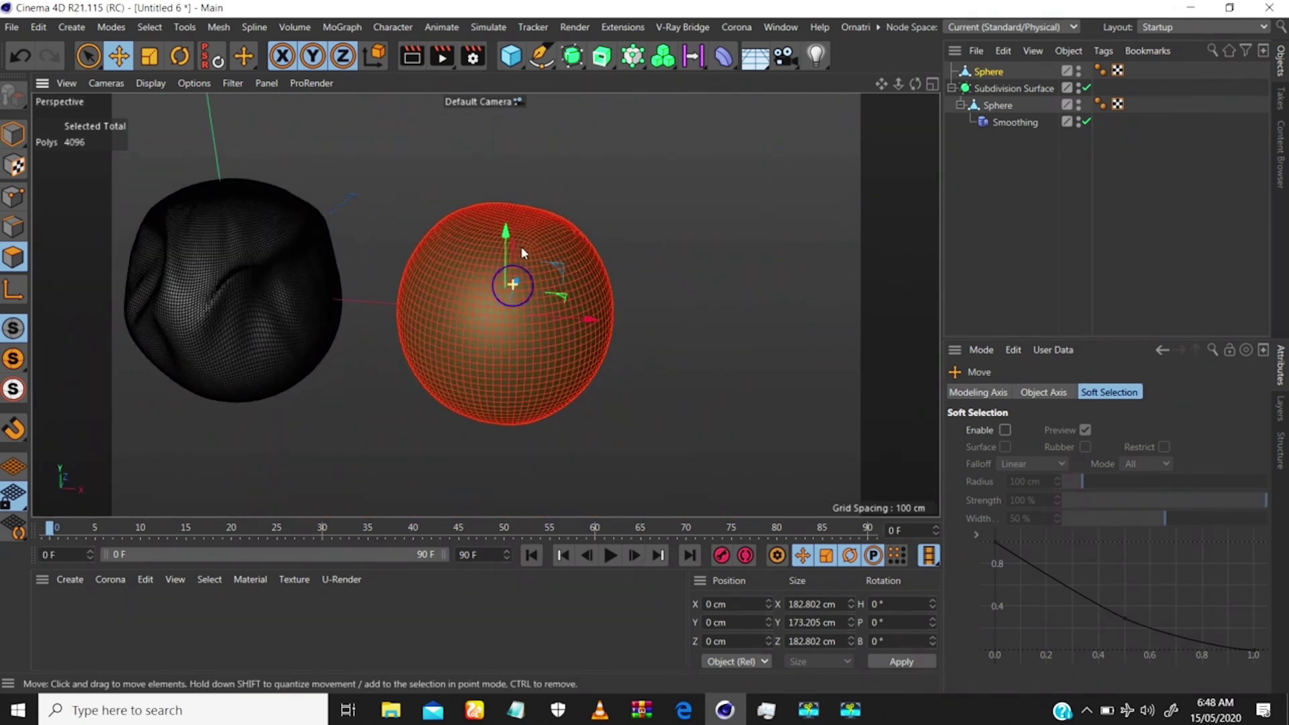
pyautogui.click(572, 56)
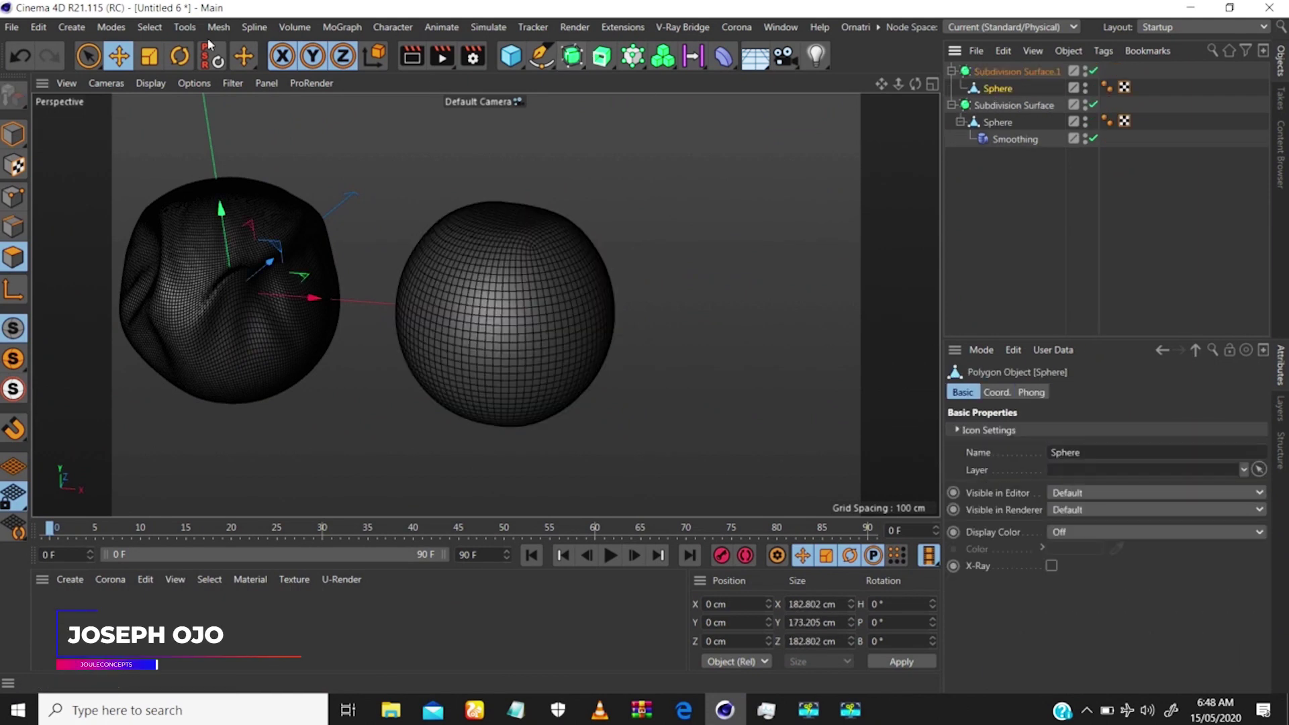
pyautogui.click(149, 56)
pyautogui.click(88, 56)
pyautogui.click(115, 56)
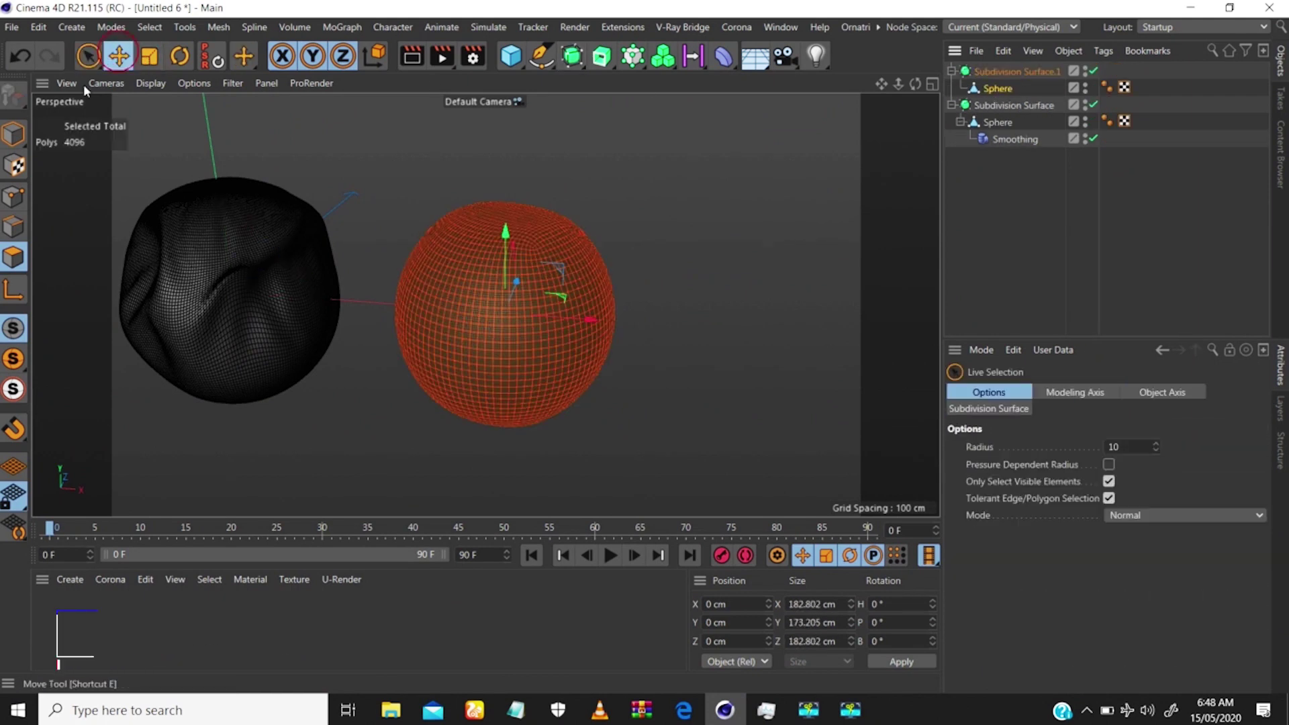
pyautogui.click(13, 134)
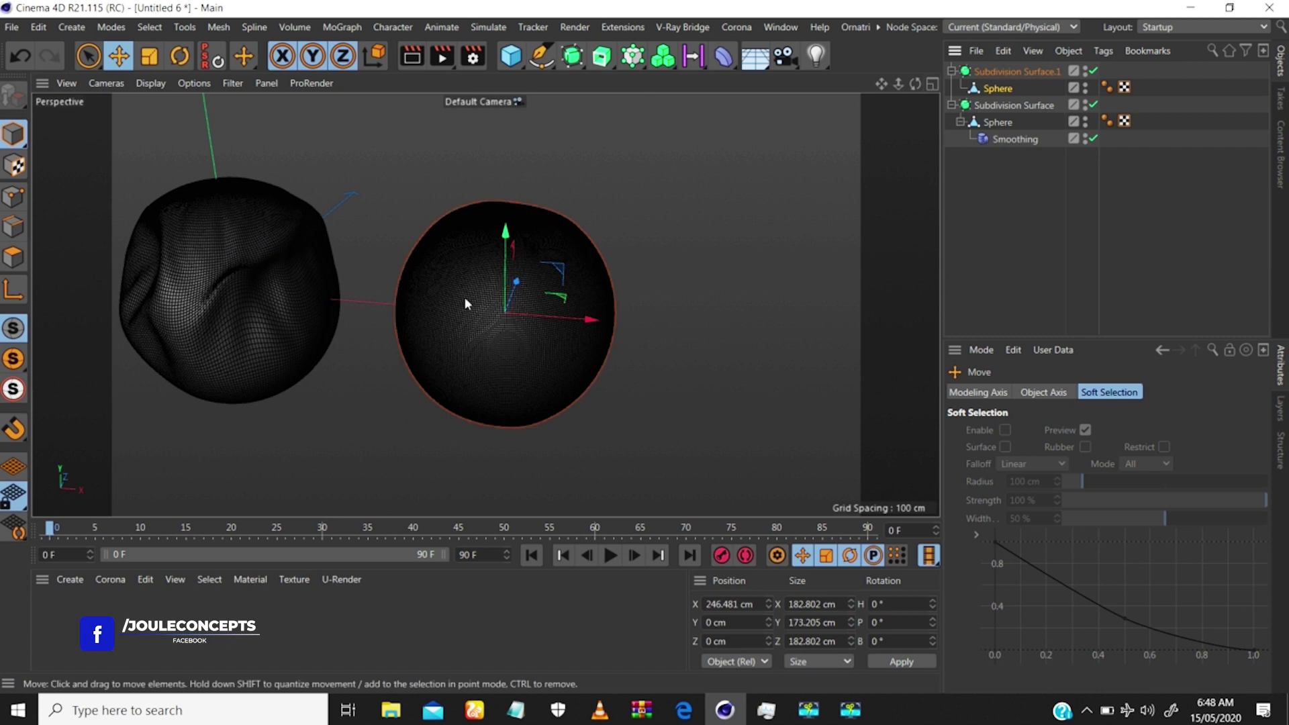
pyautogui.press('n')
pyautogui.press('a')
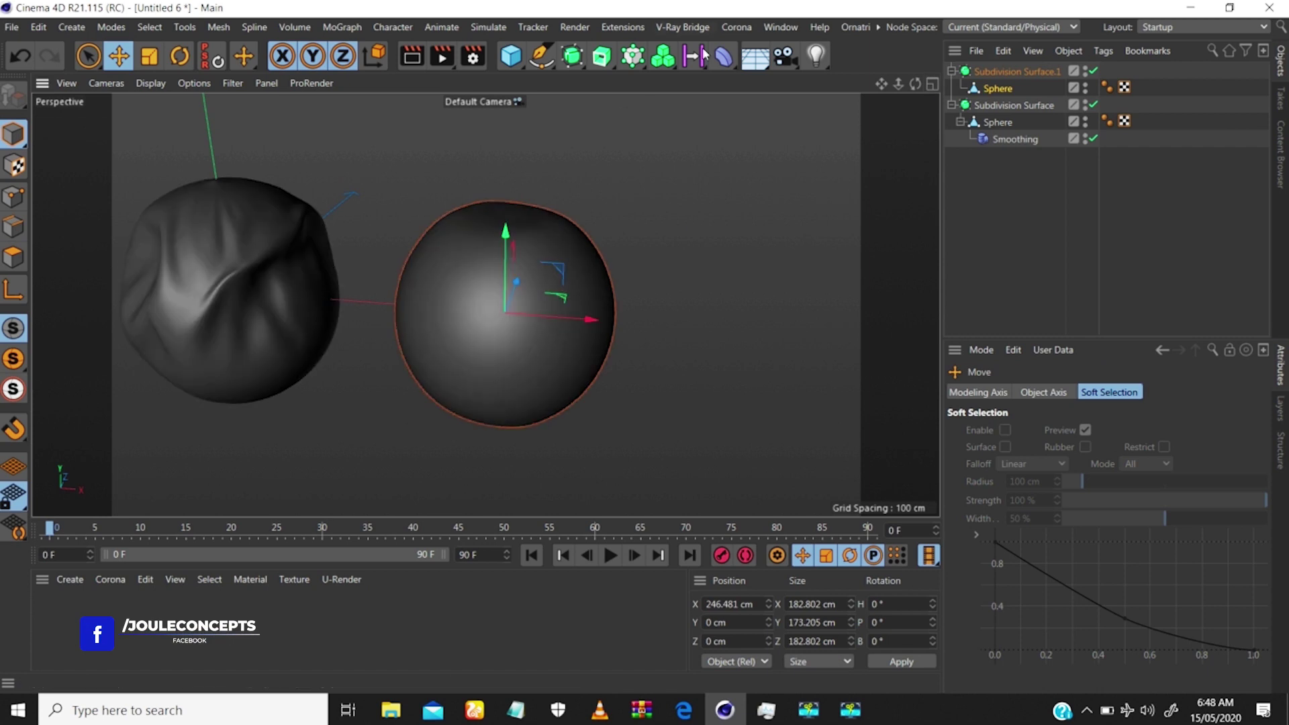
# Add a Smoothing deformer and make it a child of the second sphere.
pyautogui.click(723, 58)
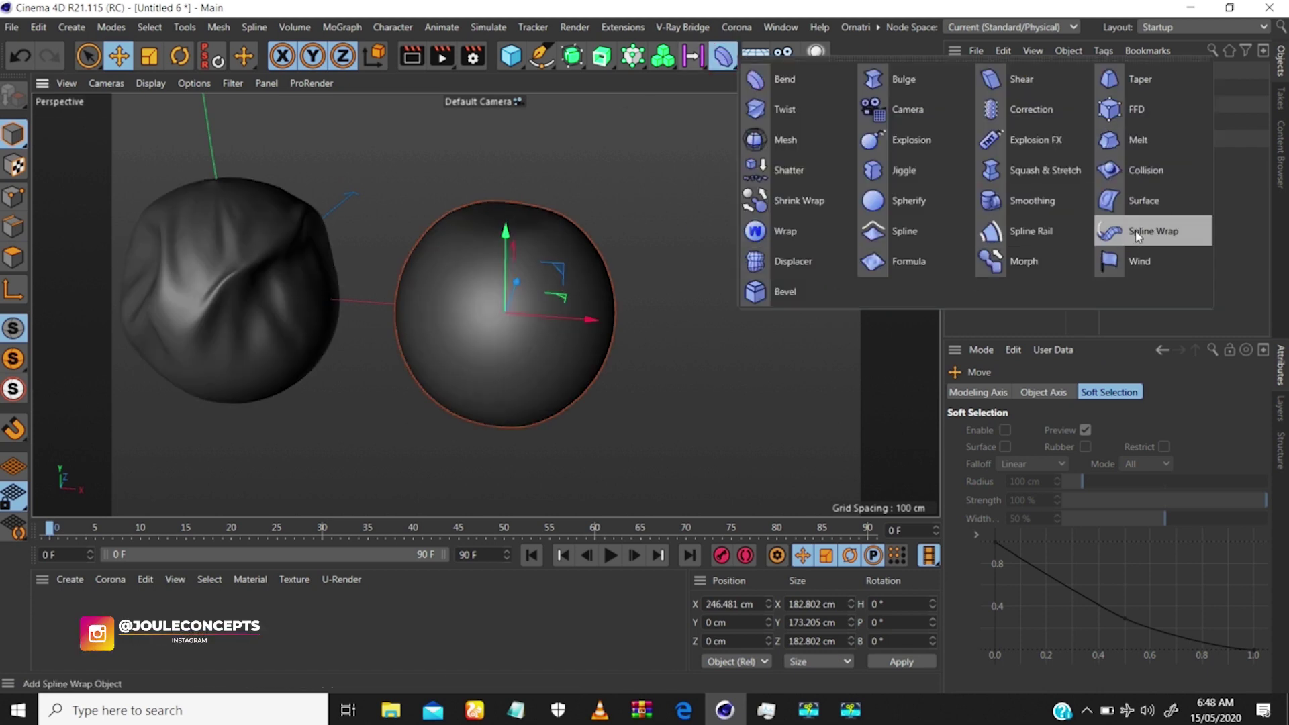
pyautogui.click(1032, 200)
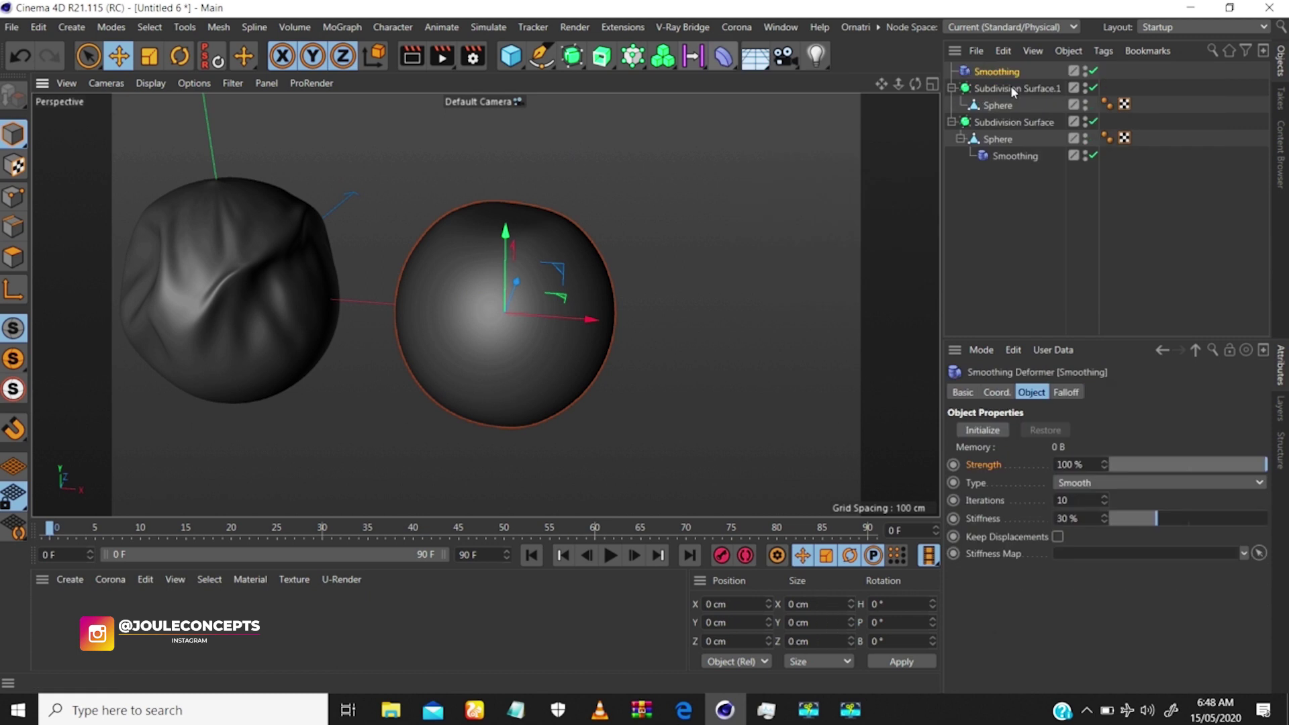
pyautogui.moveTo(996, 70); pyautogui.dragTo(999, 105)
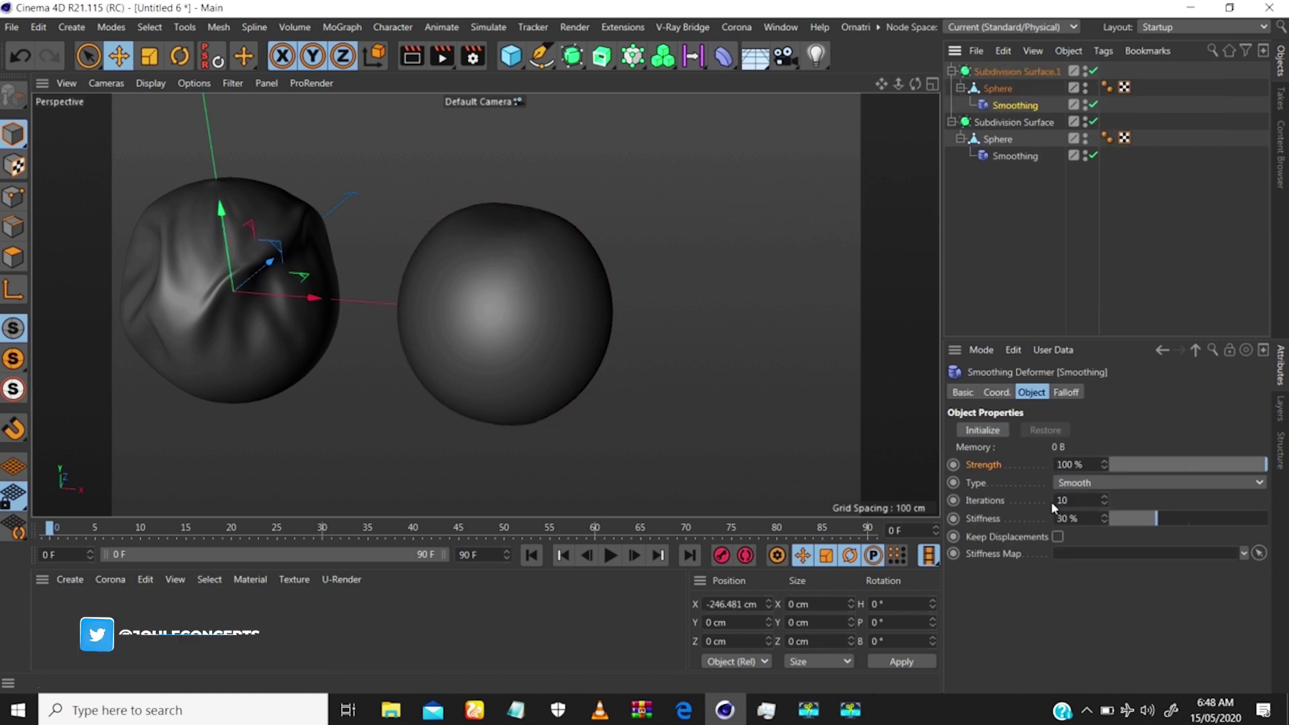
# Set the new Smoothing deformer's type to Relax, initialize it, and set stiffness to 0 % and iterations to 35.
pyautogui.click(1082, 483)
pyautogui.click(1078, 501)
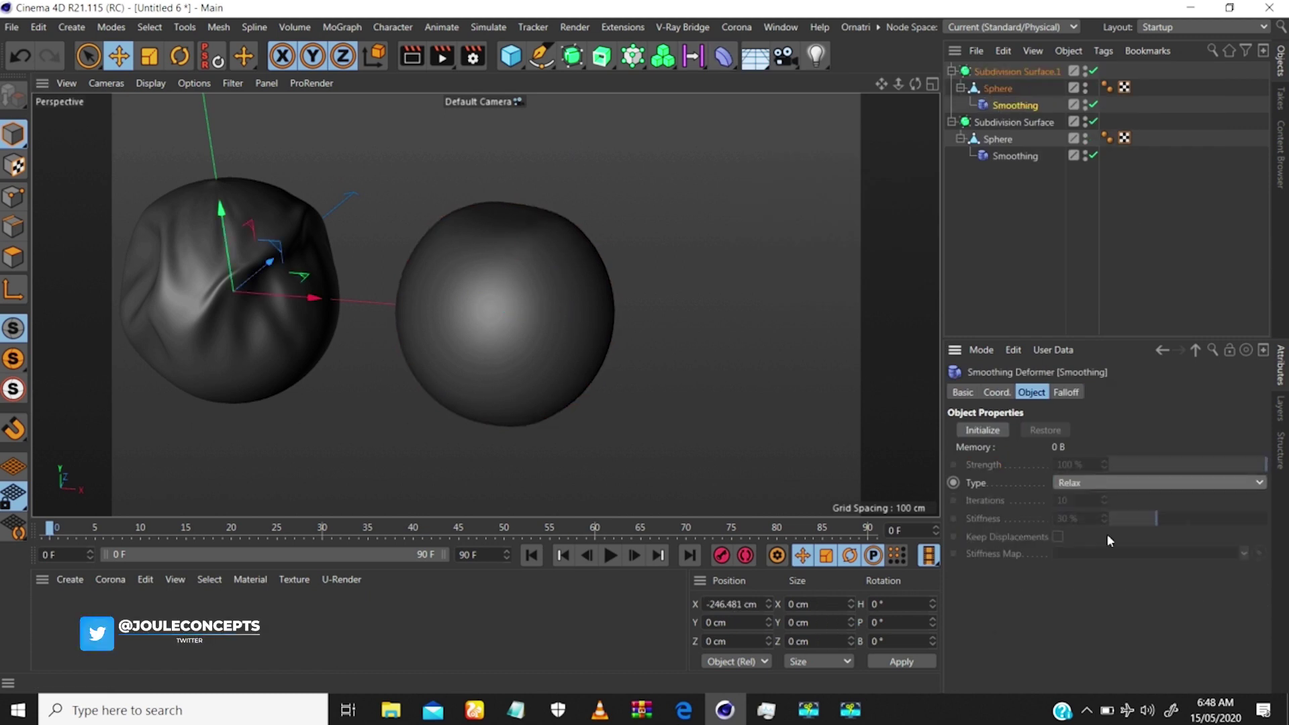
pyautogui.click(994, 432)
pyautogui.moveTo(1124, 519); pyautogui.dragTo(1002, 503)
pyautogui.write('335')
pyautogui.press('Return')
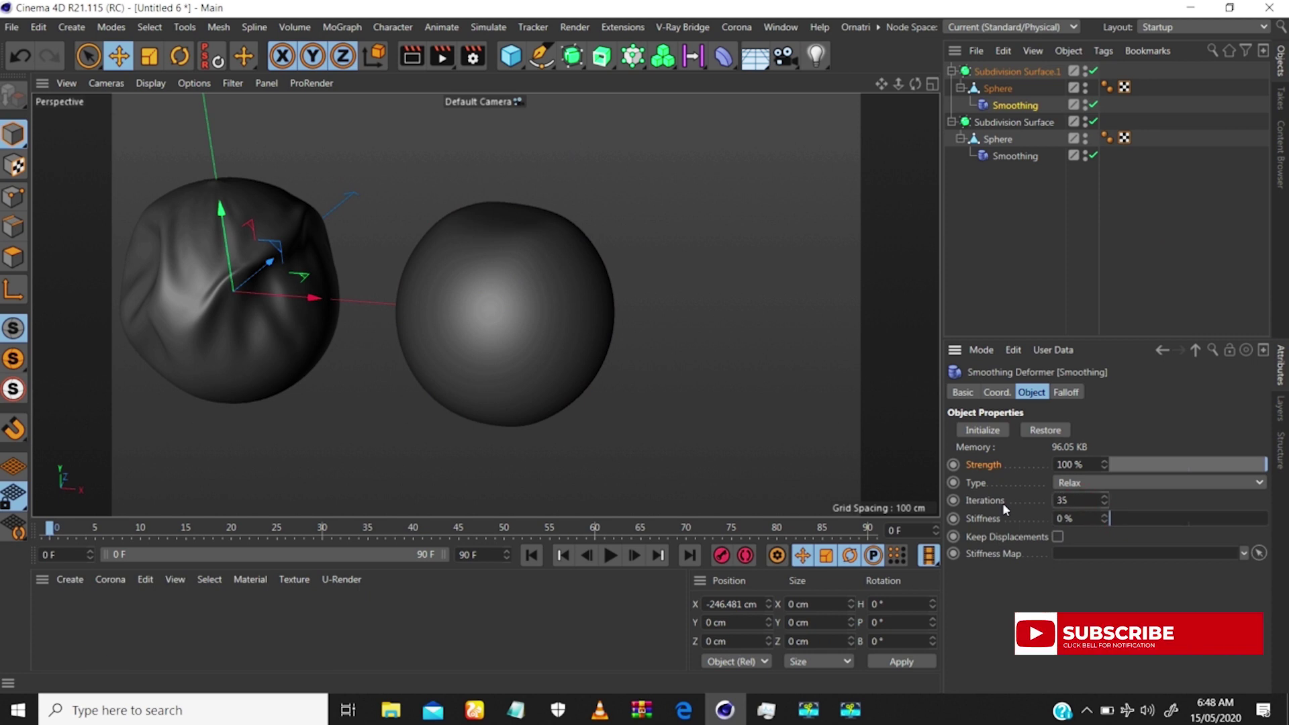
# Pull the second sphere's surface in two strokes with the Magnet tool to form cloth-like wrinkles.
pyautogui.moveTo(582, 256)
pyautogui.keyDown('alt'); pyautogui.mouseDown()
pyautogui.moveTo(567, 319)
pyautogui.moveTo(501, 191)
pyautogui.mouseUp(); pyautogui.keyUp('alt')
pyautogui.click(1031, 89)
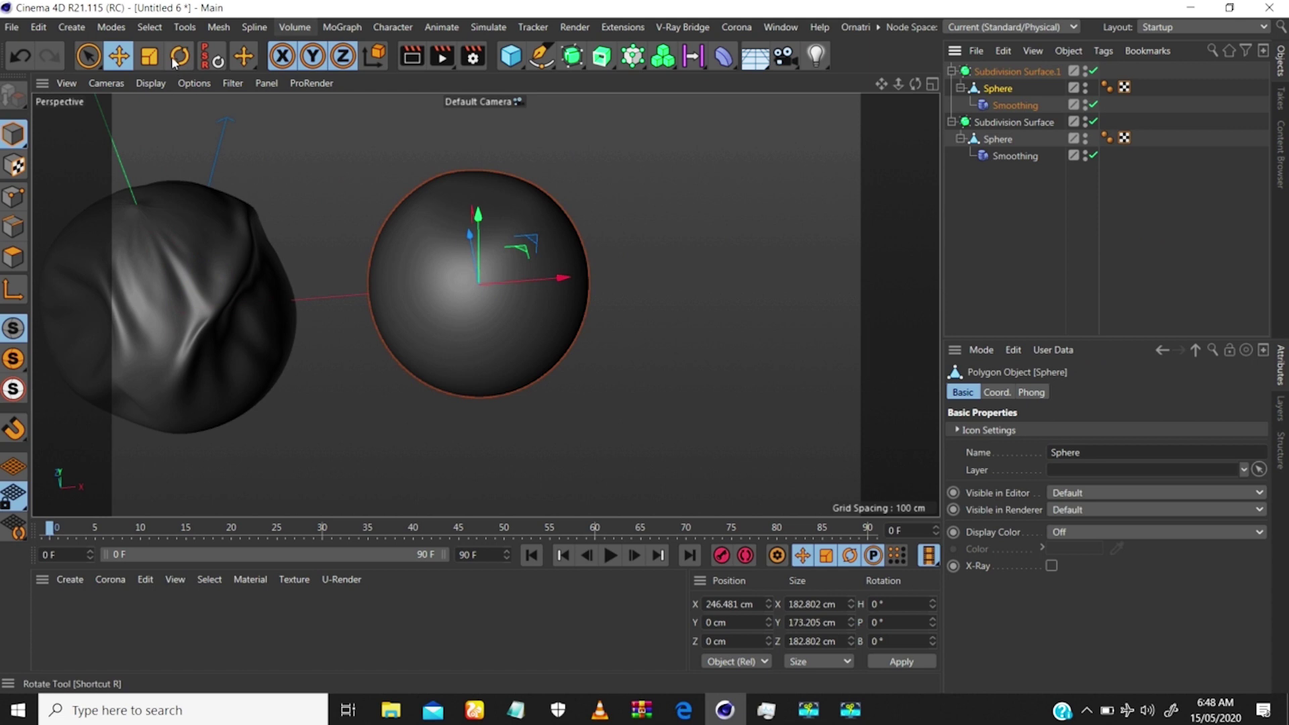
pyautogui.click(244, 55)
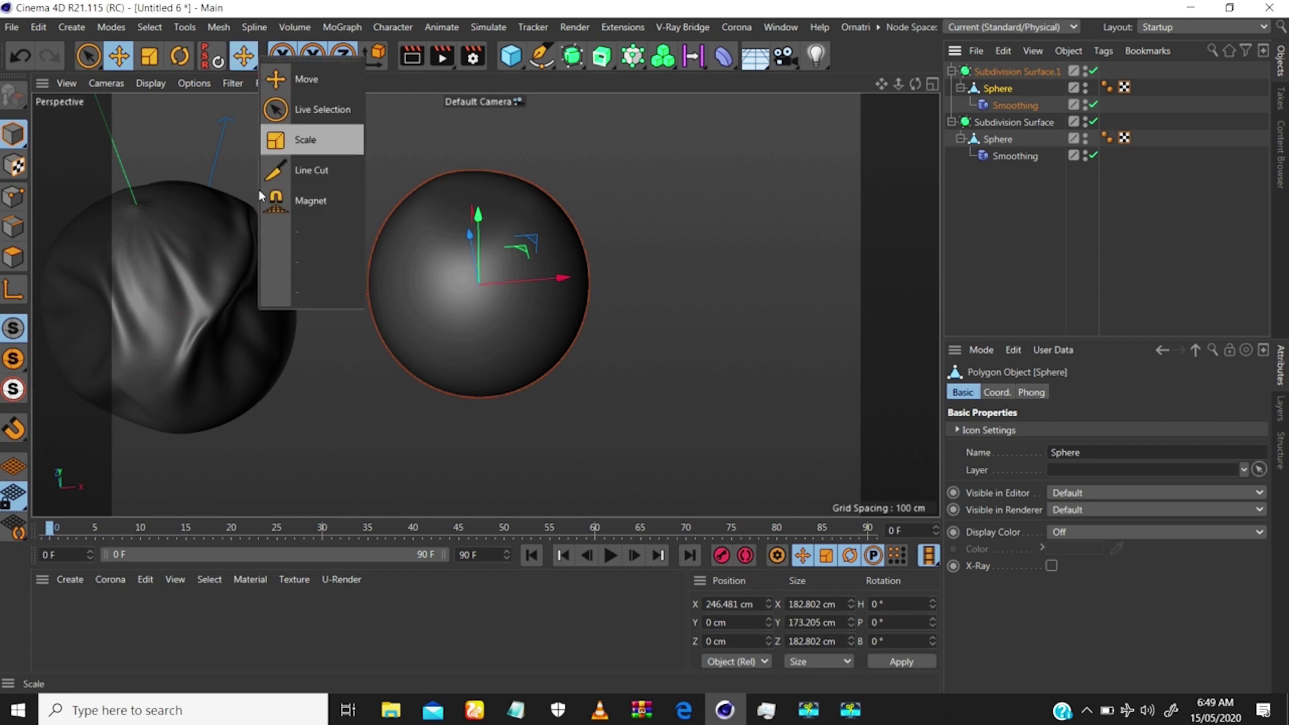
pyautogui.click(296, 213)
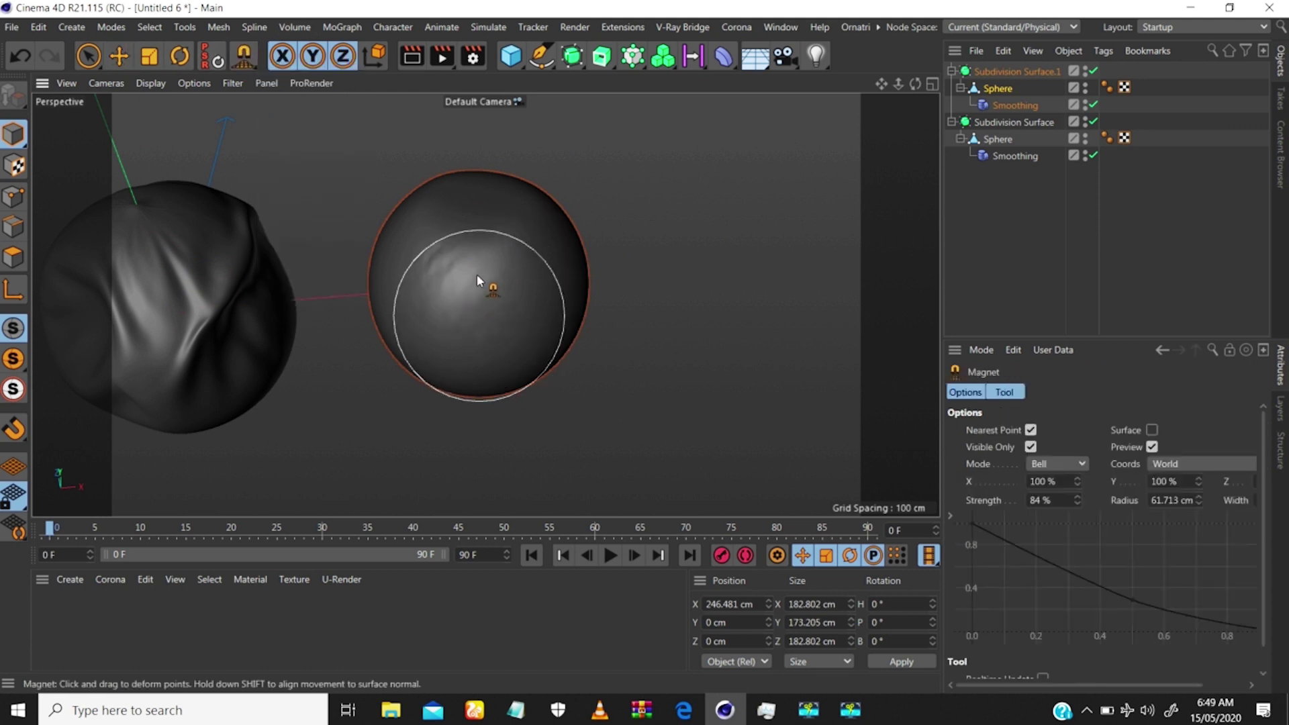
pyautogui.moveTo(478, 279)
pyautogui.mouseDown()
pyautogui.moveTo(478, 255)
pyautogui.moveTo(457, 243)
pyautogui.moveTo(524, 285)
pyautogui.mouseUp()
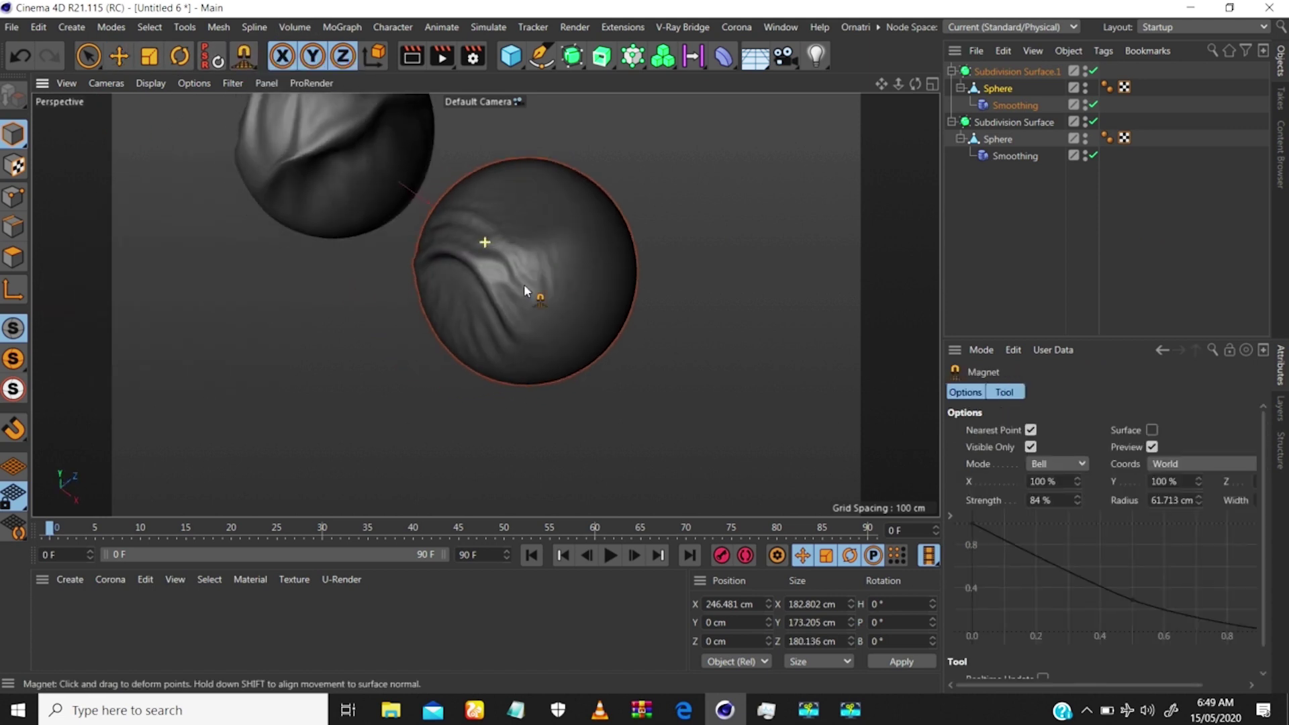
pyautogui.moveTo(546, 224)
pyautogui.mouseDown()
pyautogui.moveTo(537, 184)
pyautogui.moveTo(544, 210)
pyautogui.moveTo(596, 133)
pyautogui.moveTo(555, 167)
pyautogui.moveTo(590, 296)
pyautogui.mouseUp()
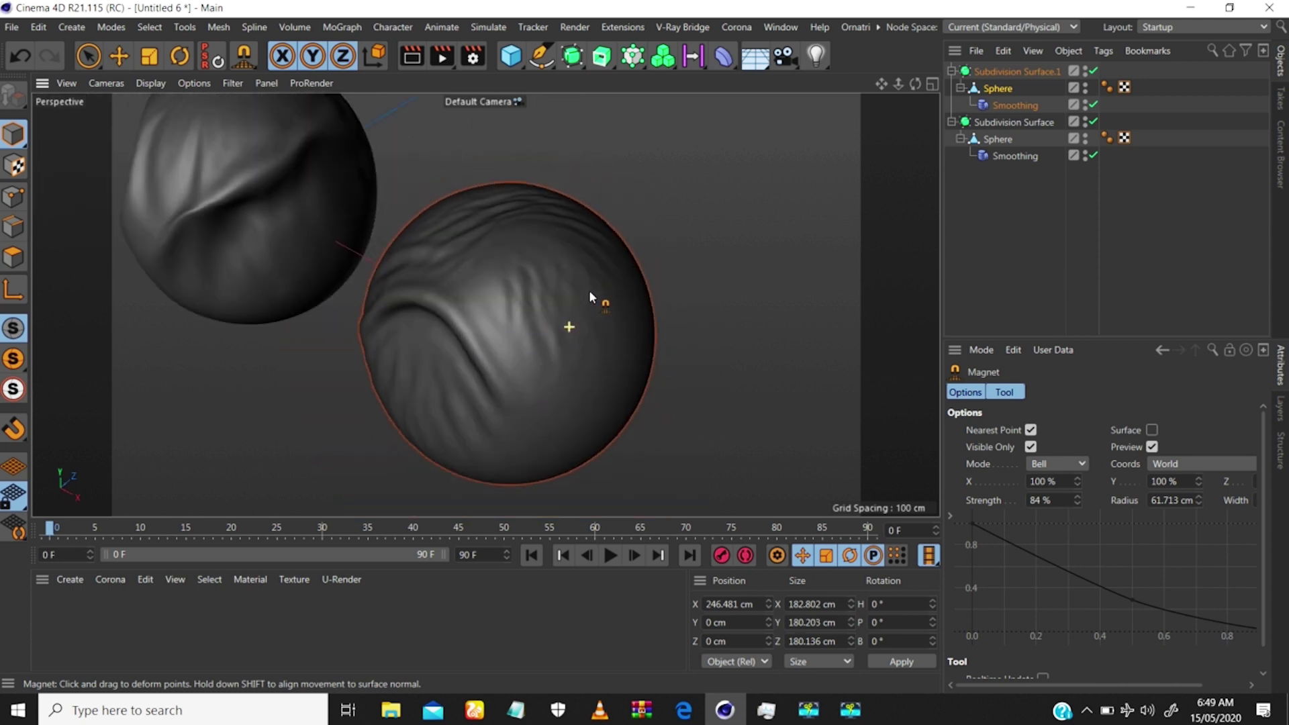
# Pull more wrinkles into the second sphere with the Magnet tool, reducing its radius to about 28.3 cm for the closer strokes.
pyautogui.moveTo(598, 344); pyautogui.dragTo(618, 328)
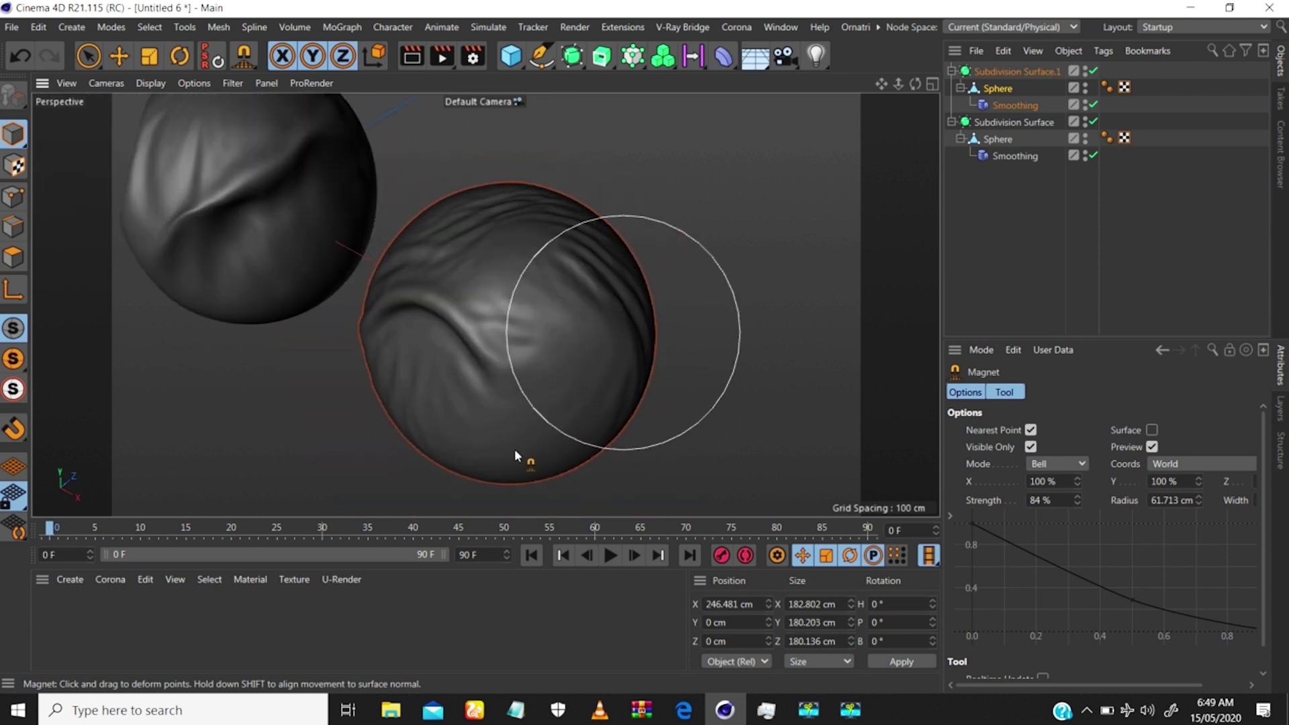
pyautogui.moveTo(513, 404)
pyautogui.mouseDown()
pyautogui.moveTo(518, 362)
pyautogui.moveTo(486, 380)
pyautogui.moveTo(418, 353)
pyautogui.moveTo(617, 365)
pyautogui.mouseUp()
pyautogui.scroll(5, 433, 271)
pyautogui.moveTo(486, 304); pyautogui.dragTo(387, 313, button='middle')
pyautogui.moveTo(380, 353); pyautogui.dragTo(419, 299)
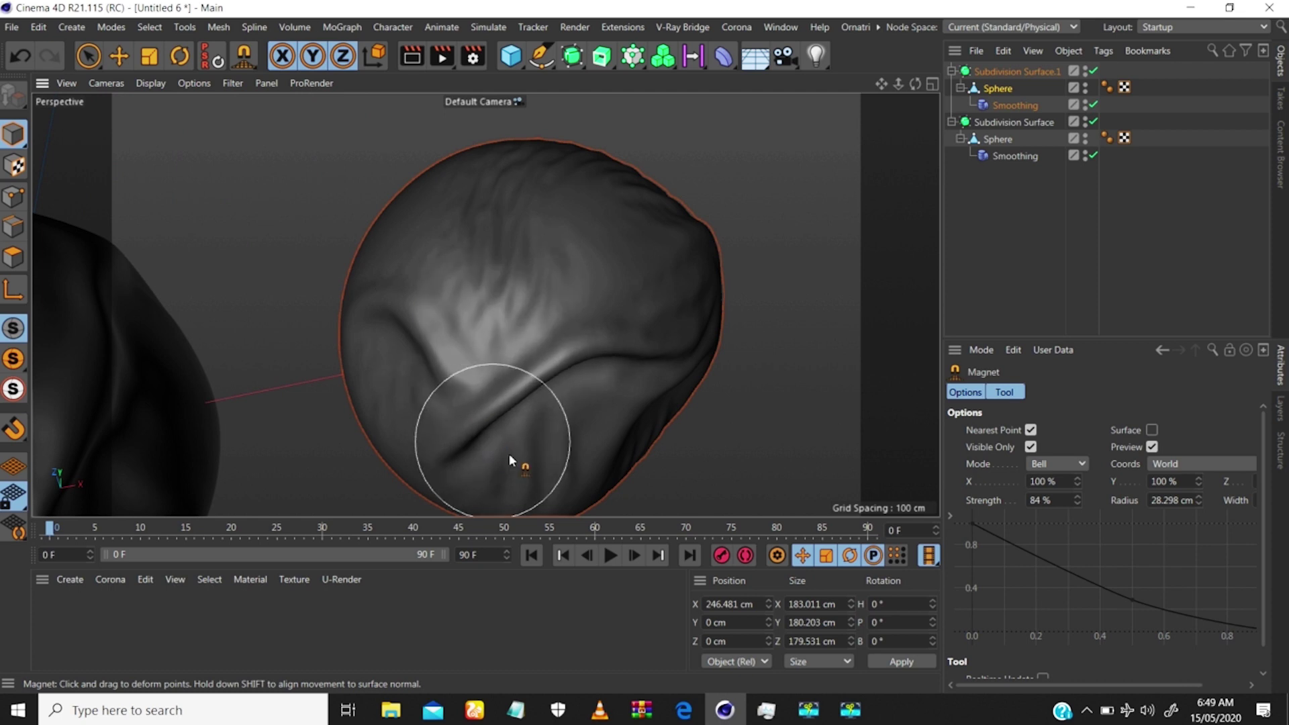
pyautogui.moveTo(509, 453); pyautogui.dragTo(490, 324)
# Examine and compare the wrinkles on the first and second spheres from several angles and distances.
pyautogui.keyDown('alt'); pyautogui.moveTo(490, 323); pyautogui.dragTo(364, 305, button='right'); pyautogui.keyUp('alt')
pyautogui.keyDown('alt'); pyautogui.moveTo(364, 304); pyautogui.dragTo(485, 306); pyautogui.keyUp('alt')
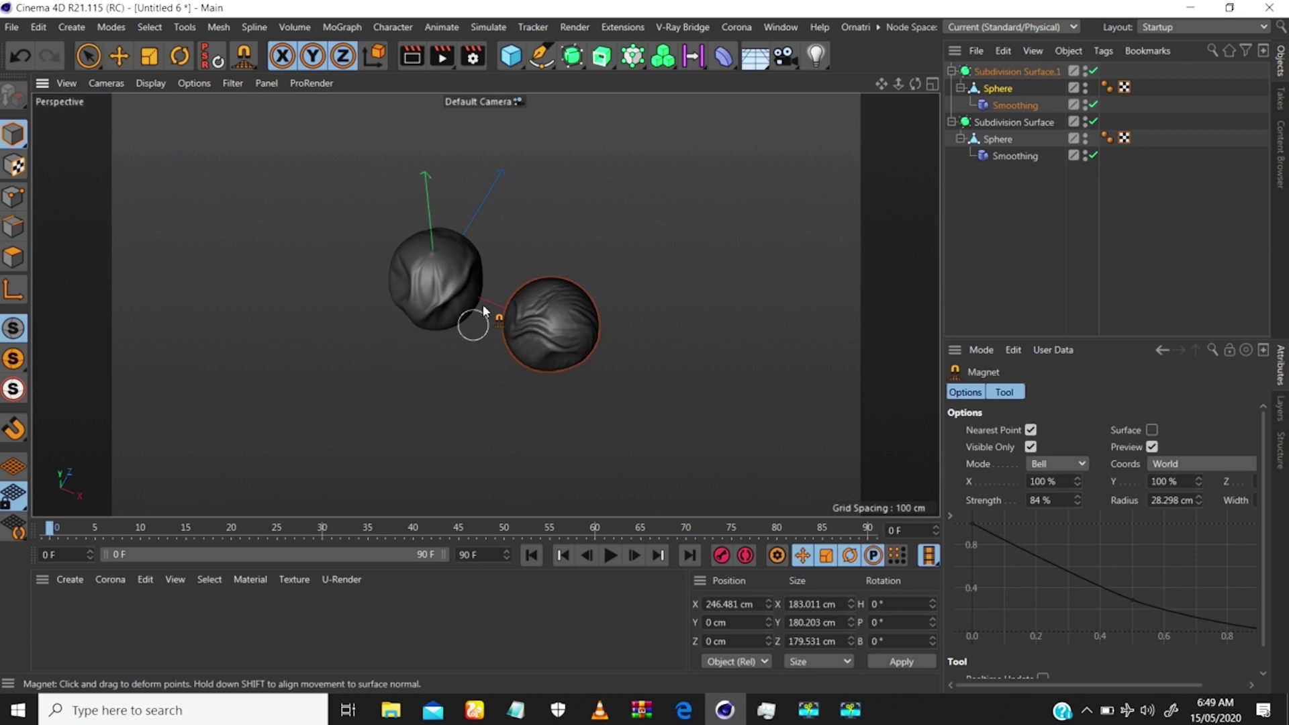
pyautogui.keyDown('alt'); pyautogui.moveTo(485, 306); pyautogui.dragTo(385, 275, button='middle'); pyautogui.keyUp('alt')
pyautogui.keyDown('alt'); pyautogui.moveTo(385, 275); pyautogui.dragTo(441, 302, button='right'); pyautogui.keyUp('alt')
pyautogui.keyDown('alt'); pyautogui.moveTo(454, 390); pyautogui.dragTo(358, 302); pyautogui.keyUp('alt')
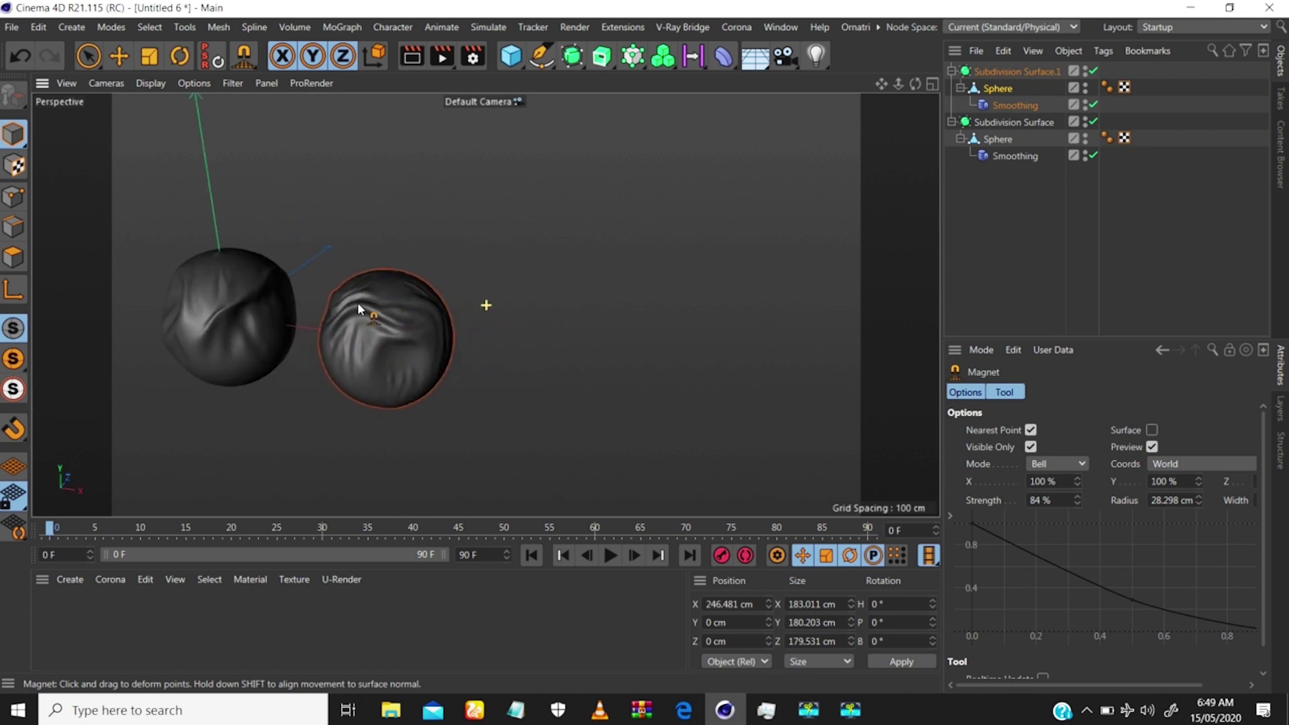
pyautogui.keyDown('alt'); pyautogui.moveTo(353, 325); pyautogui.dragTo(401, 268, button='right'); pyautogui.keyUp('alt')
pyautogui.moveTo(400, 268)
pyautogui.keyDown('alt'); pyautogui.mouseDown()
pyautogui.moveTo(418, 337)
pyautogui.moveTo(389, 271)
pyautogui.mouseUp(); pyautogui.keyUp('alt')
pyautogui.scroll(-3, 383, 309)
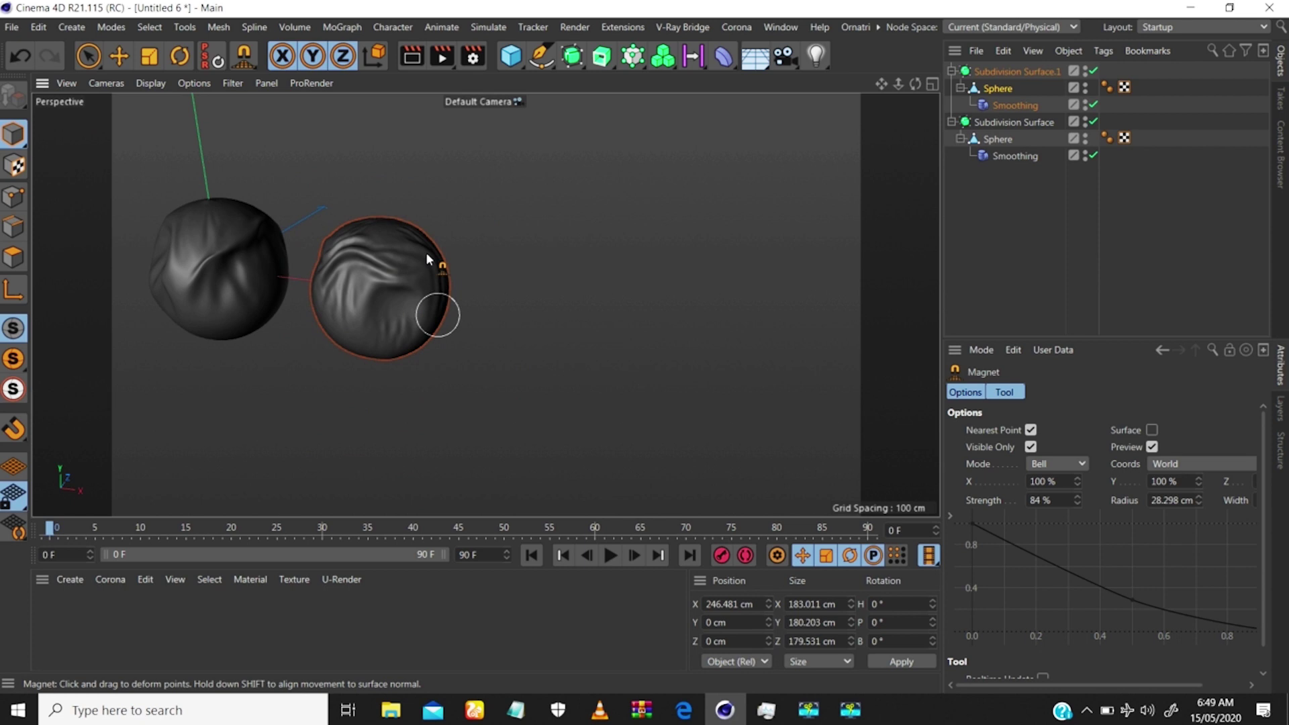
pyautogui.moveTo(356, 291)
pyautogui.mouseDown()
pyautogui.moveTo(349, 272)
pyautogui.moveTo(322, 330)
pyautogui.moveTo(351, 308)
pyautogui.mouseUp()
pyautogui.scroll(-1, 415, 262)
pyautogui.keyDown('alt'); pyautogui.moveTo(383, 256); pyautogui.dragTo(338, 262, button='middle'); pyautogui.keyUp('alt')
# Add a parametric sphere, move it along X to about 483 cm beside the second sphere, and set its segments to 60.
pyautogui.click(511, 56)
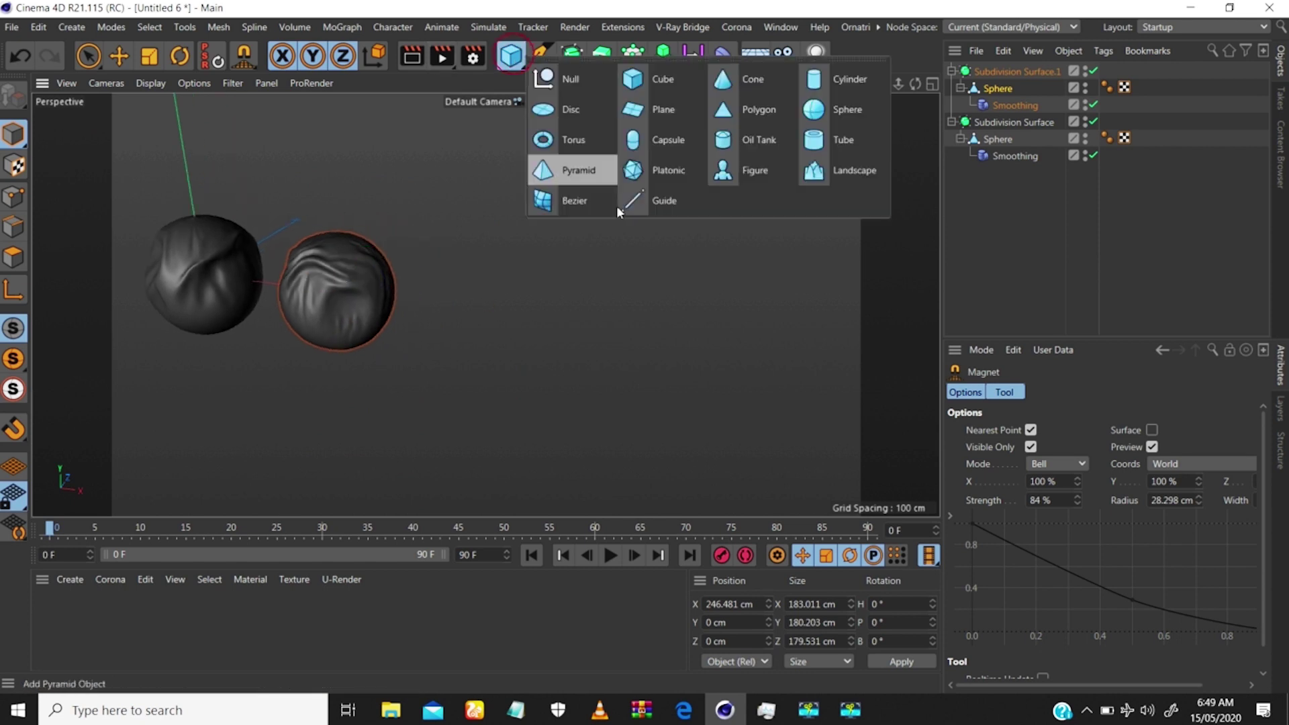
pyautogui.click(827, 111)
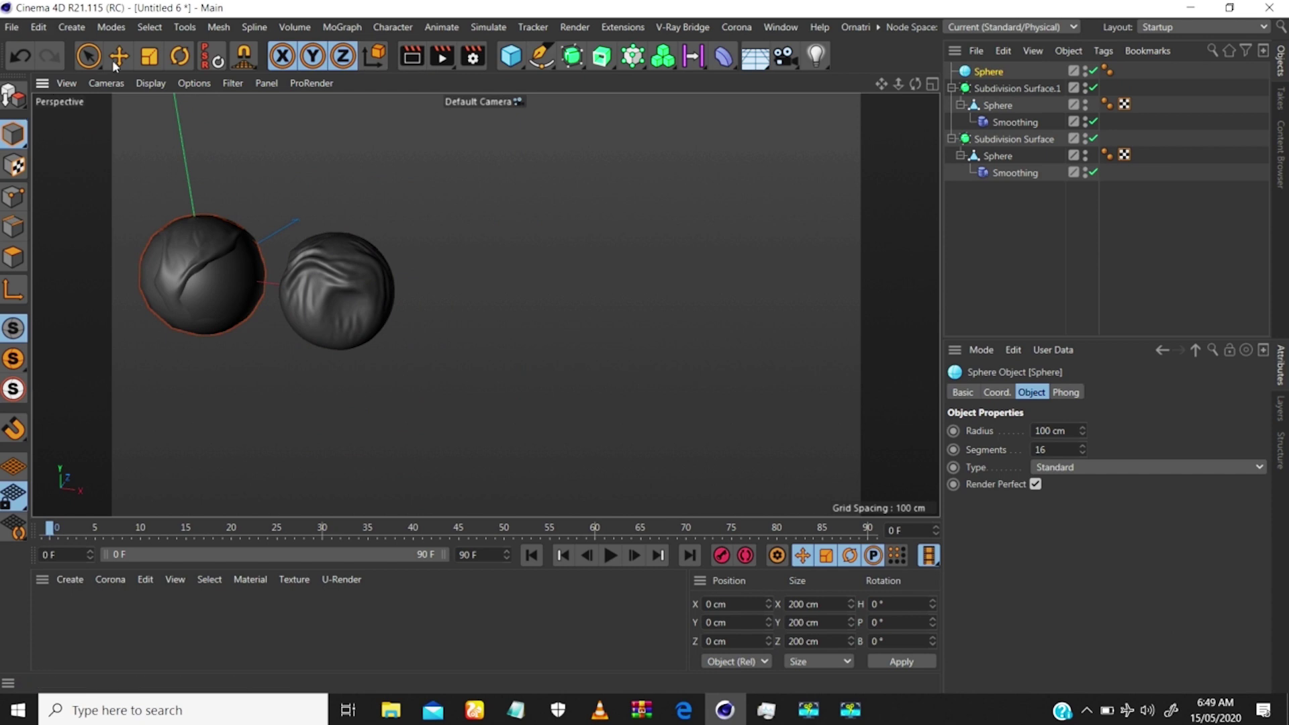
pyautogui.moveTo(231, 282); pyautogui.dragTo(513, 313)
pyautogui.click(987, 72)
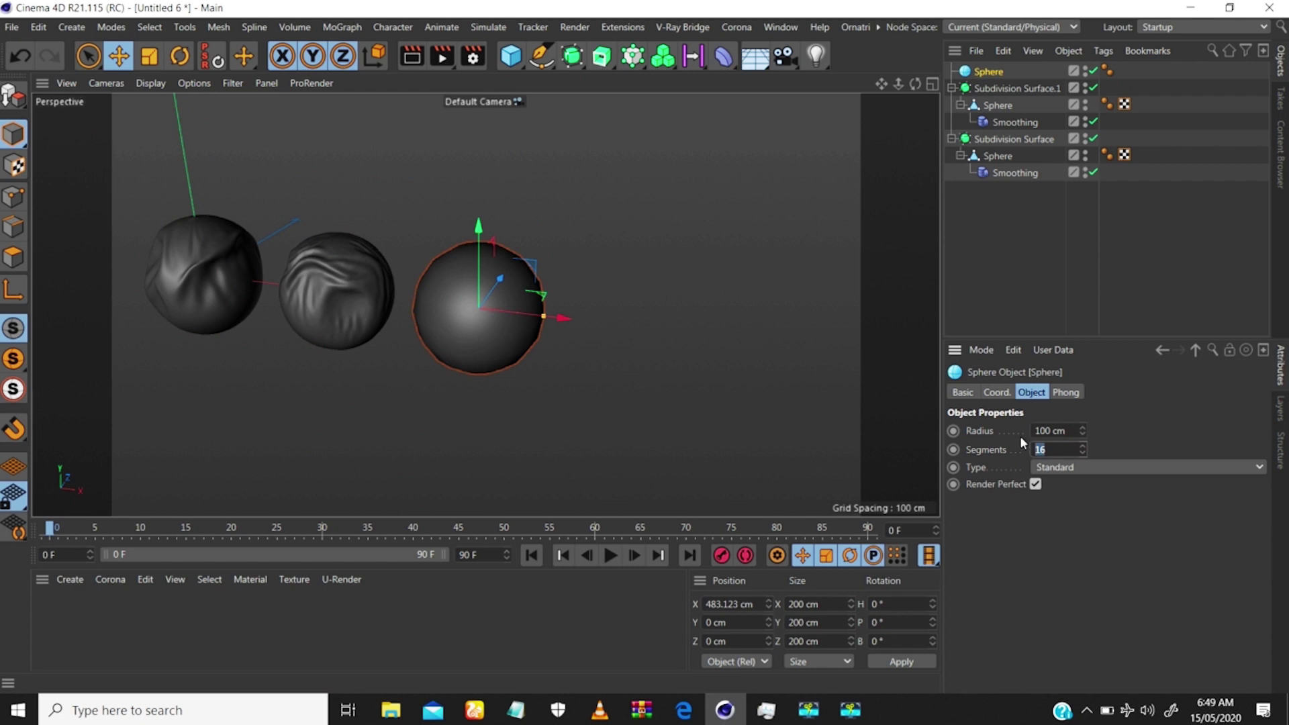
pyautogui.press('Return')
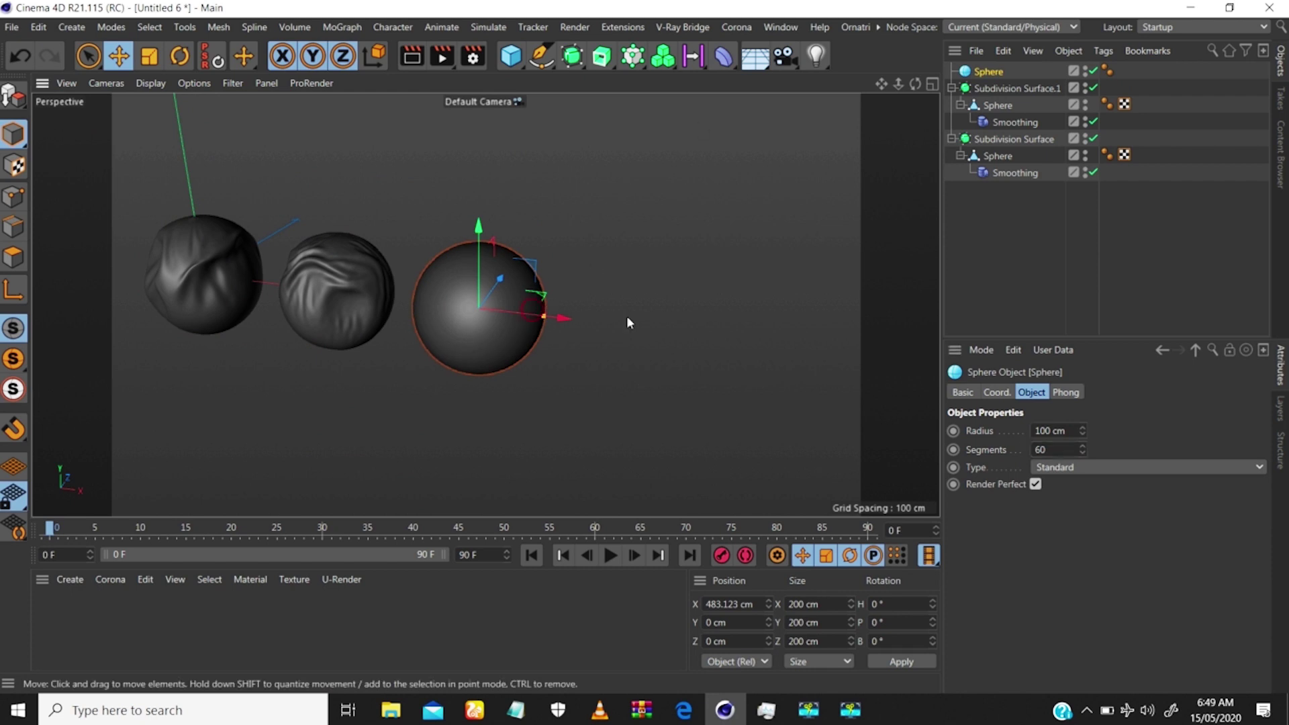
pyautogui.keyDown('alt'); pyautogui.moveTo(627, 316); pyautogui.dragTo(948, 388); pyautogui.keyUp('alt')
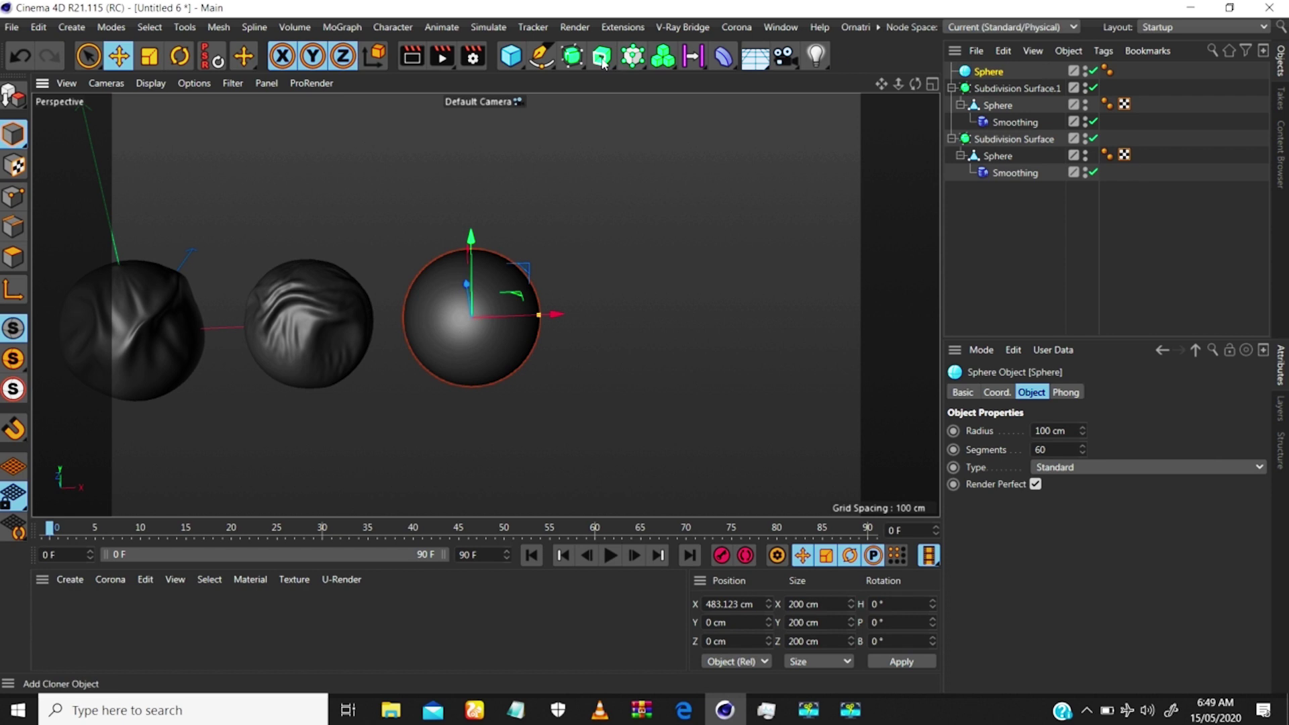
# Place the third sphere inside a new Subdivision Surface and add a Smoothing deformer as the sphere's child.
pyautogui.click(723, 55)
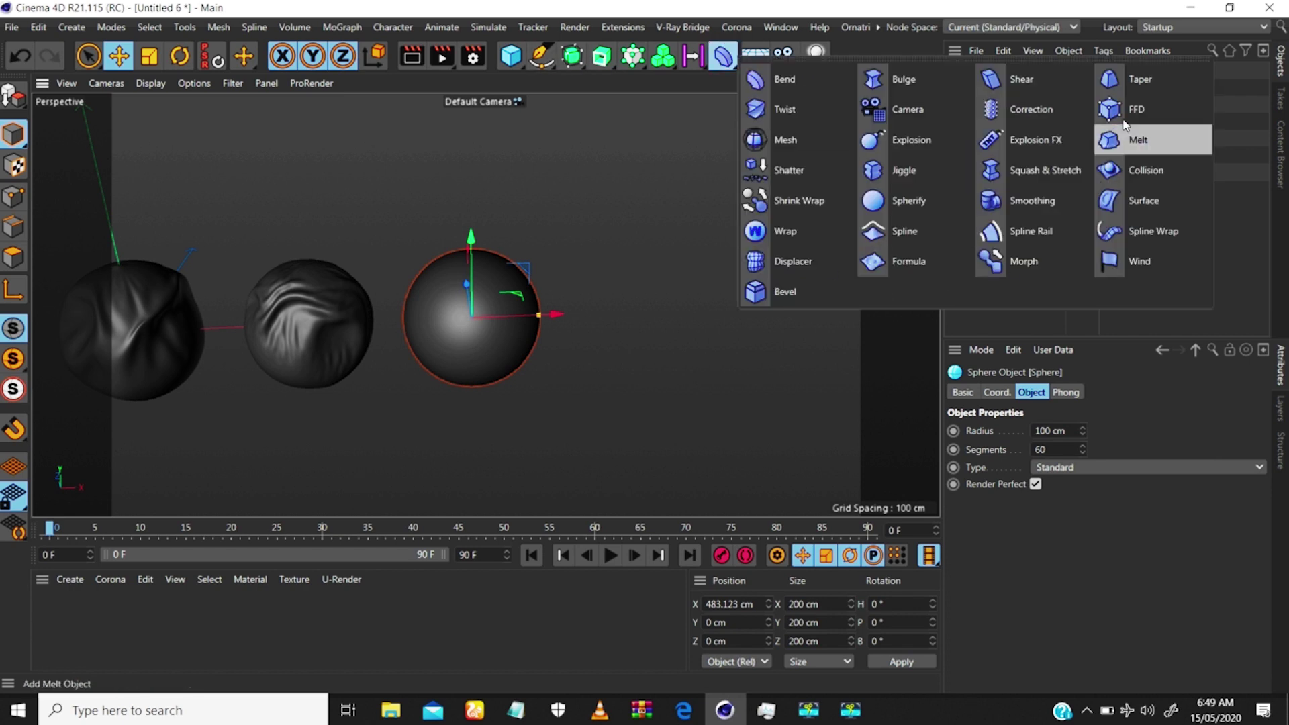
pyautogui.click(1240, 197)
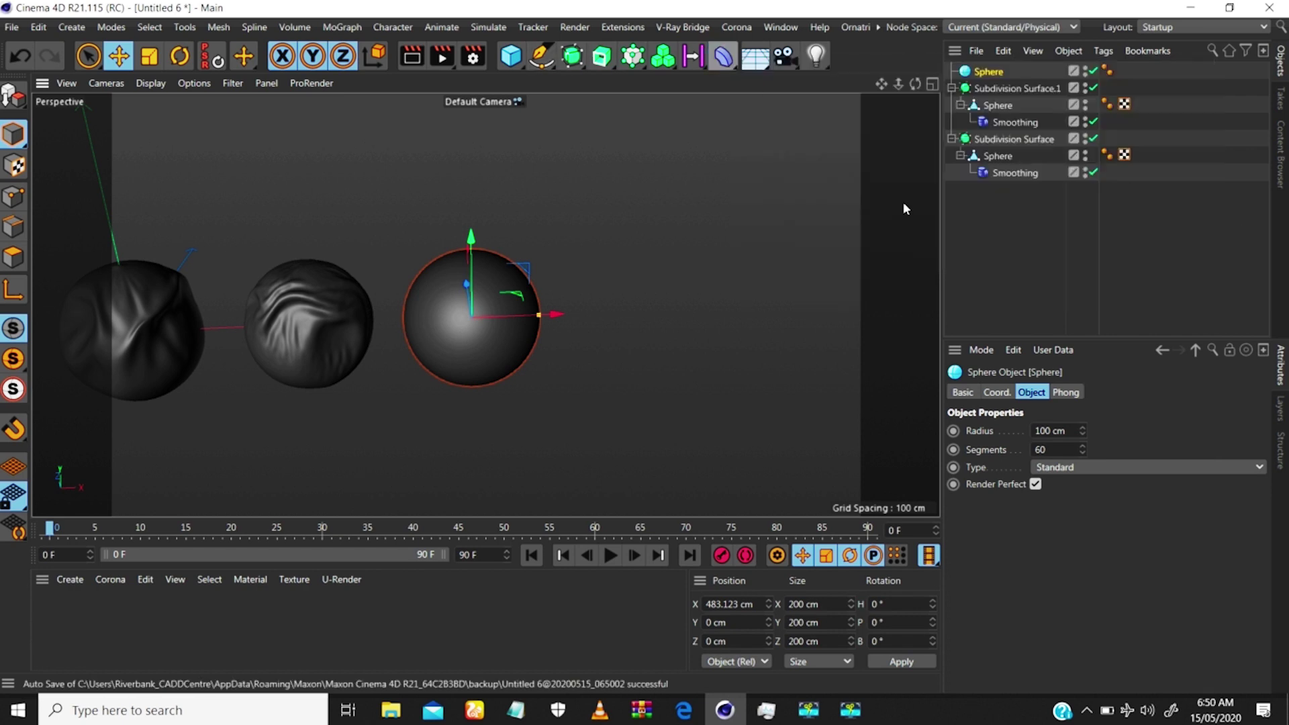
pyautogui.click(602, 57)
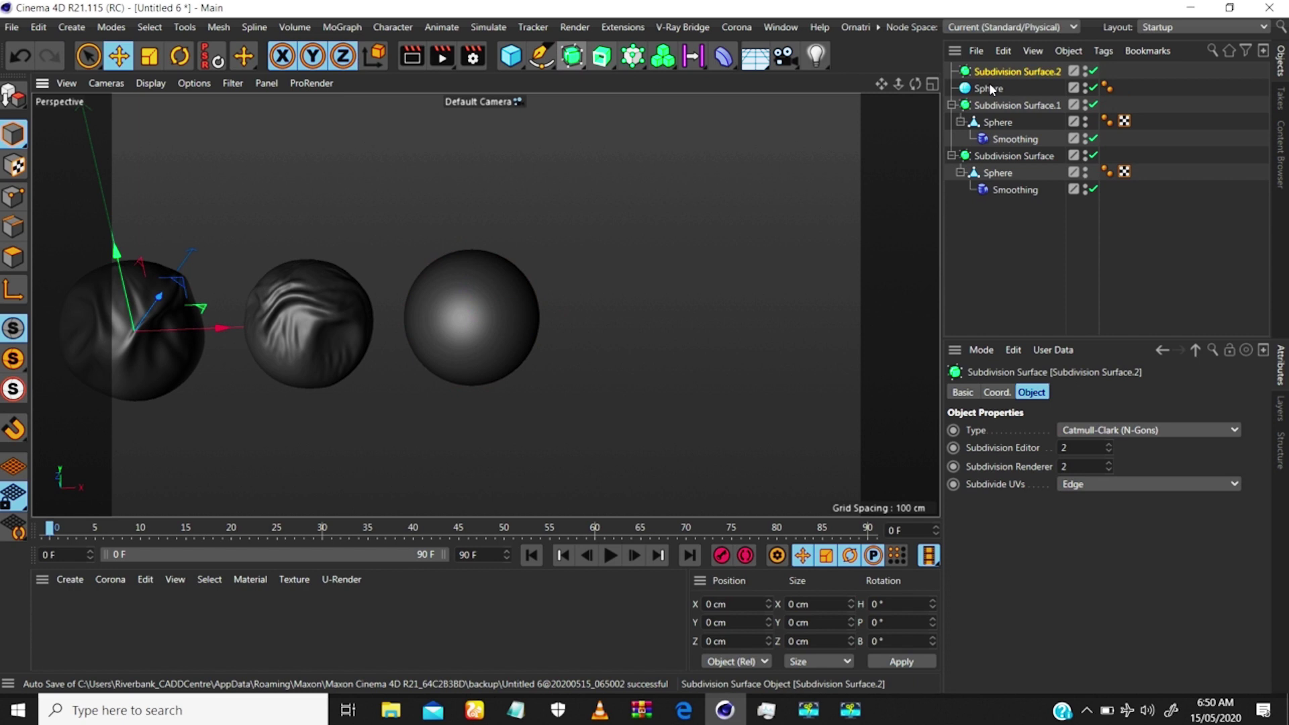
pyautogui.click(991, 73)
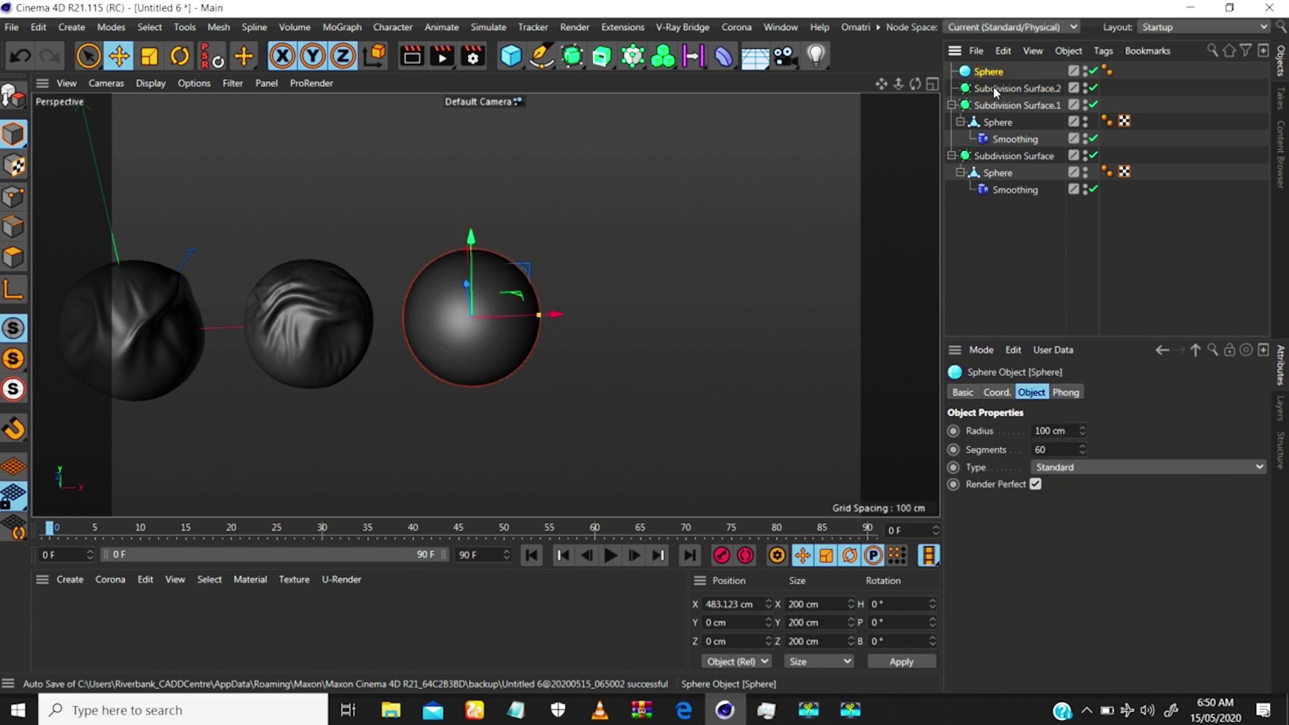
pyautogui.click(724, 56)
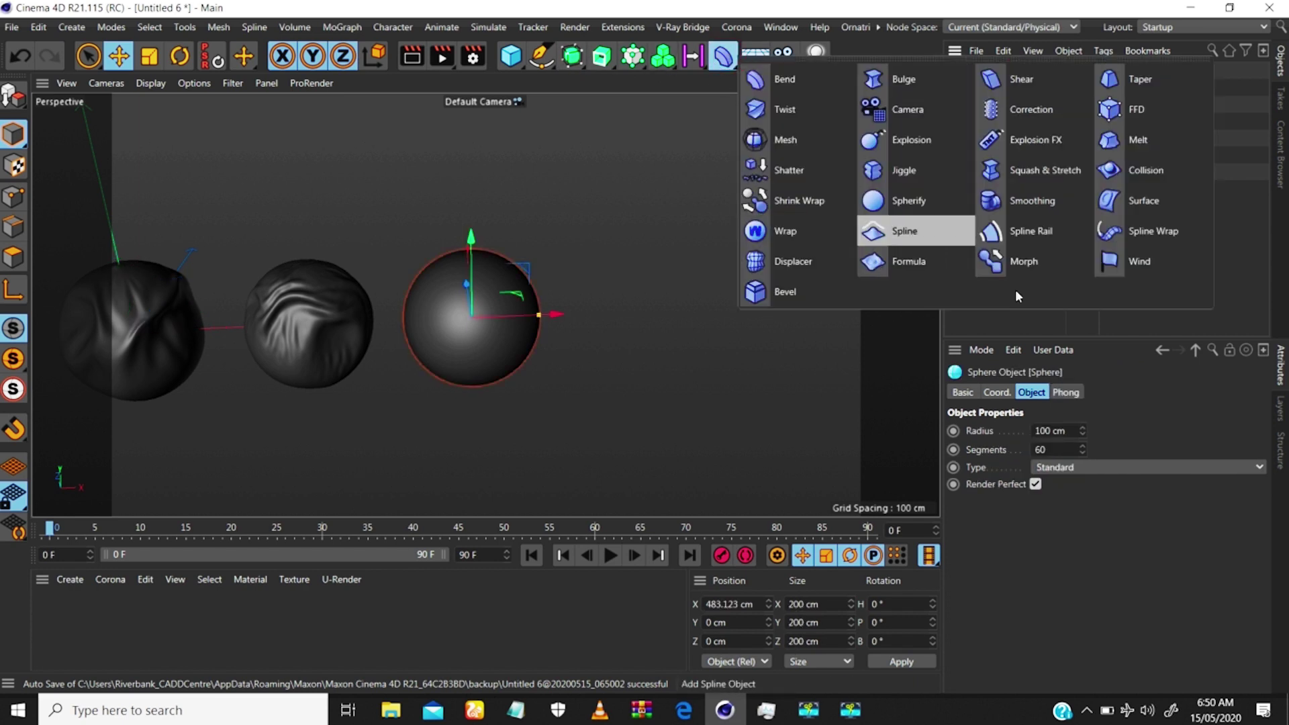
pyautogui.click(1020, 201)
pyautogui.moveTo(997, 71); pyautogui.dragTo(992, 108)
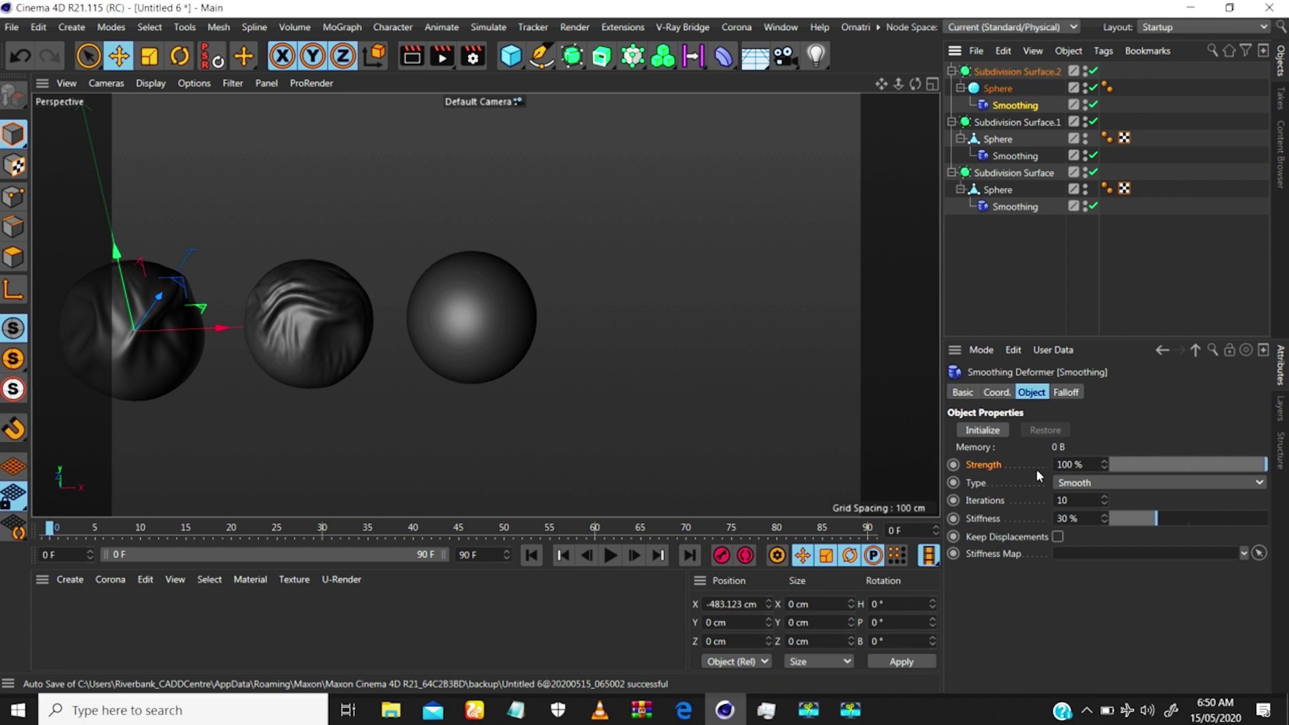
# Set the third sphere's Smoothing deformer to type Relax, initialize it, and set stiffness to 0 %.
pyautogui.click(1088, 482)
pyautogui.click(1075, 500)
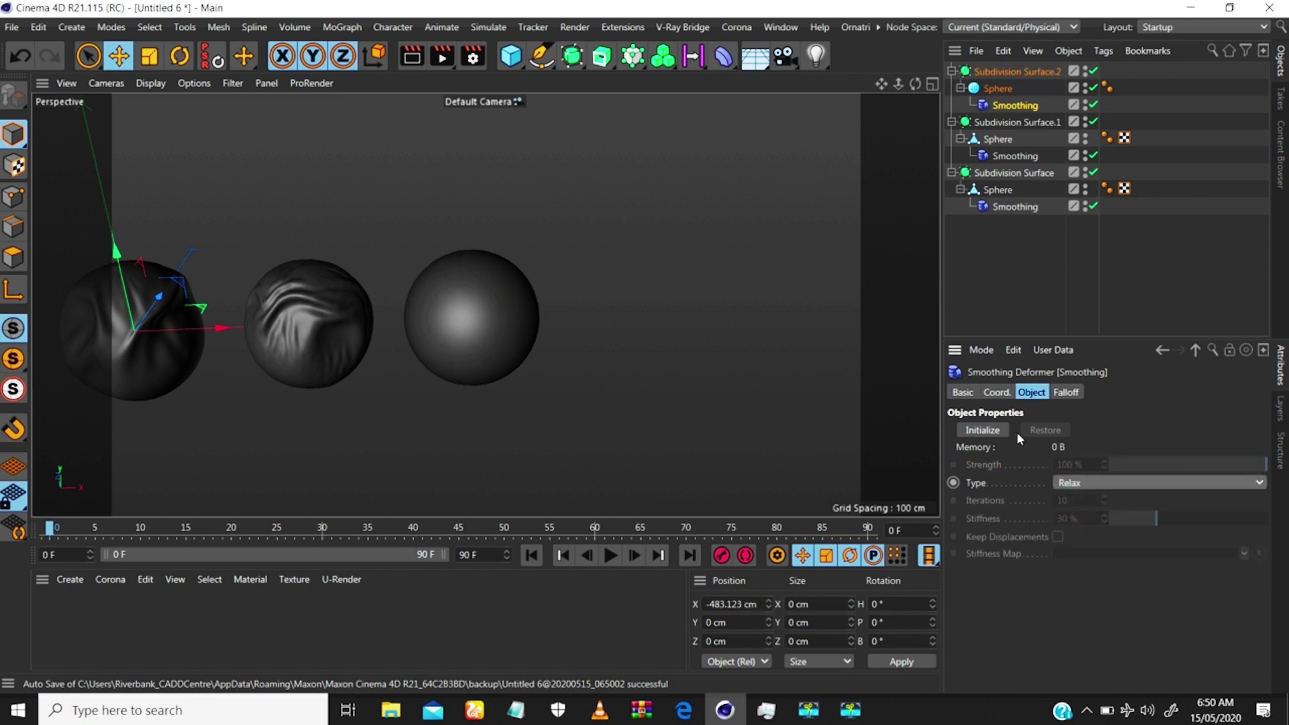
pyautogui.click(985, 430)
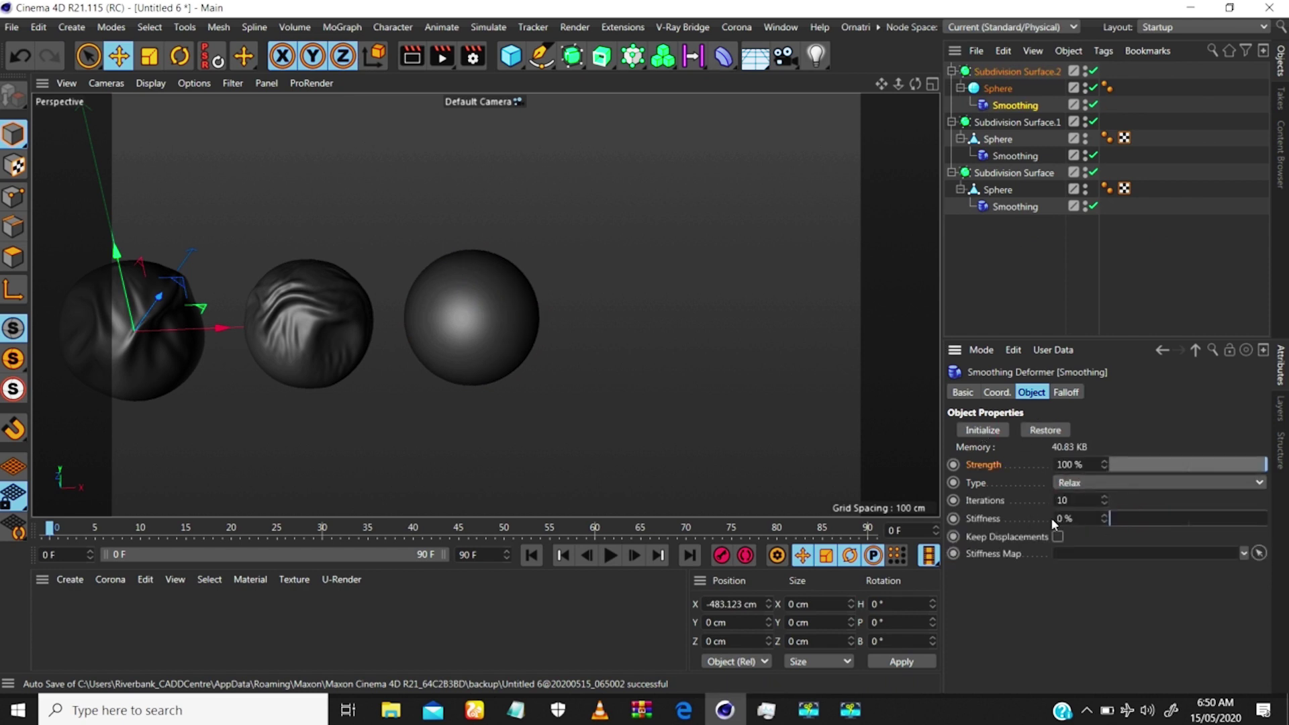
# Activate the Magnet tool for the third sphere and add a Correction deformer as the sphere's child, above Smoothing.
pyautogui.click(1009, 88)
pyautogui.moveTo(244, 62); pyautogui.dragTo(289, 107)
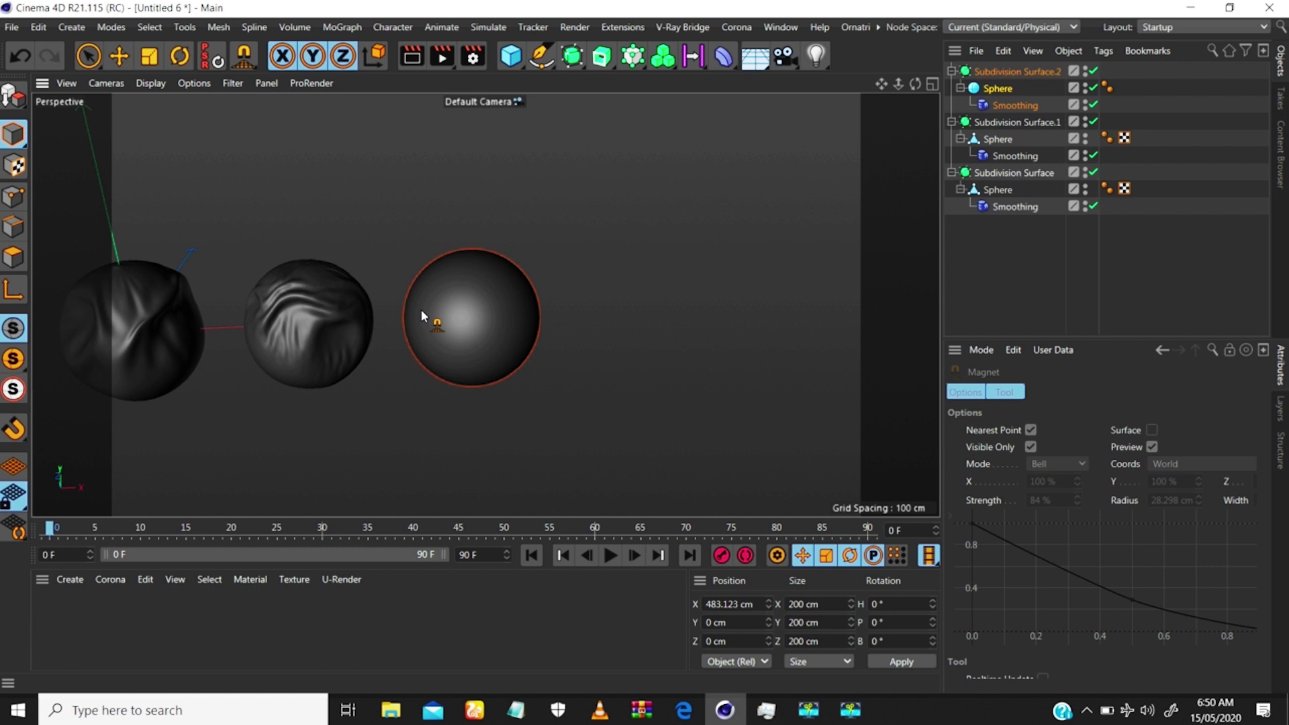
pyautogui.scroll(5, 469, 255)
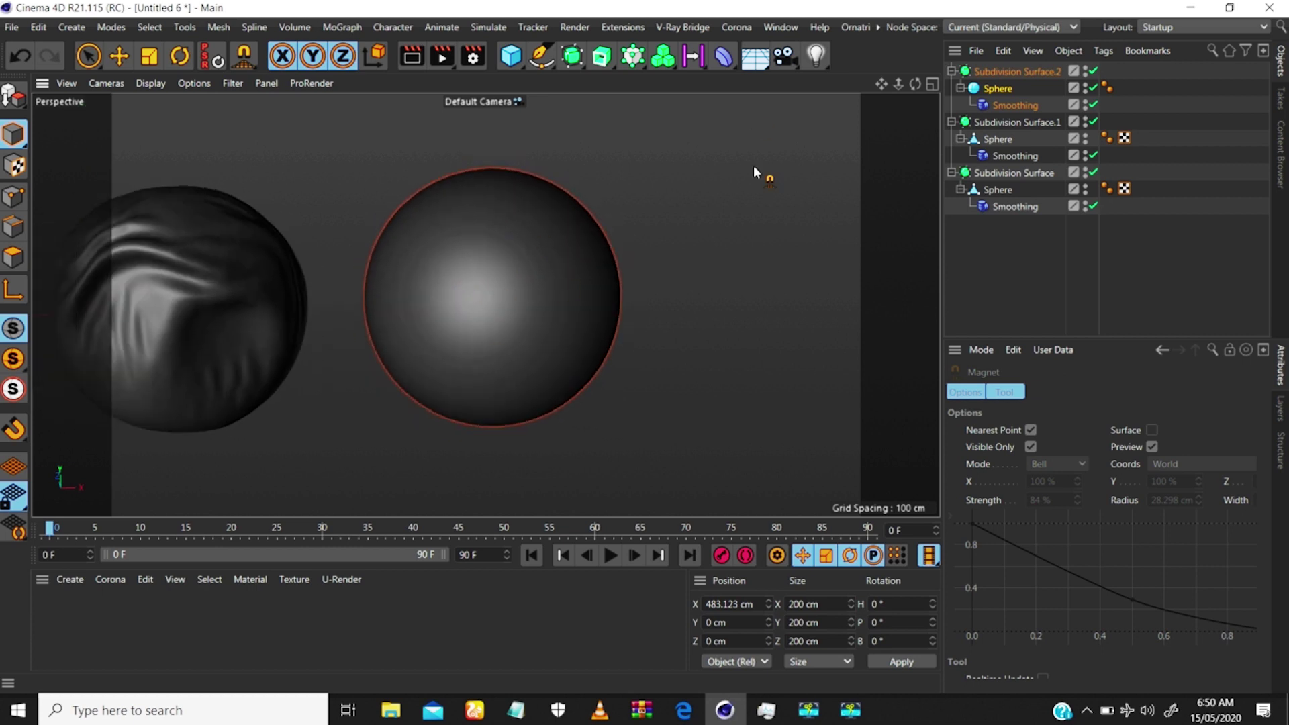
pyautogui.click(723, 58)
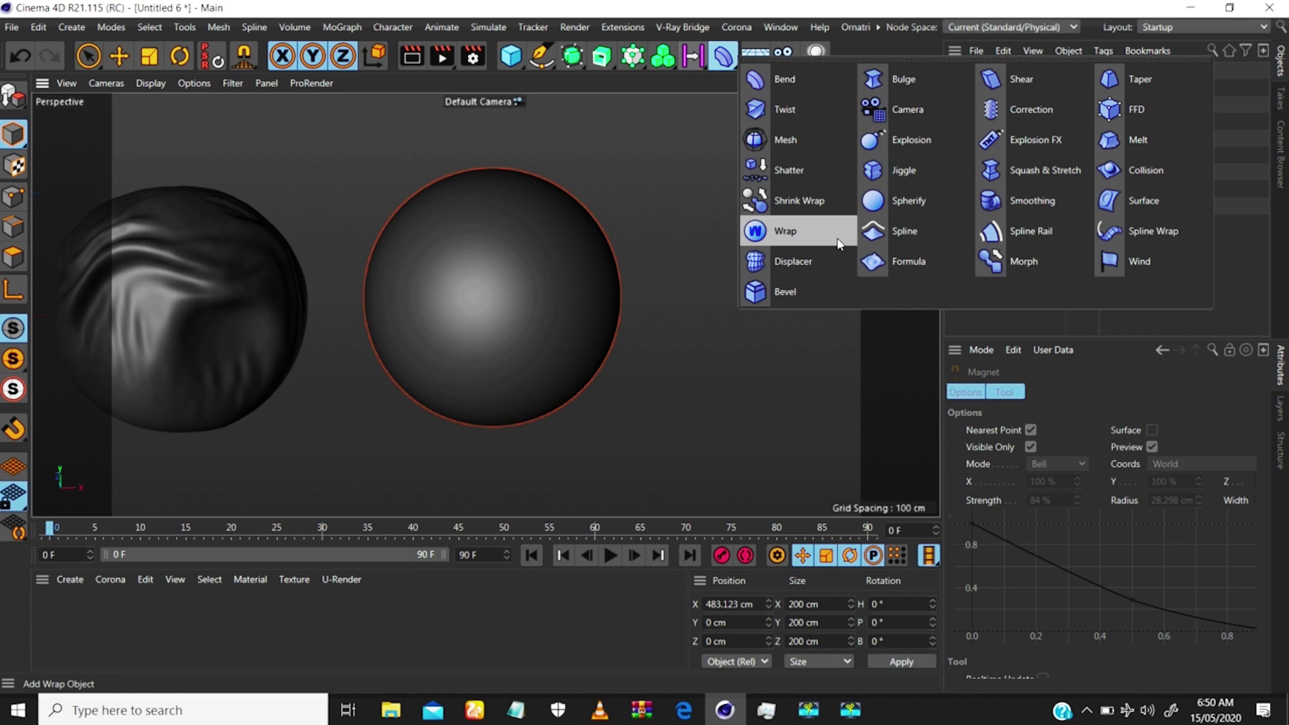
pyautogui.click(1022, 111)
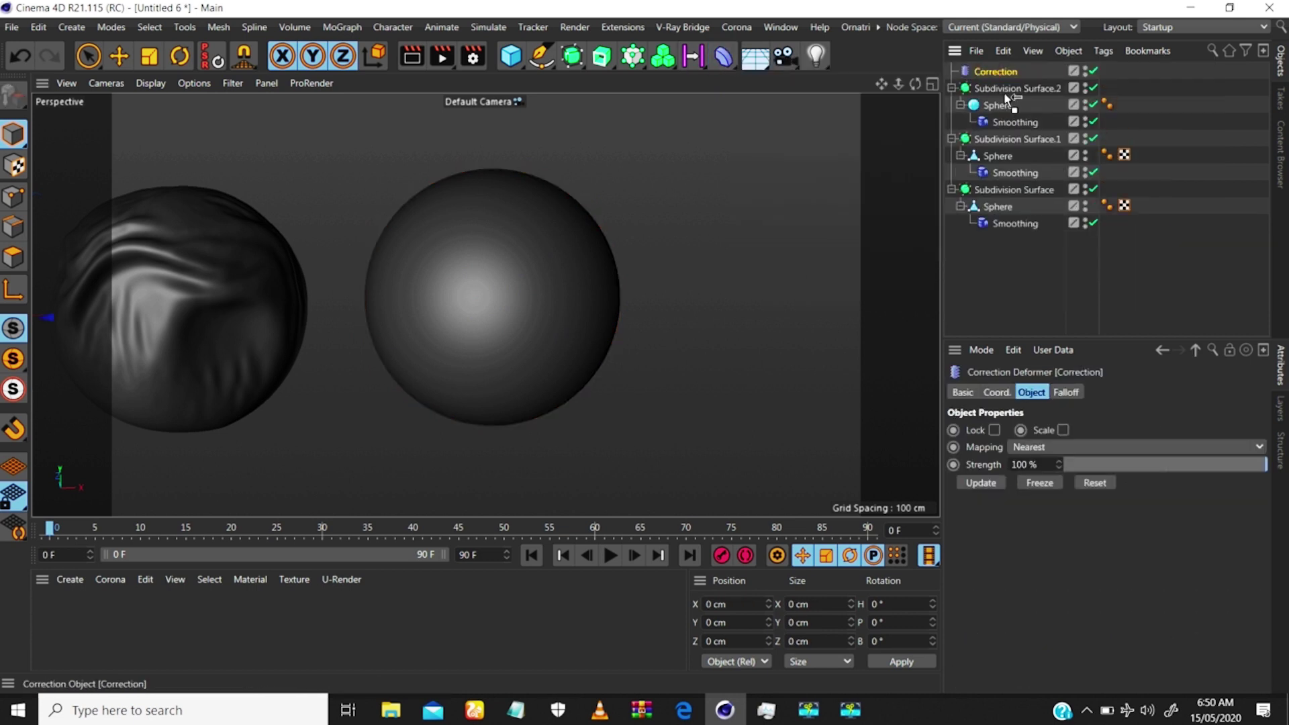
pyautogui.moveTo(1001, 110); pyautogui.dragTo(999, 116)
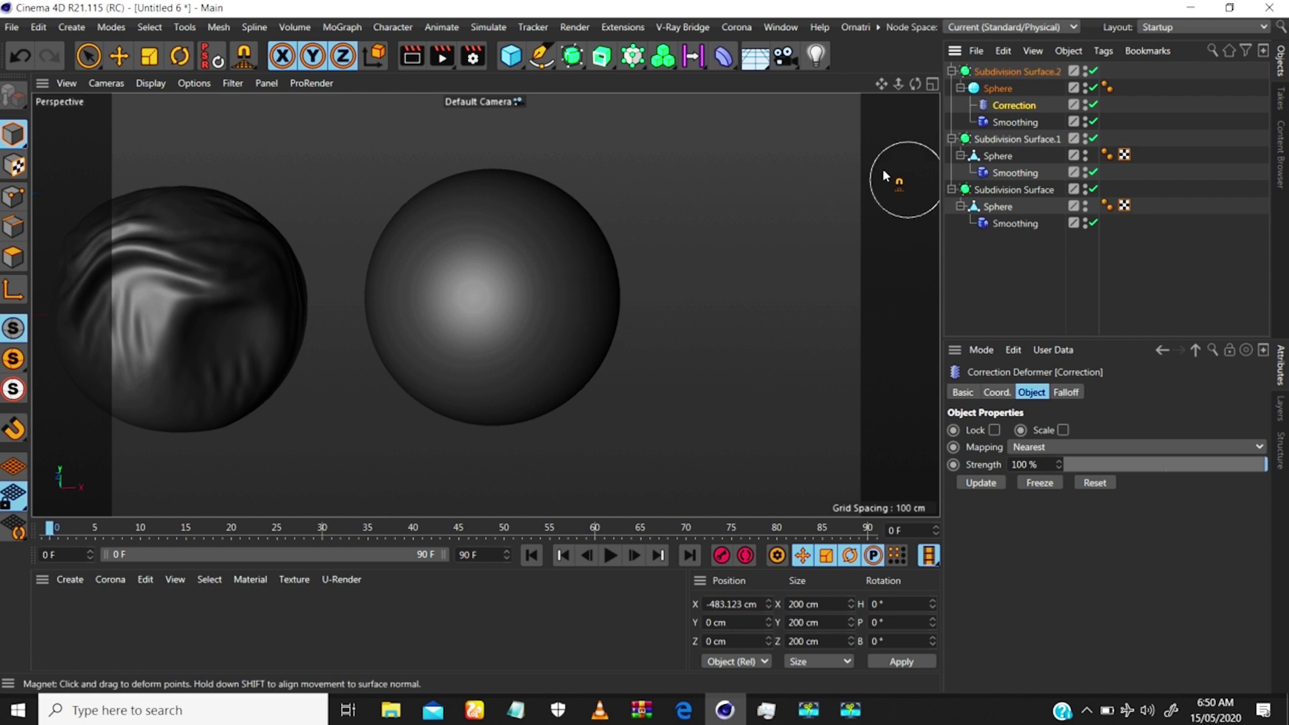
# With the Correction deformer selected, pull the third sphere's surface in several Magnet strokes to form folds around it.
pyautogui.click(997, 89)
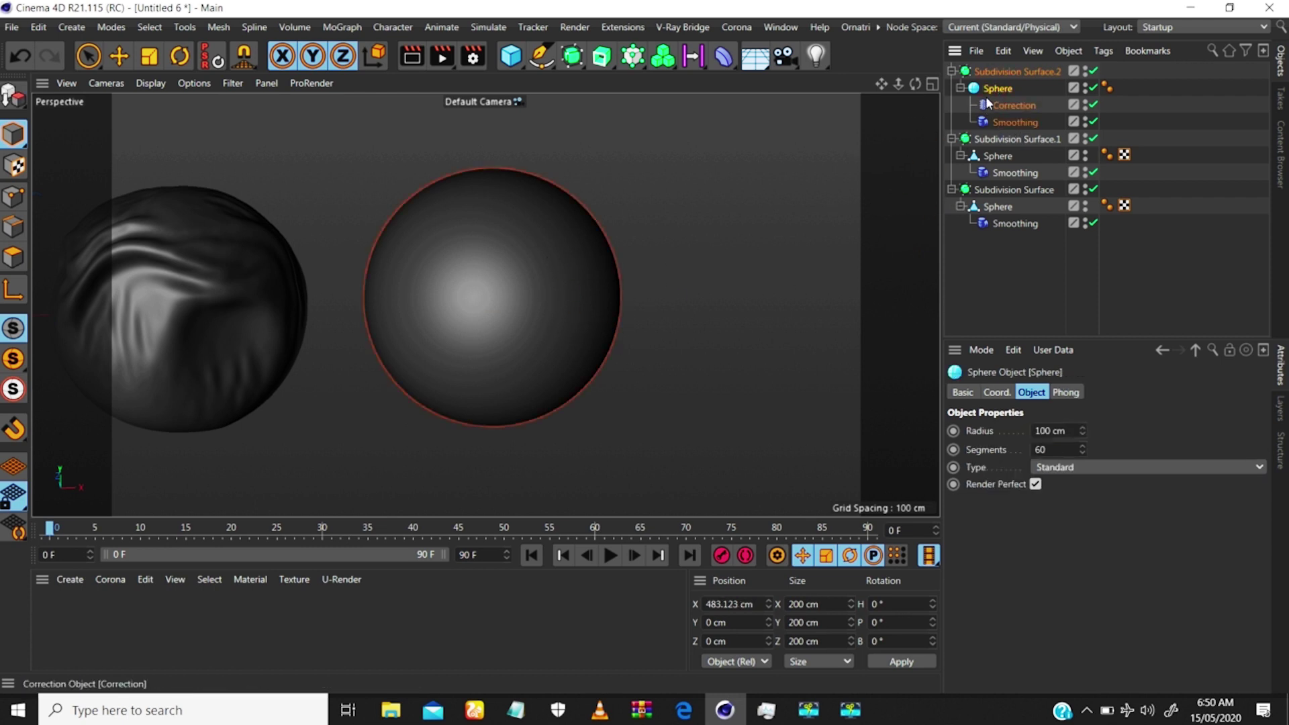
pyautogui.press('m')
pyautogui.press('i')
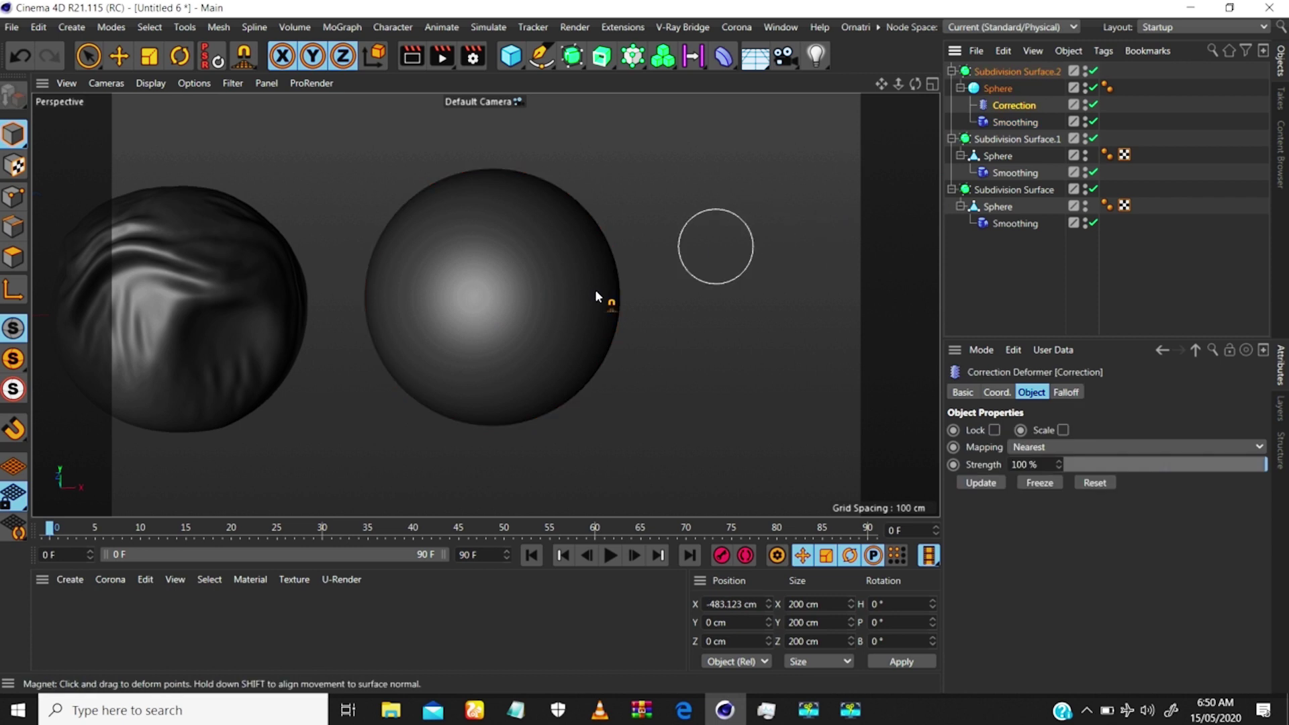
pyautogui.moveTo(524, 342)
pyautogui.mouseDown()
pyautogui.moveTo(536, 331)
pyautogui.moveTo(533, 360)
pyautogui.moveTo(554, 310)
pyautogui.moveTo(415, 278)
pyautogui.moveTo(481, 244)
pyautogui.moveTo(534, 267)
pyautogui.moveTo(403, 320)
pyautogui.moveTo(429, 315)
pyautogui.mouseUp()
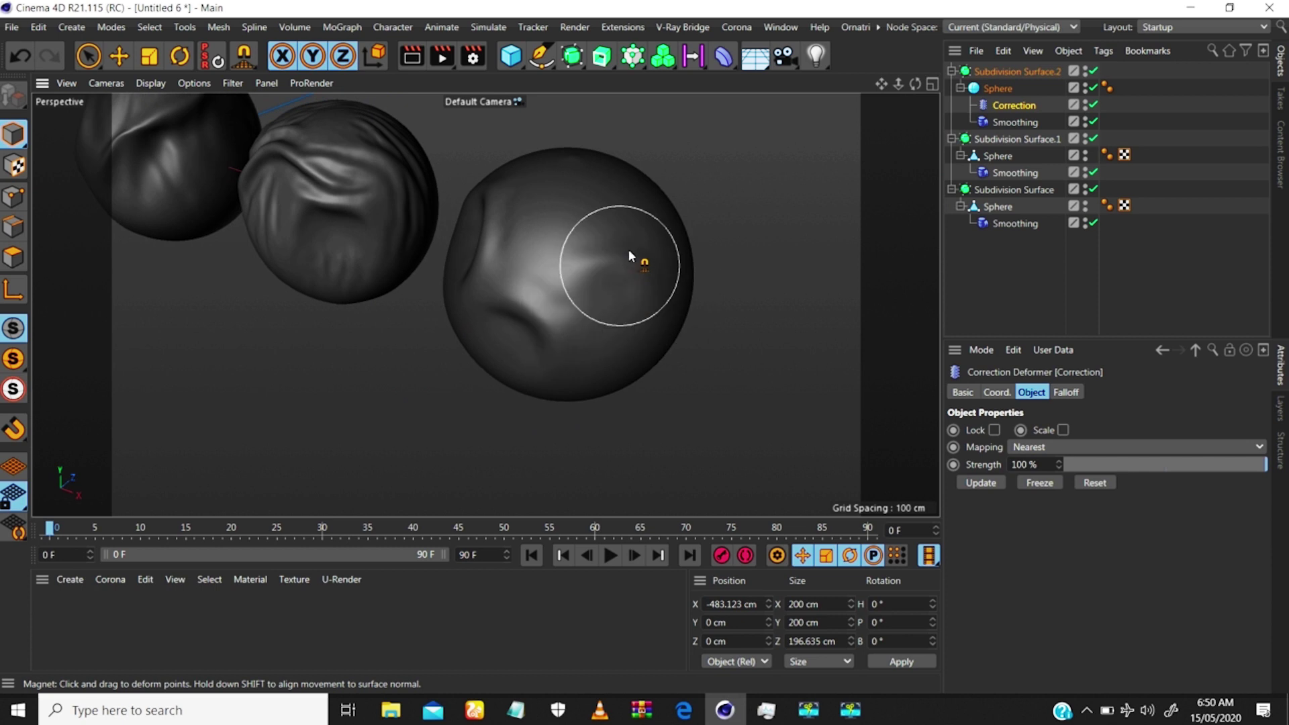
pyautogui.moveTo(558, 277); pyautogui.dragTo(606, 277, button='middle')
pyautogui.moveTo(619, 347); pyautogui.dragTo(652, 303)
pyautogui.moveTo(553, 305)
pyautogui.mouseDown()
pyautogui.moveTo(626, 295)
pyautogui.moveTo(606, 300)
pyautogui.mouseUp()
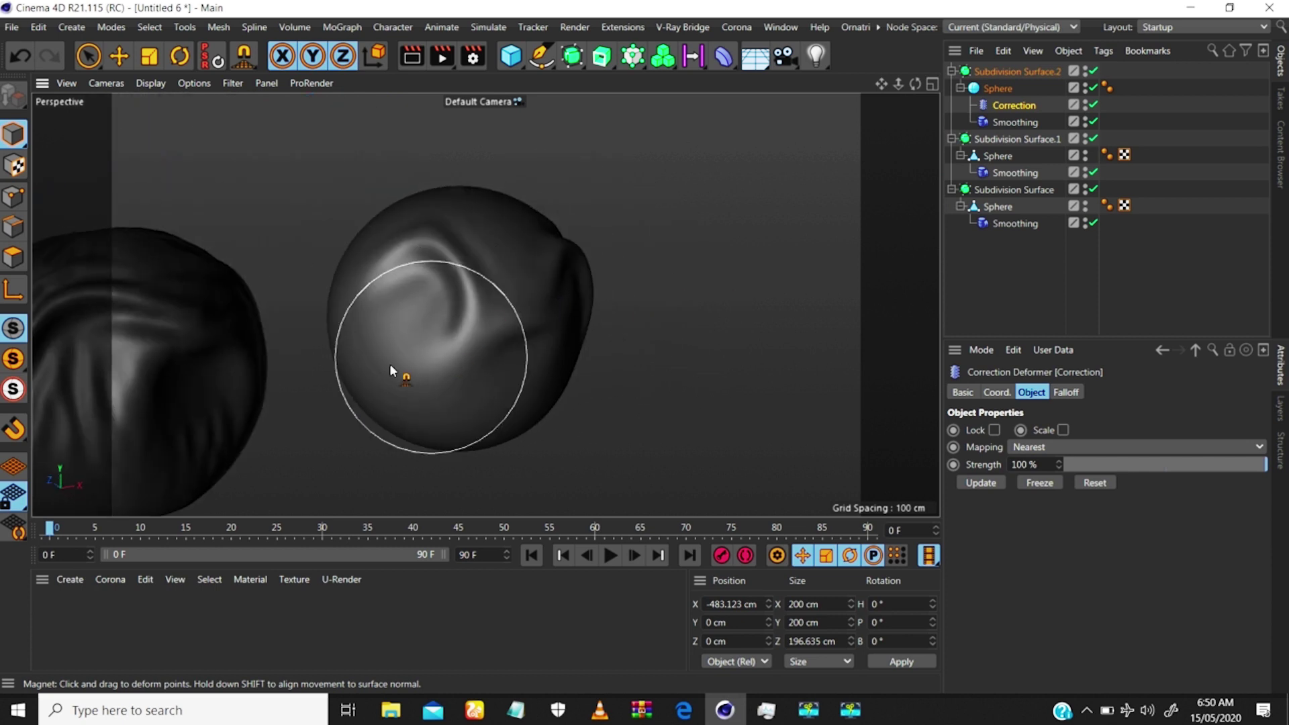
pyautogui.moveTo(384, 365); pyautogui.dragTo(380, 289)
pyautogui.moveTo(460, 376)
pyautogui.keyDown('alt'); pyautogui.mouseDown()
pyautogui.moveTo(292, 308)
pyautogui.moveTo(355, 348)
pyautogui.mouseUp(); pyautogui.keyUp('alt')
pyautogui.moveTo(562, 365)
pyautogui.mouseDown()
pyautogui.moveTo(568, 303)
pyautogui.moveTo(570, 322)
pyautogui.moveTo(651, 316)
pyautogui.moveTo(466, 441)
pyautogui.moveTo(430, 384)
pyautogui.moveTo(457, 349)
pyautogui.mouseUp()
# Set the third sphere's type to Icosahedron and reinitialize its Smoothing deformer.
pyautogui.click(998, 92)
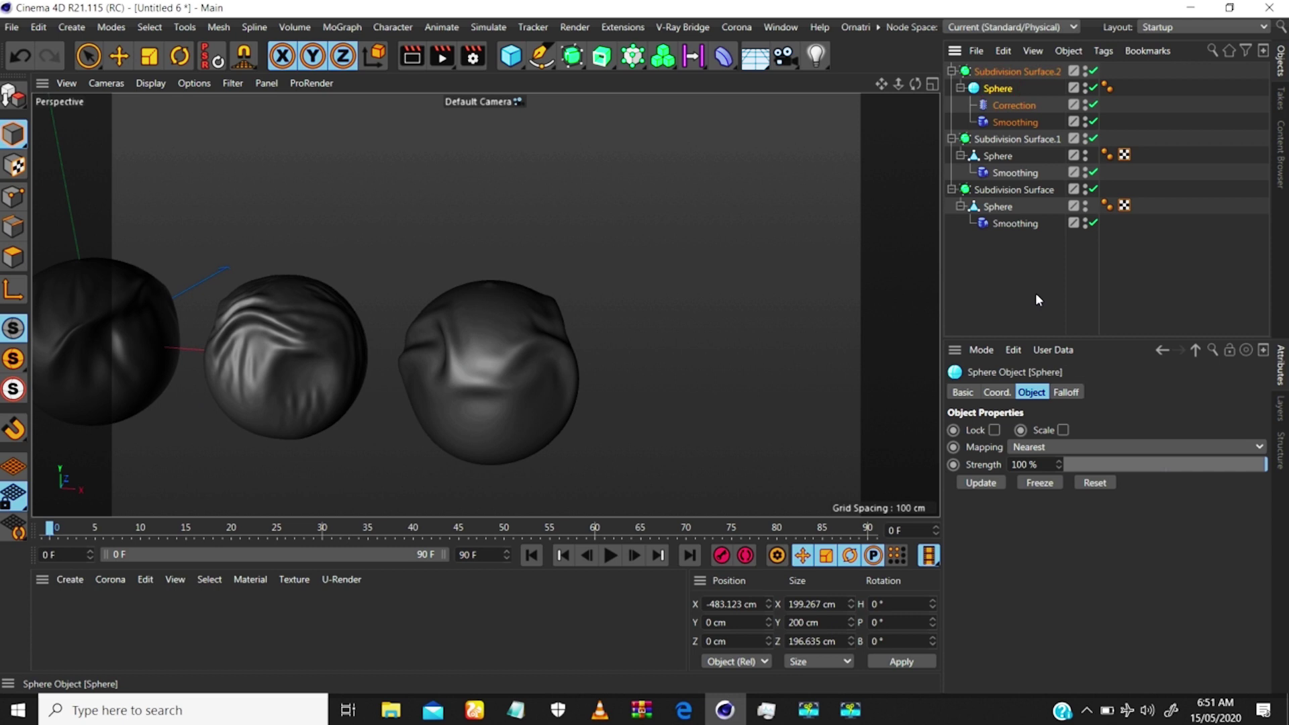
pyautogui.click(1073, 468)
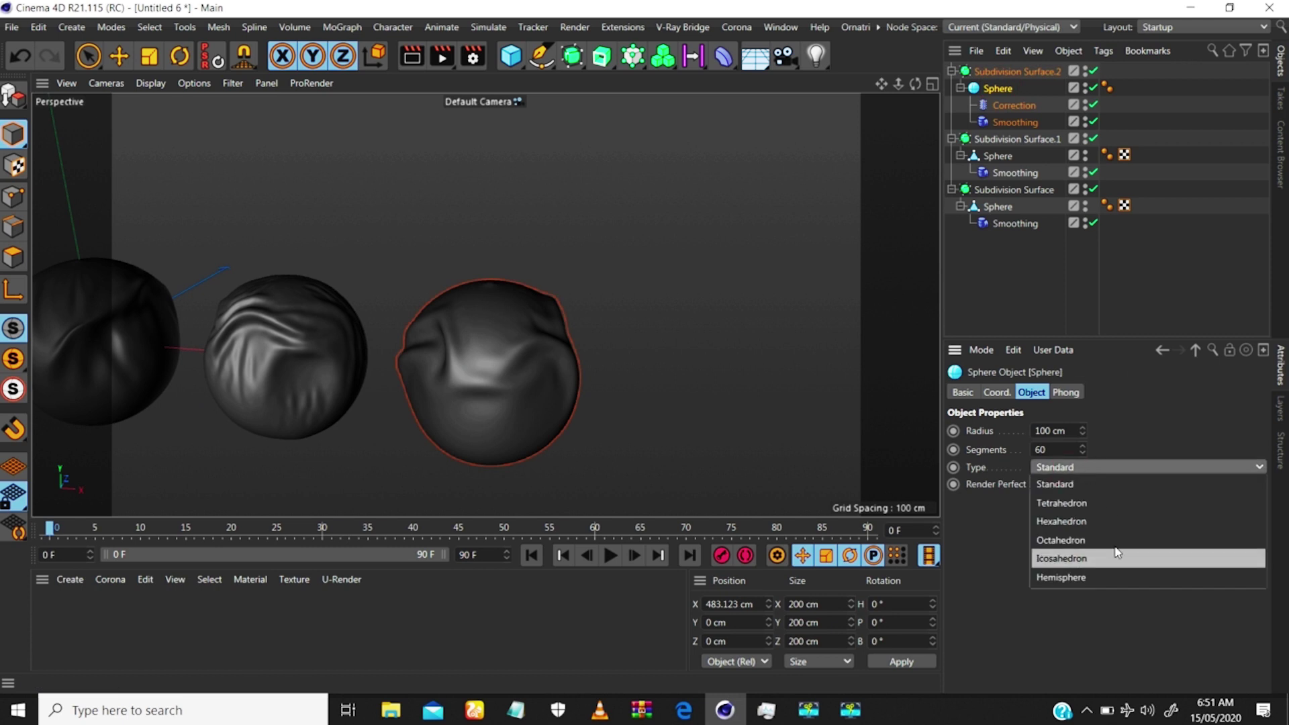
pyautogui.click(1075, 557)
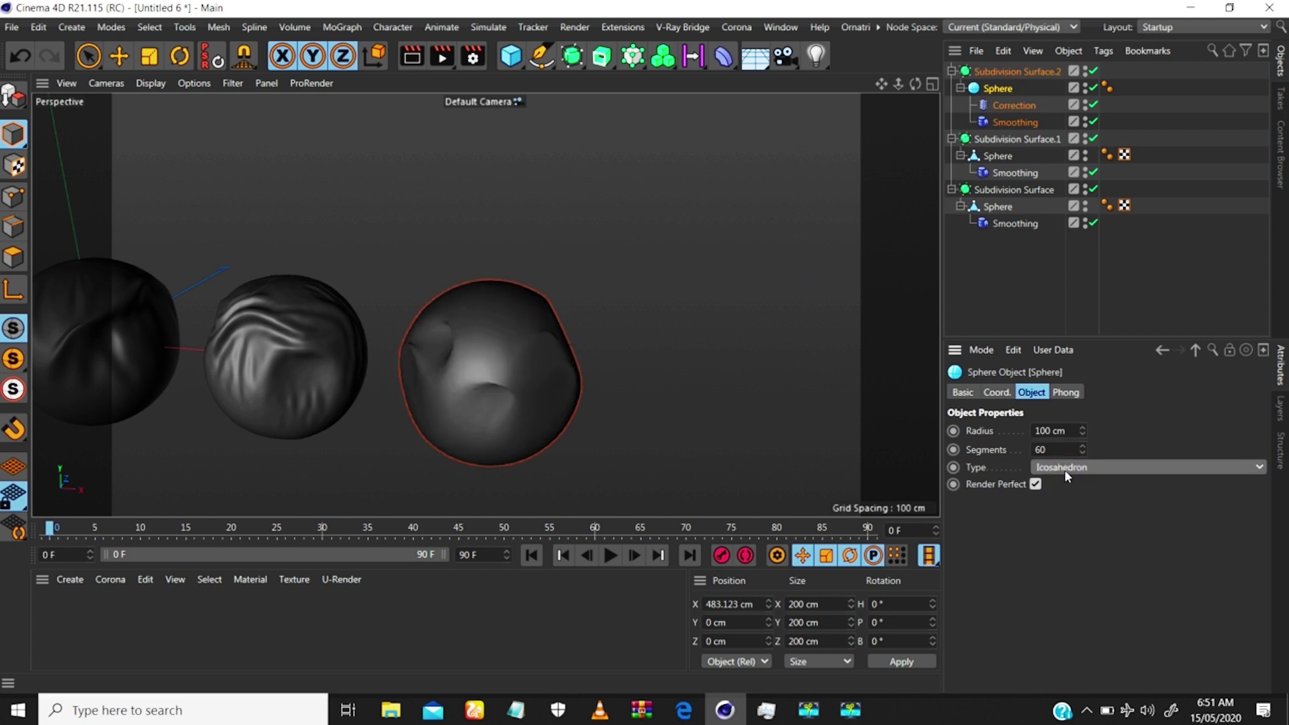
pyautogui.keyDown('alt'); pyautogui.moveTo(483, 392); pyautogui.dragTo(500, 332, button='right'); pyautogui.keyUp('alt')
pyautogui.keyDown('alt'); pyautogui.moveTo(564, 381); pyautogui.dragTo(521, 374); pyautogui.keyUp('alt')
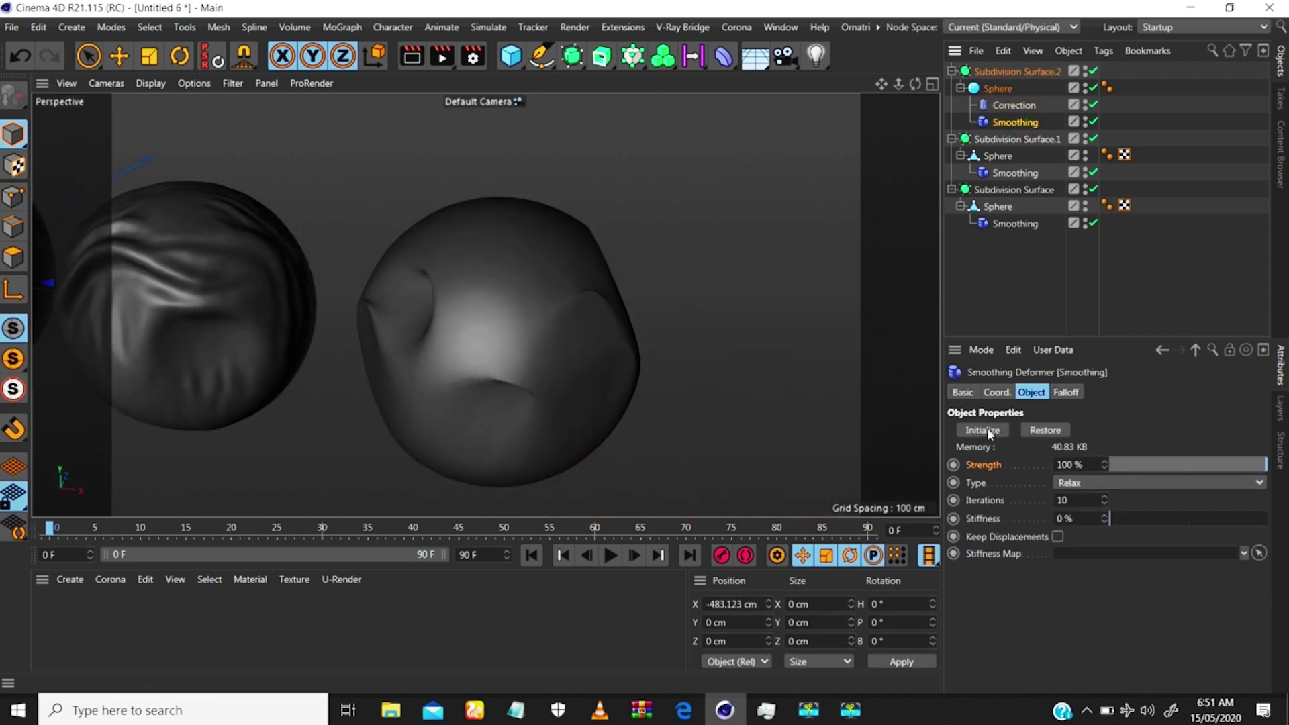
# With the Correction deformer selected again, pull wrinkles into the icosahedron sphere's front and side with the Magnet tool.
pyautogui.click(1007, 106)
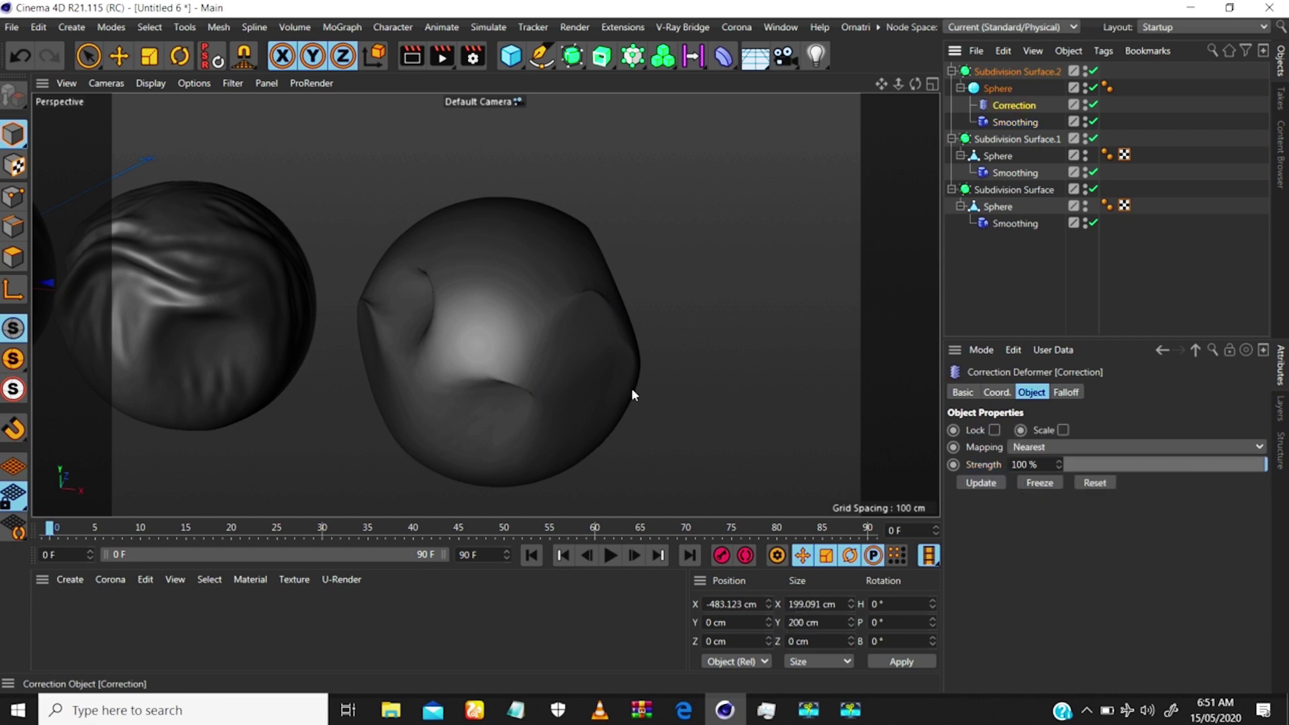
pyautogui.press('m')
pyautogui.press('i')
pyautogui.moveTo(445, 382)
pyautogui.mouseDown()
pyautogui.moveTo(429, 364)
pyautogui.moveTo(408, 382)
pyautogui.mouseUp()
pyautogui.keyDown('alt'); pyautogui.moveTo(575, 341); pyautogui.dragTo(526, 353); pyautogui.keyUp('alt')
pyautogui.keyDown('alt'); pyautogui.moveTo(551, 355); pyautogui.dragTo(465, 322, button='middle'); pyautogui.keyUp('alt')
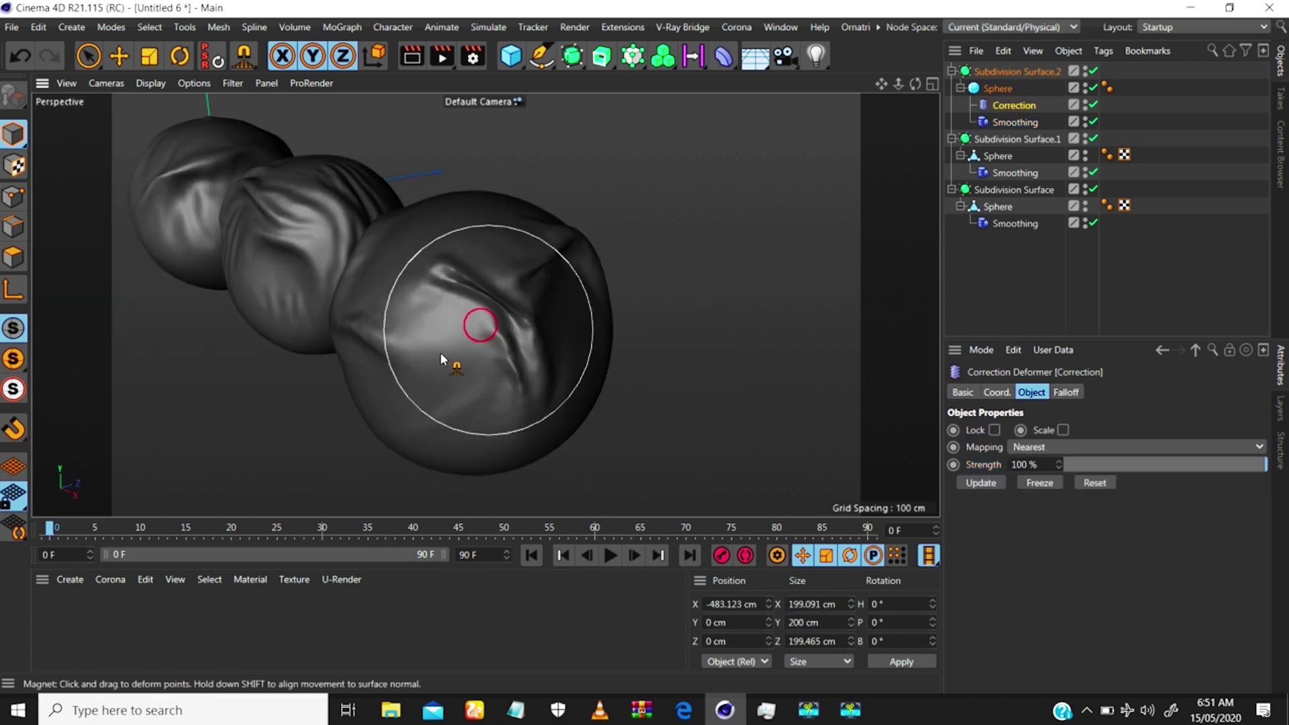
pyautogui.moveTo(443, 351)
pyautogui.mouseDown()
pyautogui.moveTo(580, 337)
pyautogui.moveTo(595, 323)
pyautogui.mouseUp()
# Pull further folds across the icosahedron sphere with the Magnet tool, working around it from different angles.
pyautogui.moveTo(456, 417)
pyautogui.keyDown('alt'); pyautogui.mouseDown()
pyautogui.moveTo(522, 269)
pyautogui.moveTo(458, 402)
pyautogui.moveTo(477, 376)
pyautogui.moveTo(445, 364)
pyautogui.moveTo(443, 321)
pyautogui.mouseUp(); pyautogui.keyUp('alt')
pyautogui.scroll(4, 443, 321)
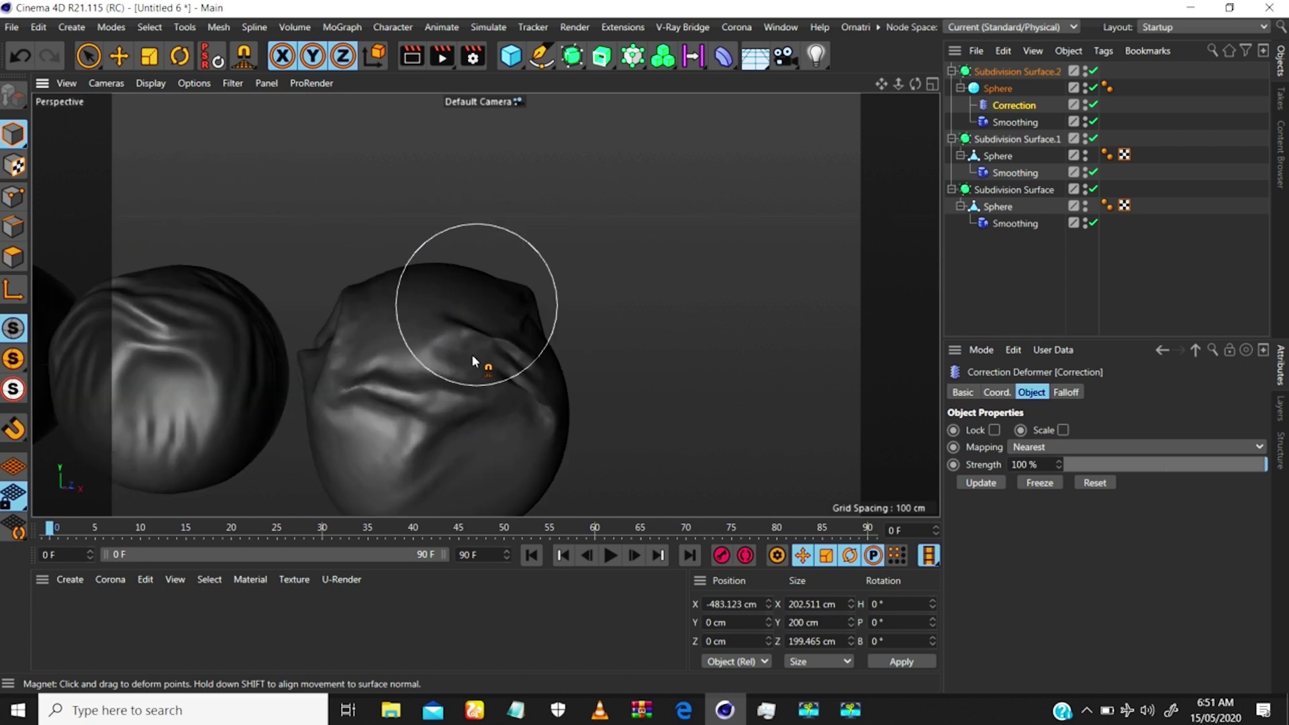
pyautogui.scroll(-2, 472, 356)
pyautogui.keyDown('alt'); pyautogui.moveTo(490, 365); pyautogui.dragTo(213, 368); pyautogui.keyUp('alt')
pyautogui.moveTo(357, 345)
pyautogui.keyDown('alt'); pyautogui.mouseDown()
pyautogui.moveTo(349, 382)
pyautogui.moveTo(514, 385)
pyautogui.moveTo(513, 344)
pyautogui.moveTo(502, 345)
pyautogui.mouseUp(); pyautogui.keyUp('alt')
pyautogui.keyDown('alt'); pyautogui.moveTo(440, 340); pyautogui.dragTo(504, 285, button='right'); pyautogui.keyUp('alt')
pyautogui.moveTo(534, 395)
pyautogui.mouseDown()
pyautogui.moveTo(559, 408)
pyautogui.moveTo(486, 360)
pyautogui.moveTo(619, 351)
pyautogui.moveTo(377, 360)
pyautogui.moveTo(546, 365)
pyautogui.moveTo(486, 349)
pyautogui.moveTo(388, 366)
pyautogui.mouseUp()
pyautogui.keyDown('alt'); pyautogui.moveTo(388, 366); pyautogui.dragTo(488, 356, button='middle'); pyautogui.keyUp('alt')
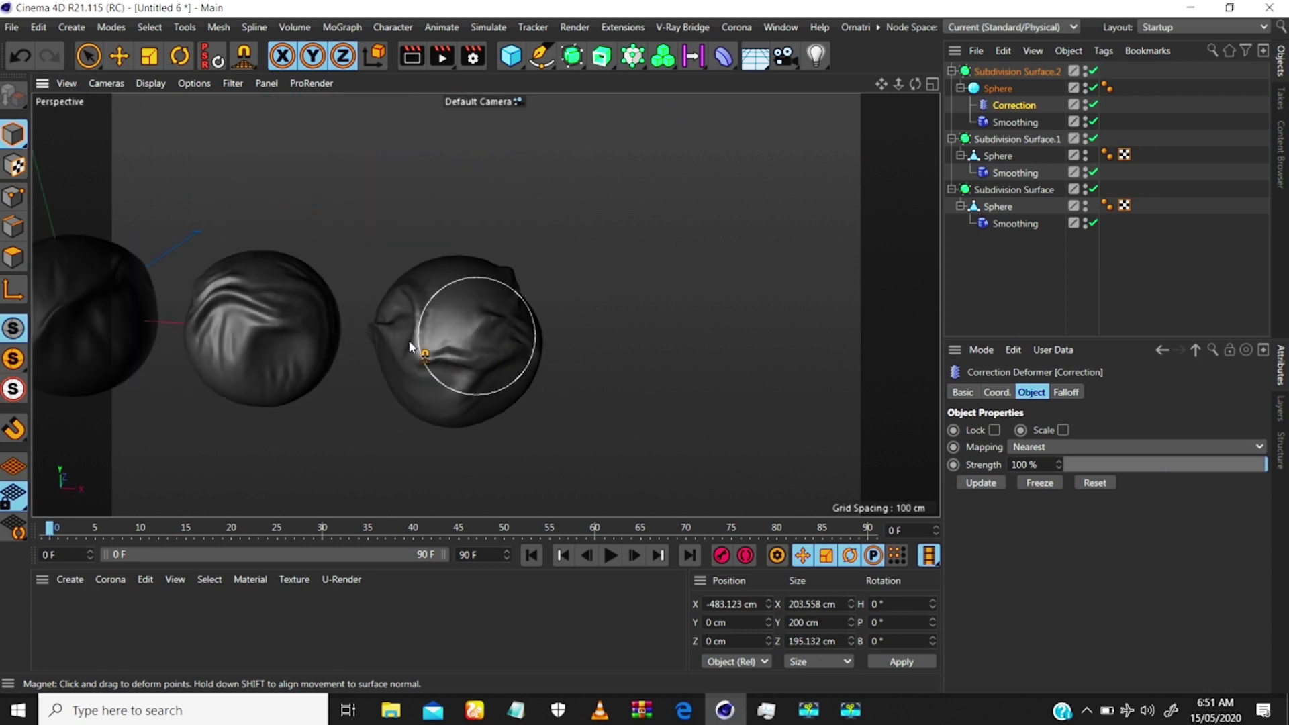
# Select the icosahedron sphere under the Correction and Smoothing setup to review its object properties.
pyautogui.keyDown('alt'); pyautogui.moveTo(408, 342); pyautogui.dragTo(474, 293, button='right'); pyautogui.keyUp('alt')
pyautogui.keyDown('alt'); pyautogui.moveTo(470, 375); pyautogui.dragTo(496, 336); pyautogui.keyUp('alt')
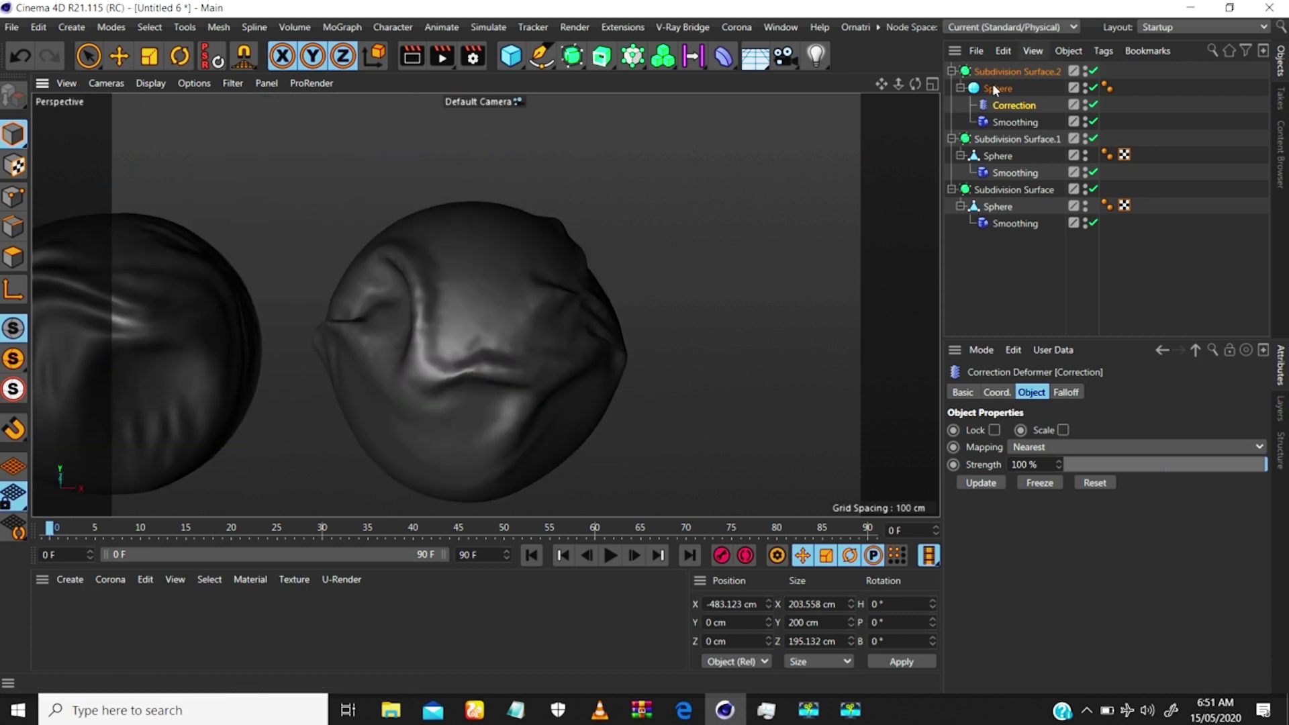
pyautogui.click(997, 88)
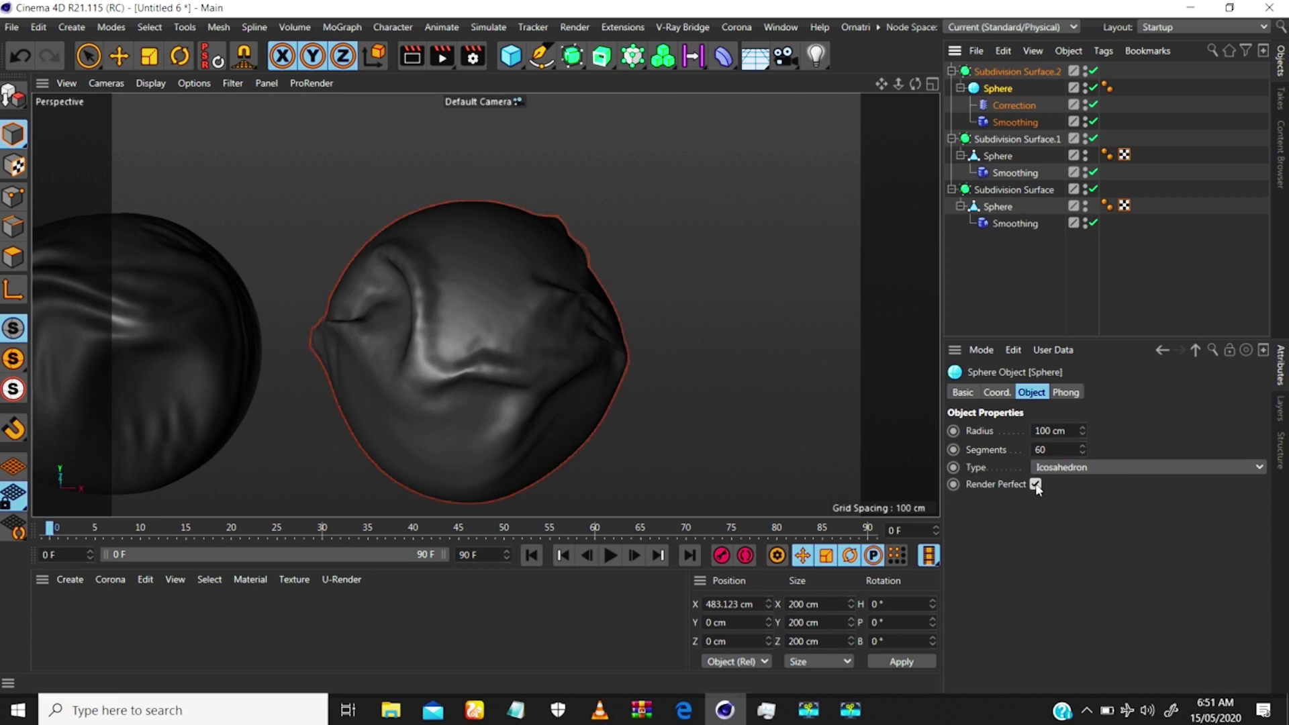
# Examine the wrinkles on all three spheres from several angles and distances, comparing the icosahedron sphere with the two rebuilt ones.
pyautogui.keyDown('alt'); pyautogui.moveTo(495, 291); pyautogui.dragTo(433, 363, button='right'); pyautogui.keyUp('alt')
pyautogui.keyDown('alt'); pyautogui.moveTo(417, 339); pyautogui.dragTo(447, 343); pyautogui.keyUp('alt')
pyautogui.keyDown('alt'); pyautogui.moveTo(468, 341); pyautogui.dragTo(538, 339, button='middle'); pyautogui.keyUp('alt')
pyautogui.keyDown('alt'); pyautogui.moveTo(538, 338); pyautogui.dragTo(491, 334, button='right'); pyautogui.keyUp('alt')
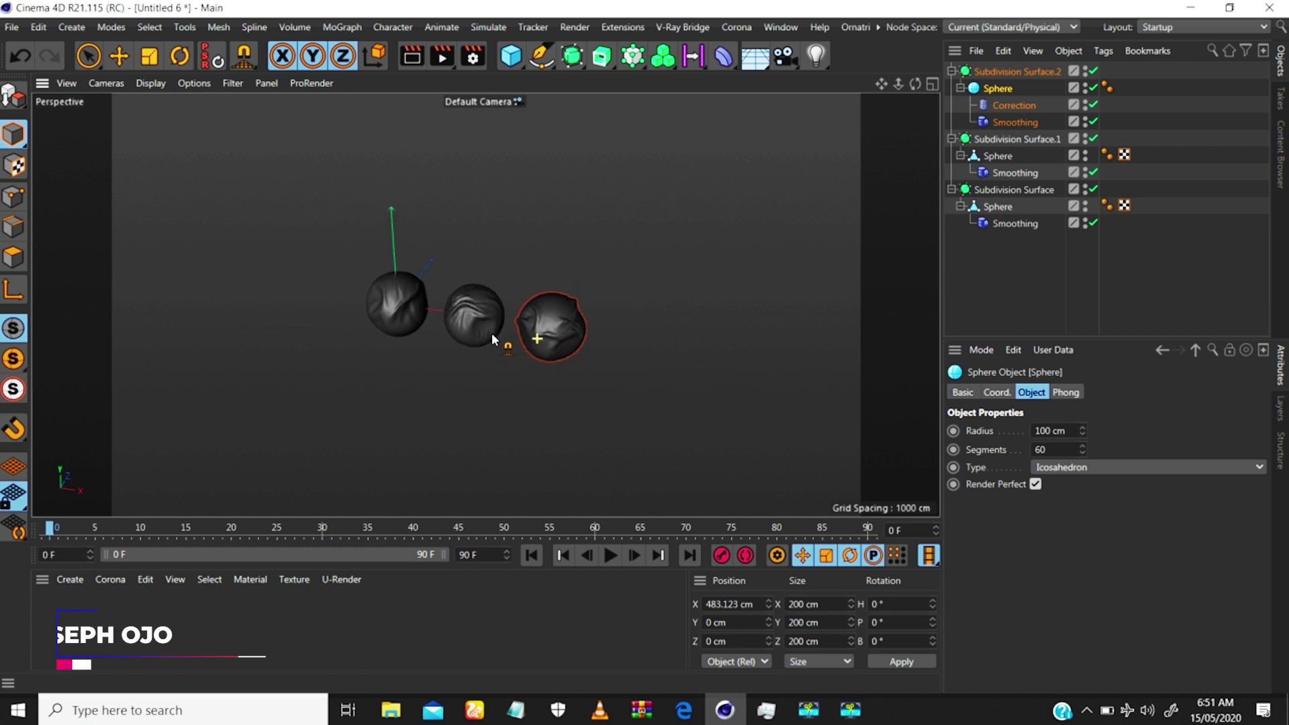
pyautogui.moveTo(492, 333)
pyautogui.keyDown('alt'); pyautogui.mouseDown()
pyautogui.moveTo(486, 268)
pyautogui.moveTo(545, 336)
pyautogui.moveTo(497, 328)
pyautogui.mouseUp(); pyautogui.keyUp('alt')
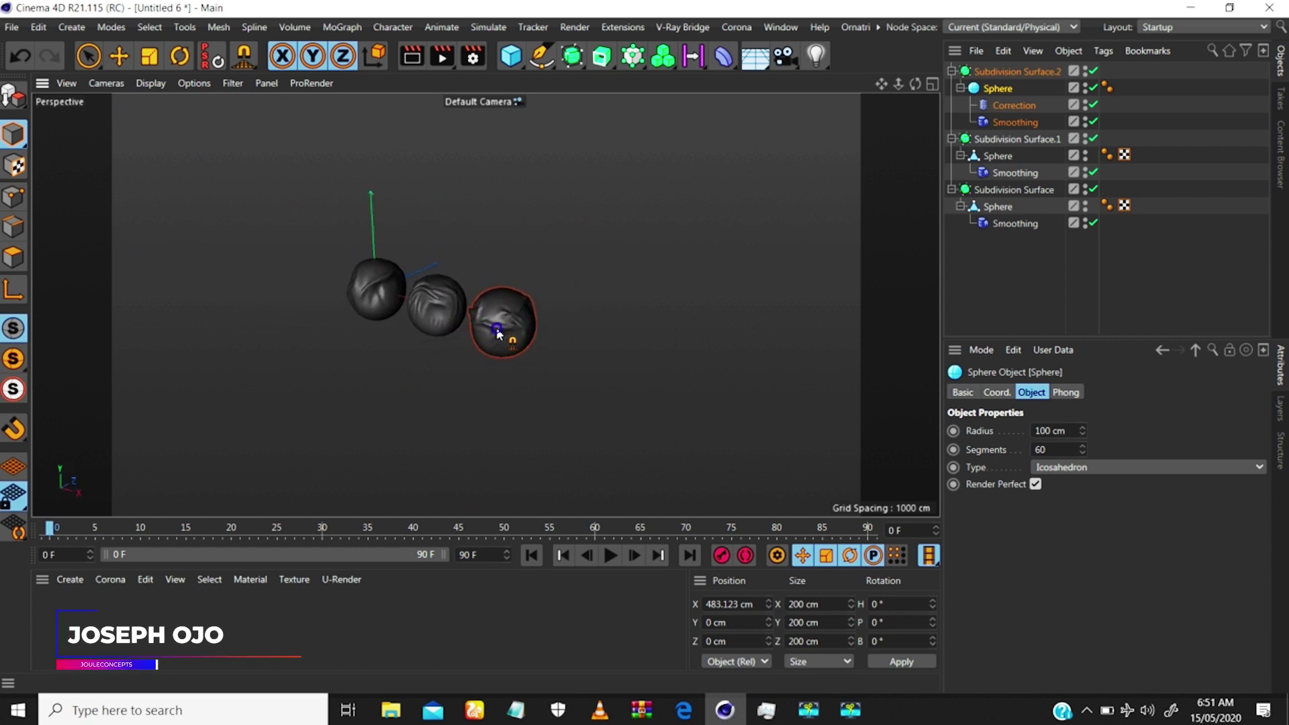
pyautogui.scroll(5, 538, 238)
pyautogui.keyDown('alt'); pyautogui.moveTo(538, 238); pyautogui.dragTo(558, 276); pyautogui.keyUp('alt')
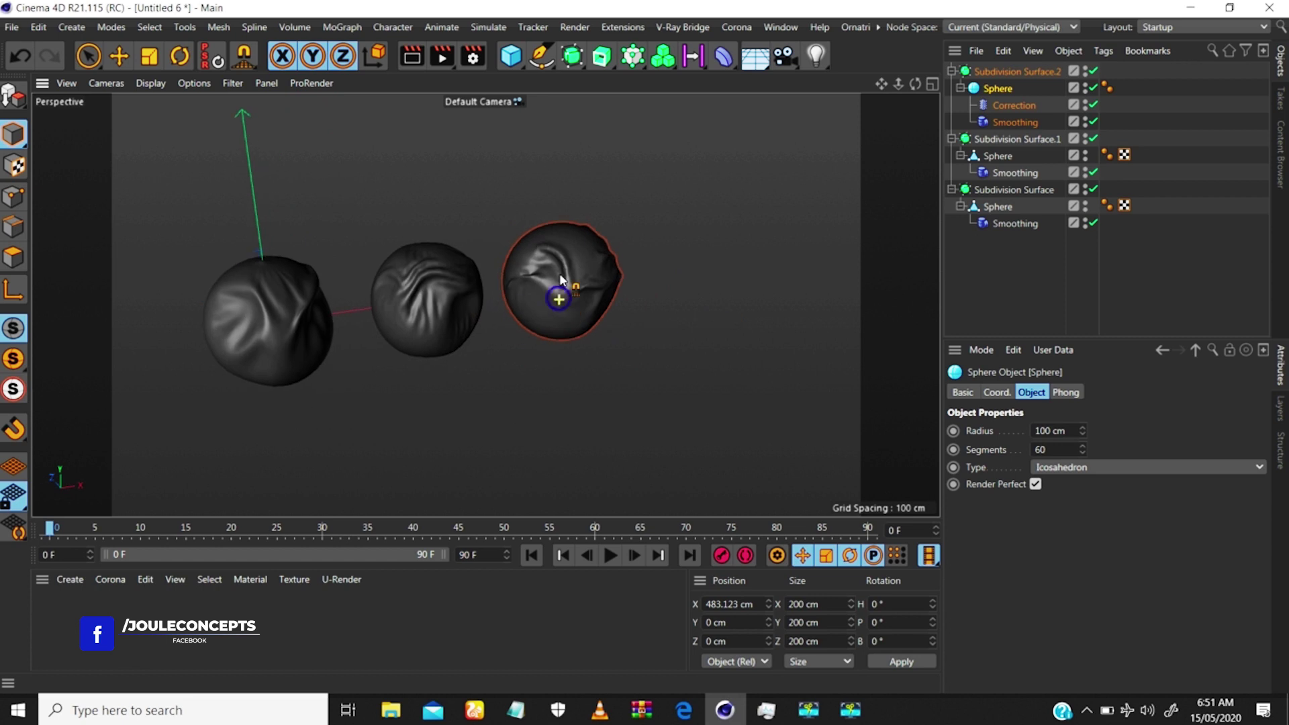
pyautogui.scroll(5, 611, 203)
pyautogui.keyDown('alt'); pyautogui.moveTo(611, 203); pyautogui.dragTo(538, 294, button='right'); pyautogui.keyUp('alt')
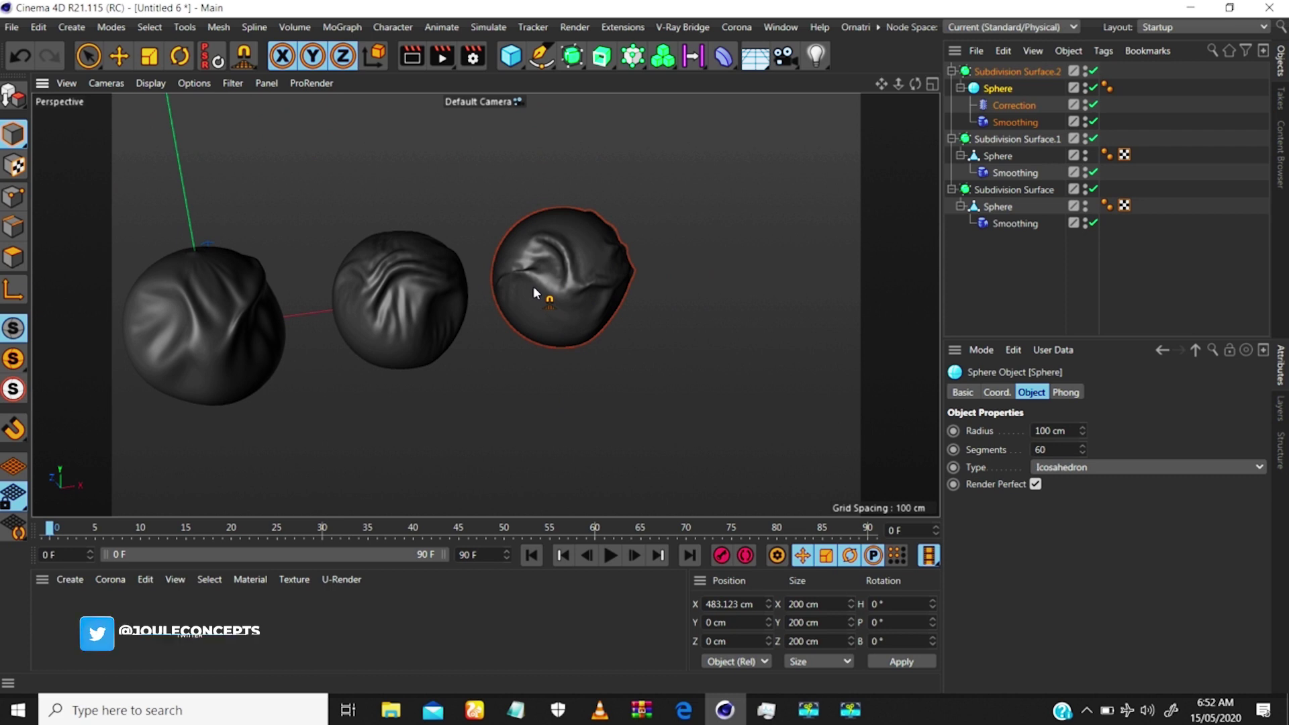
pyautogui.moveTo(533, 286)
pyautogui.keyDown('alt'); pyautogui.mouseDown()
pyautogui.moveTo(582, 224)
pyautogui.moveTo(519, 252)
pyautogui.moveTo(578, 270)
pyautogui.moveTo(570, 313)
pyautogui.moveTo(554, 288)
pyautogui.mouseUp(); pyautogui.keyUp('alt')
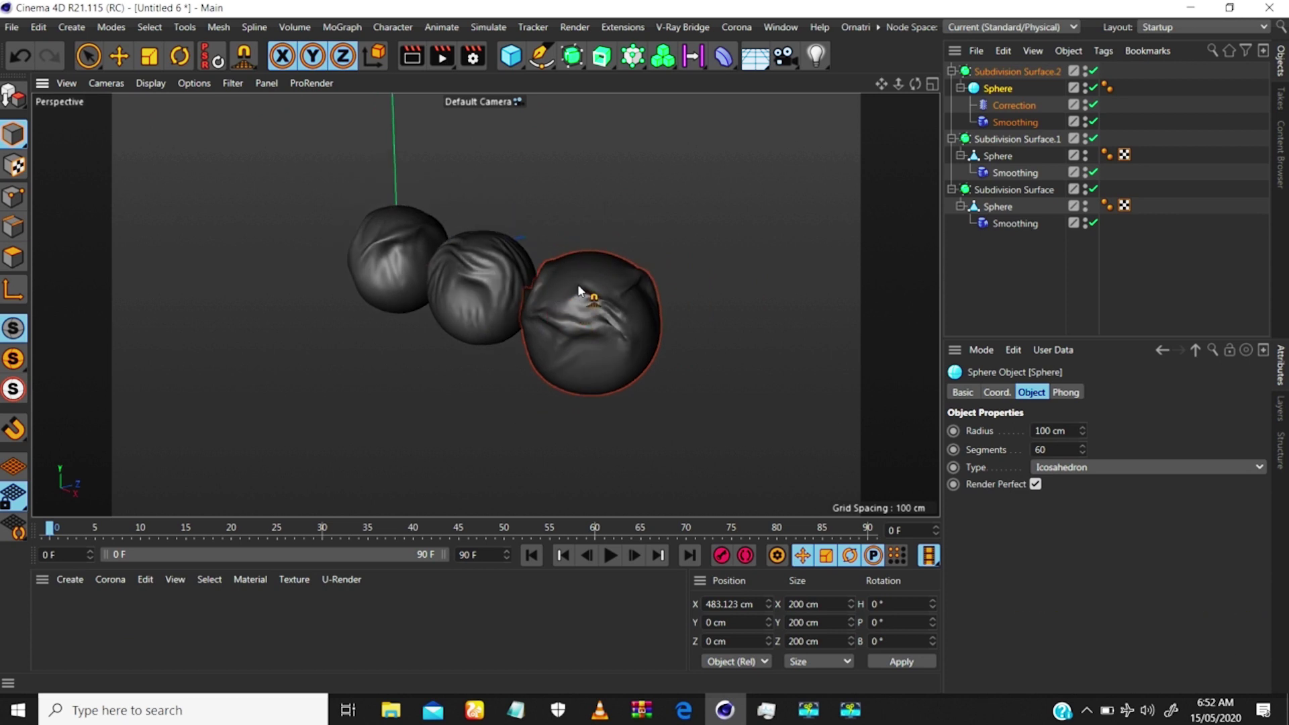
pyautogui.keyDown('alt'); pyautogui.moveTo(578, 284); pyautogui.dragTo(555, 308); pyautogui.keyUp('alt')
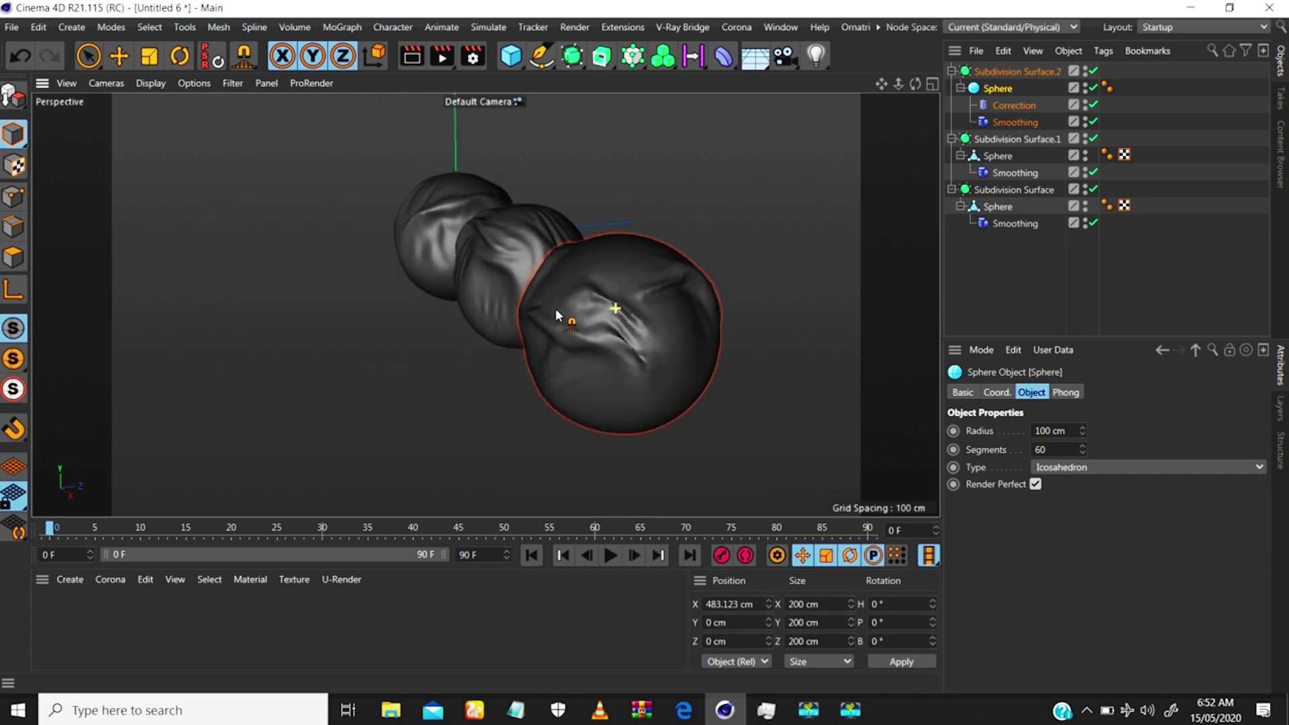
pyautogui.scroll(3, 566, 322)
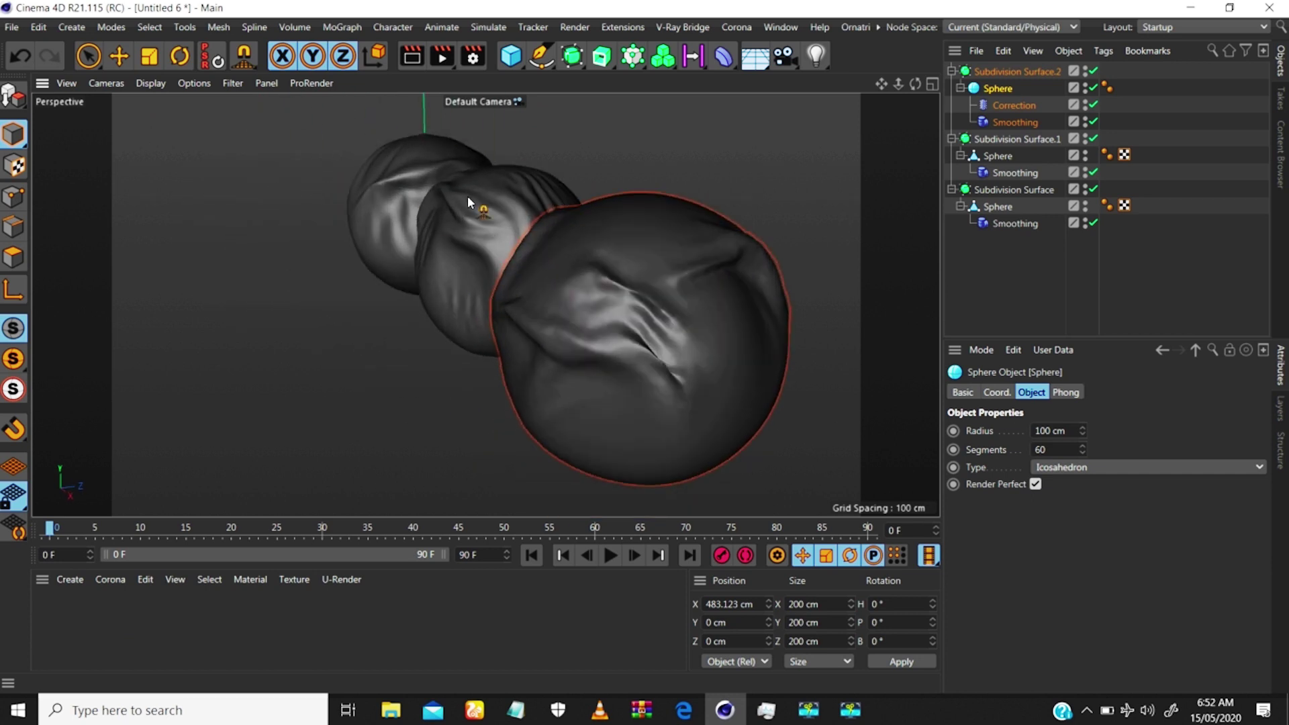
pyautogui.keyDown('alt'); pyautogui.moveTo(582, 304); pyautogui.dragTo(557, 354, button='right'); pyautogui.keyUp('alt')
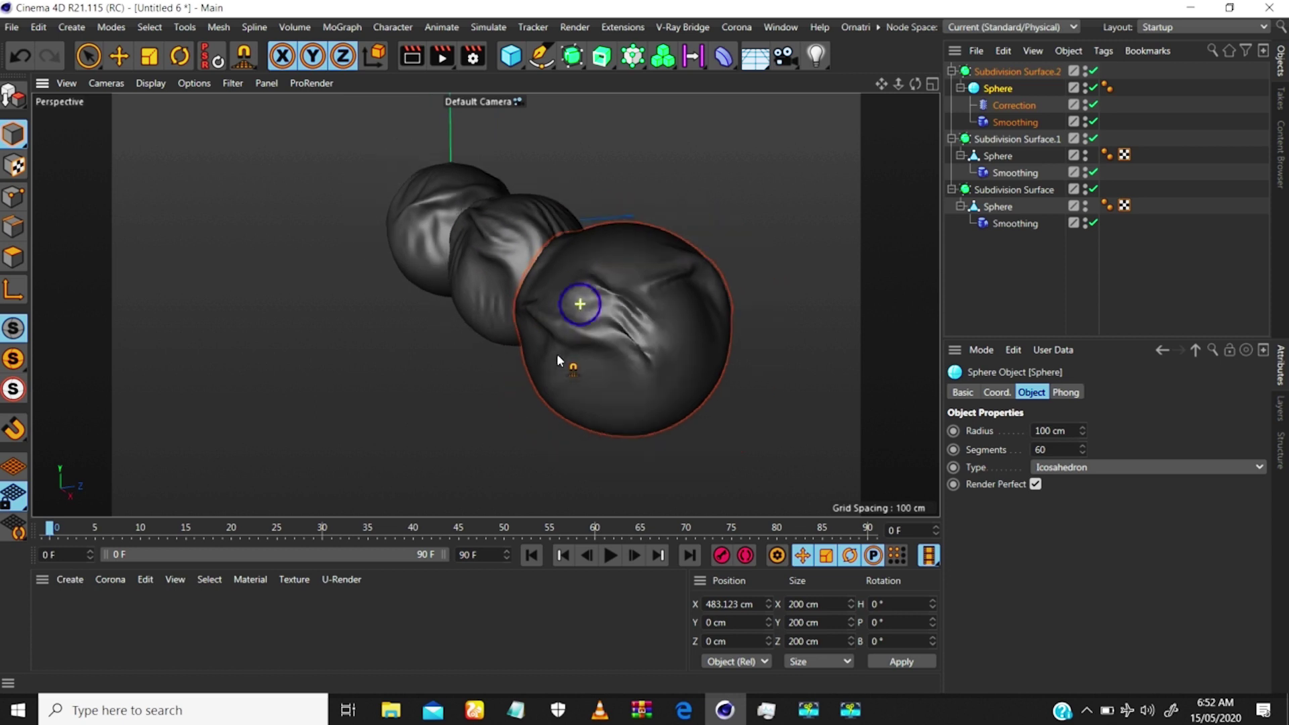
pyautogui.keyDown('alt'); pyautogui.moveTo(579, 325); pyautogui.dragTo(537, 295, button='middle'); pyautogui.keyUp('alt')
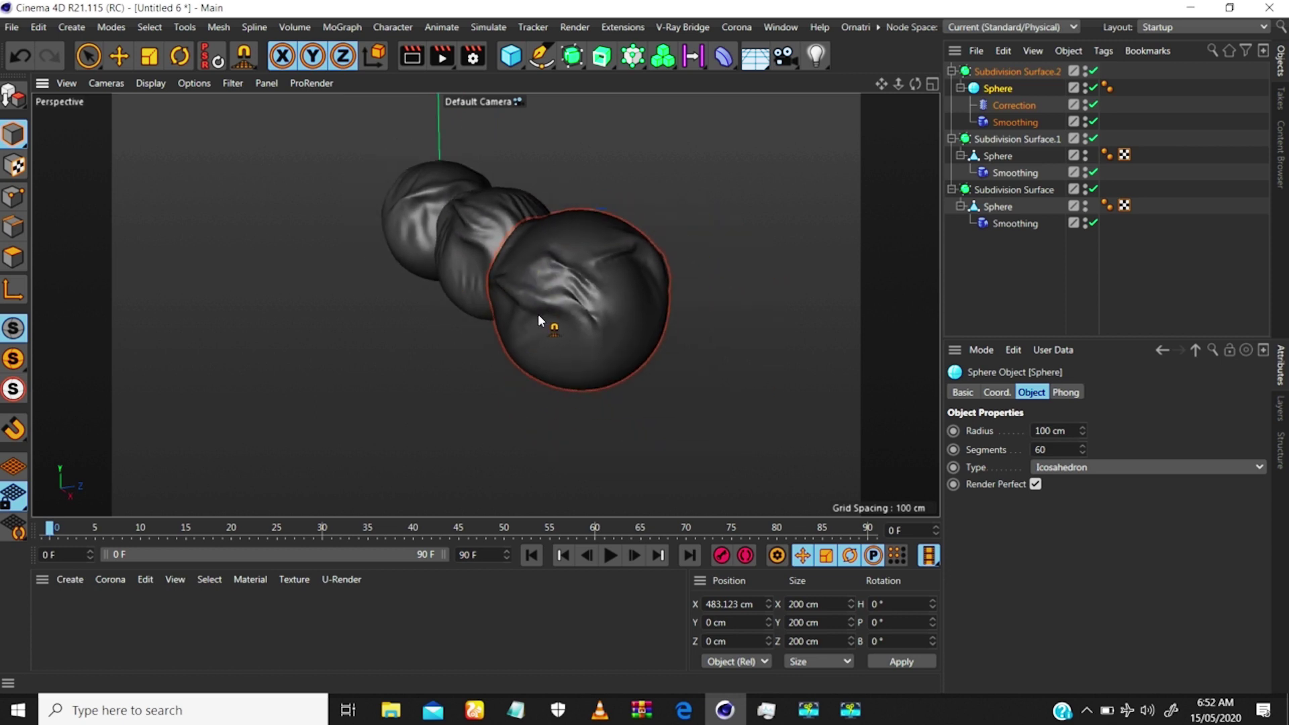
pyautogui.keyDown('alt'); pyautogui.moveTo(553, 290); pyautogui.dragTo(553, 210); pyautogui.keyUp('alt')
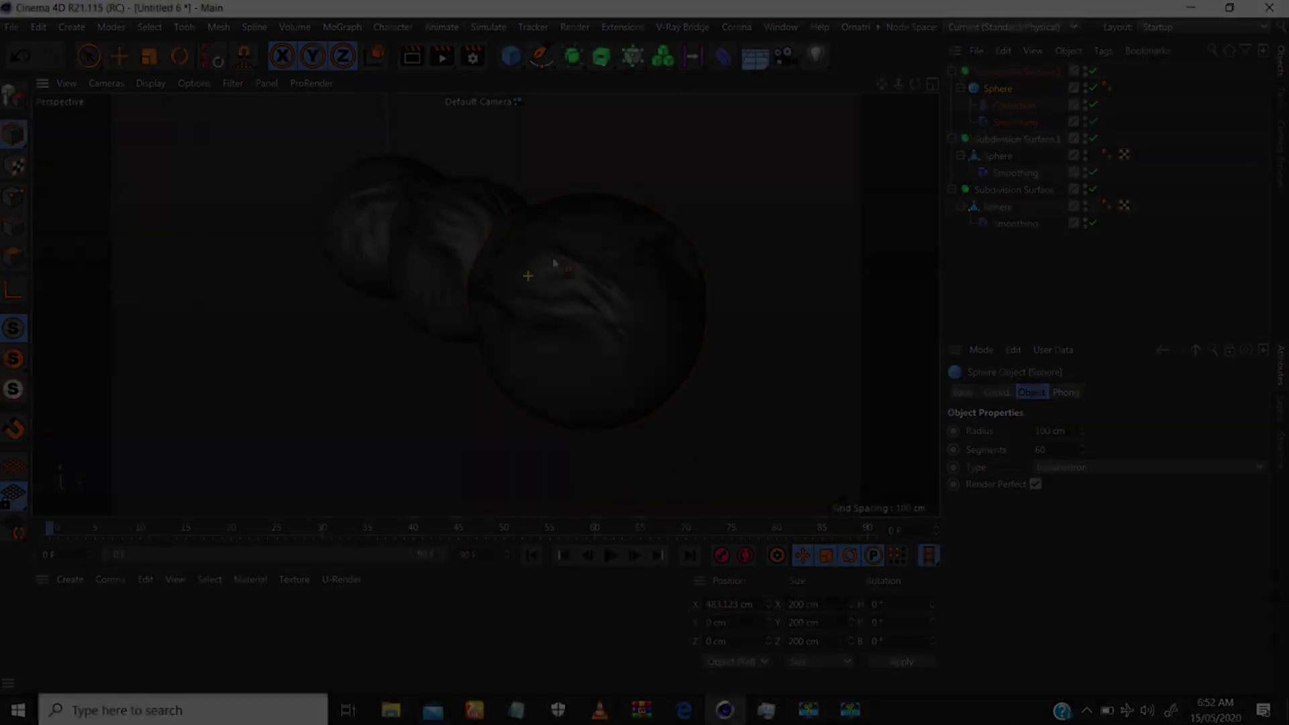